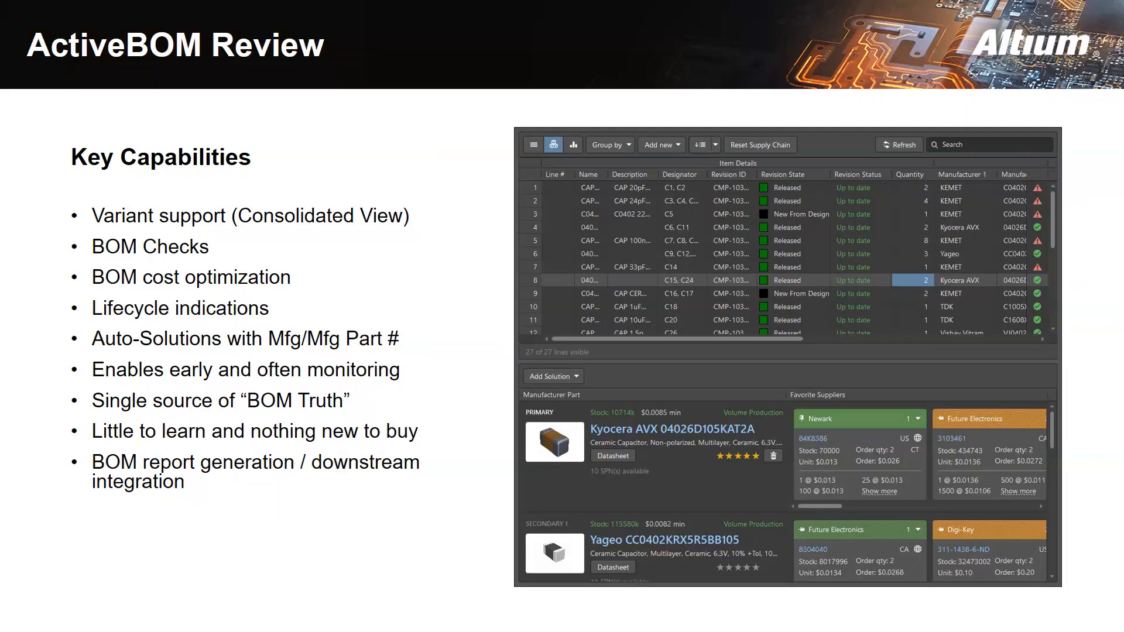
pyautogui.press('Right')
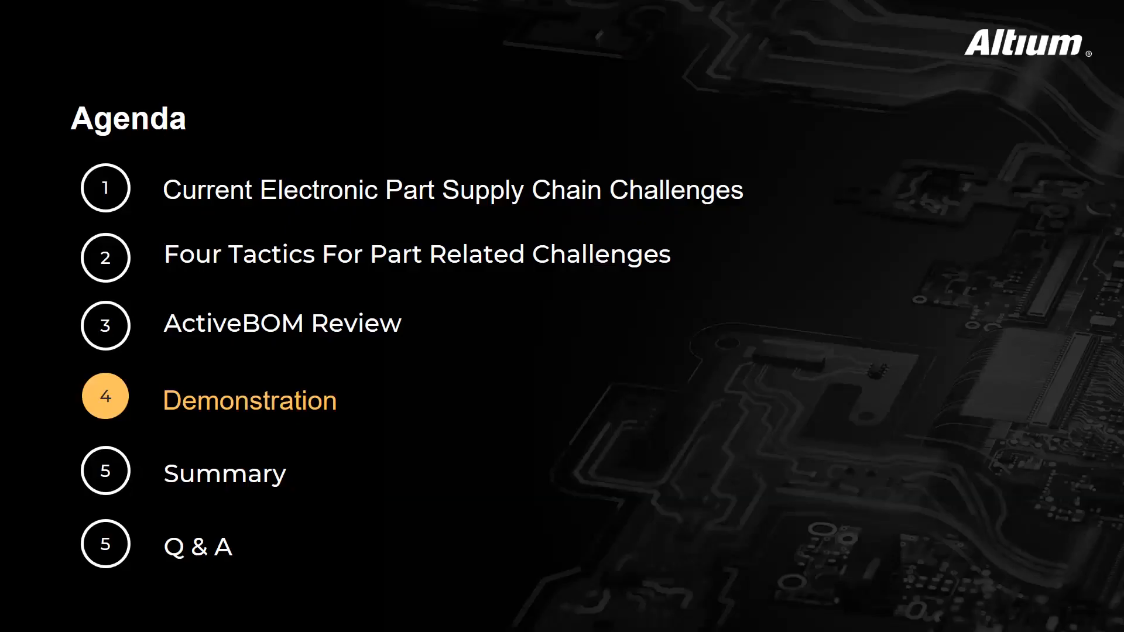
pyautogui.press('Right')
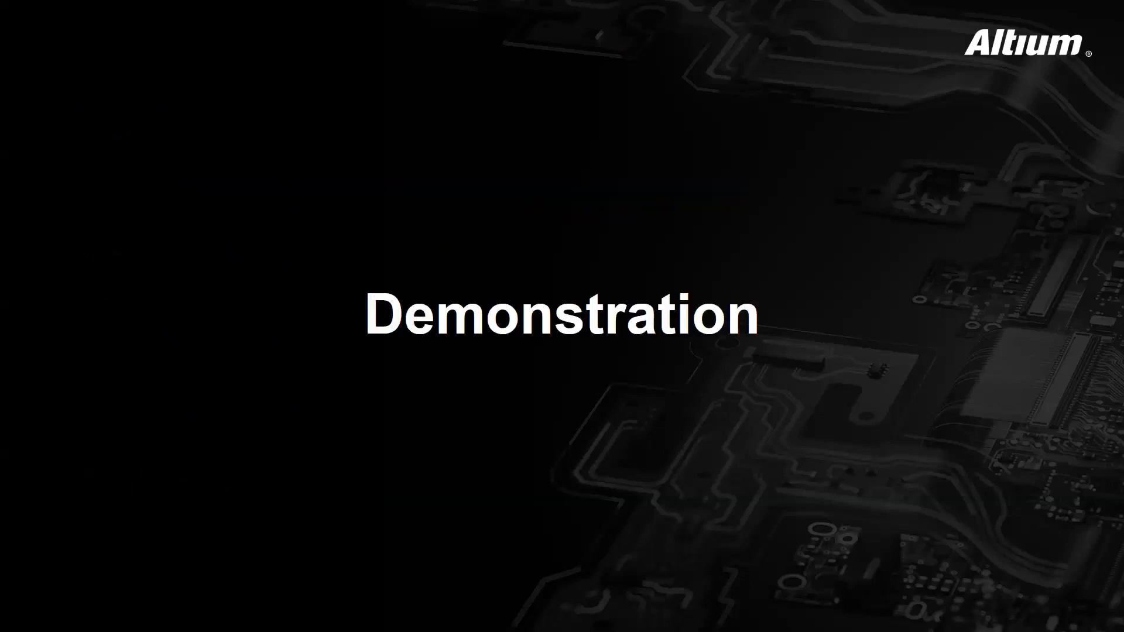
# Step: Switch to Altium Designer, where the Kame_EXP_BRK board layout is open
pyautogui.hotkey('alt', 'Tab')
pyautogui.hotkey('alt', 'Tab')
pyautogui.hotkey('alt', 'Tab')
pyautogui.hotkey('alt', 'Tab')
pyautogui.hotkey('alt', 'Tab')
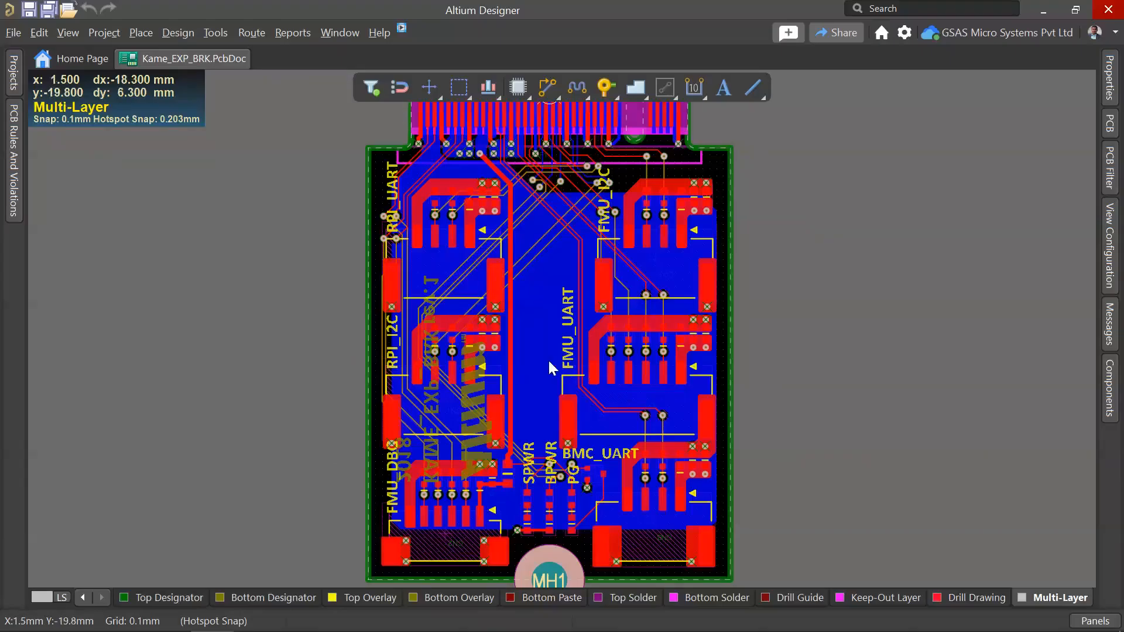
# Step: Check the installed version and licence information, and close the information window
pyautogui.click(379, 32)
pyautogui.click(413, 171)
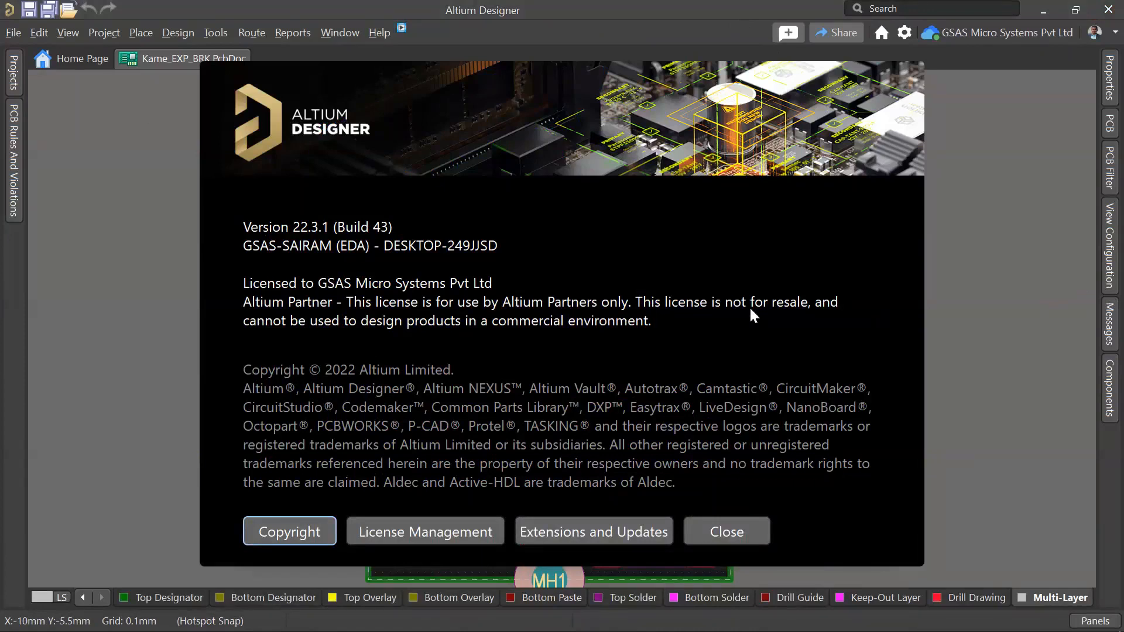
pyautogui.click(729, 532)
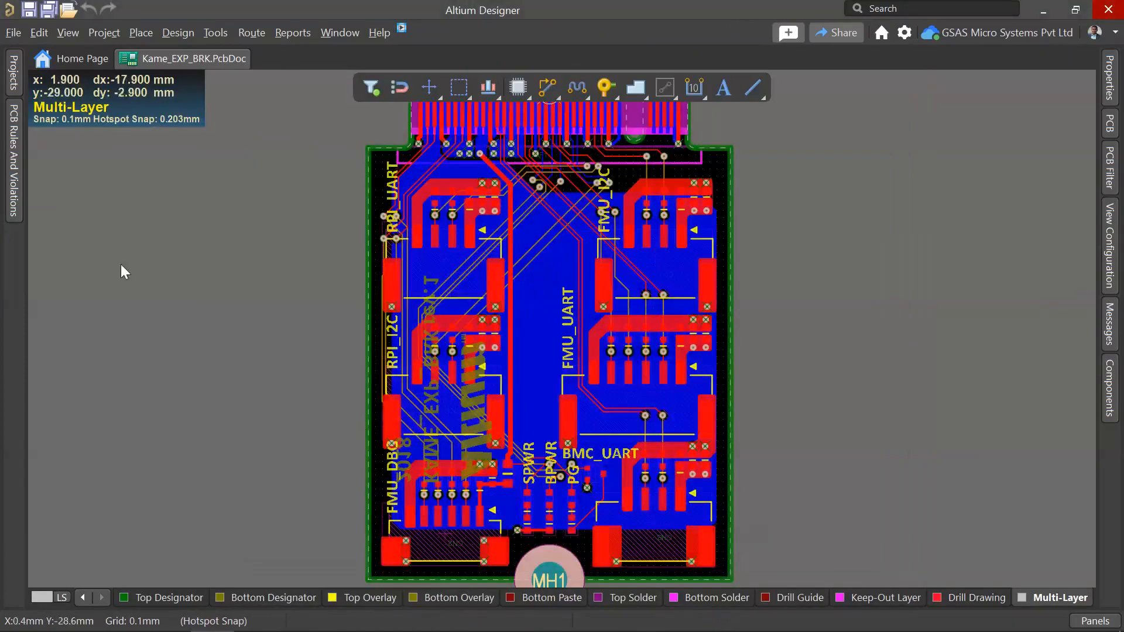
# Step: Show the Properties panel, followed by the Projects panel with the open projects and their source documents
pyautogui.click(14, 73)
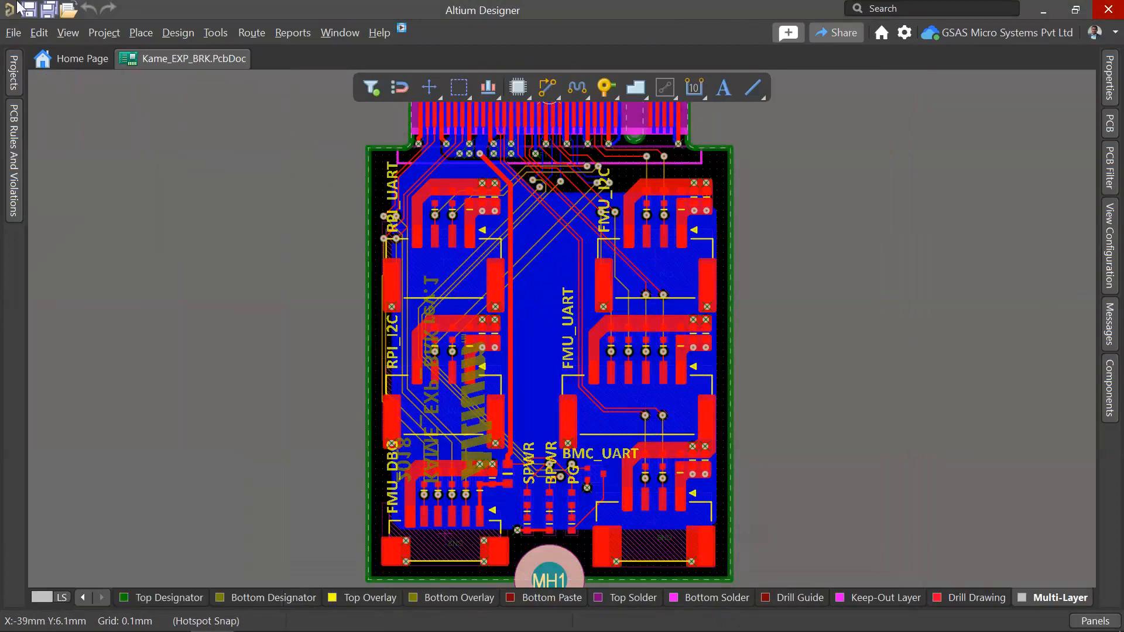
pyautogui.click(68, 33)
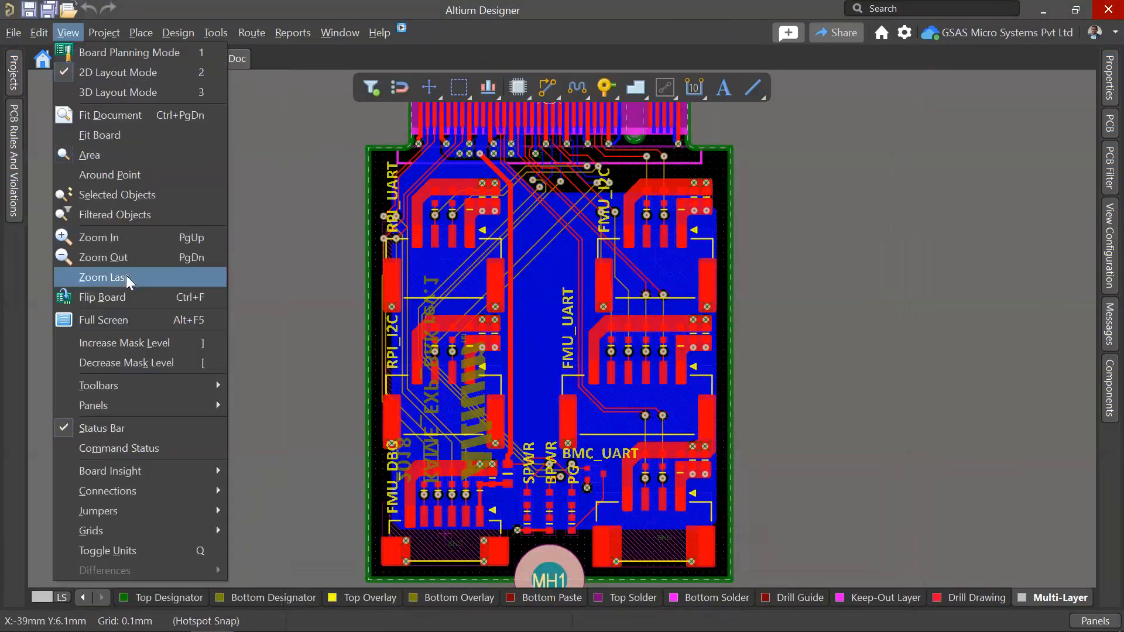
pyautogui.moveTo(152, 411)
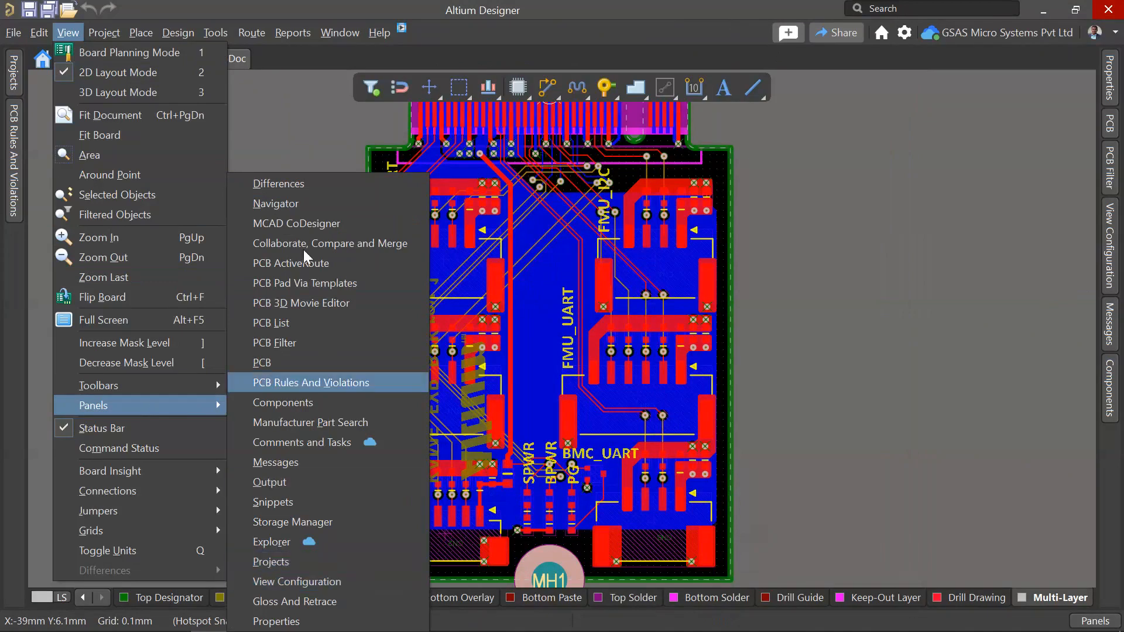
pyautogui.click(1002, 333)
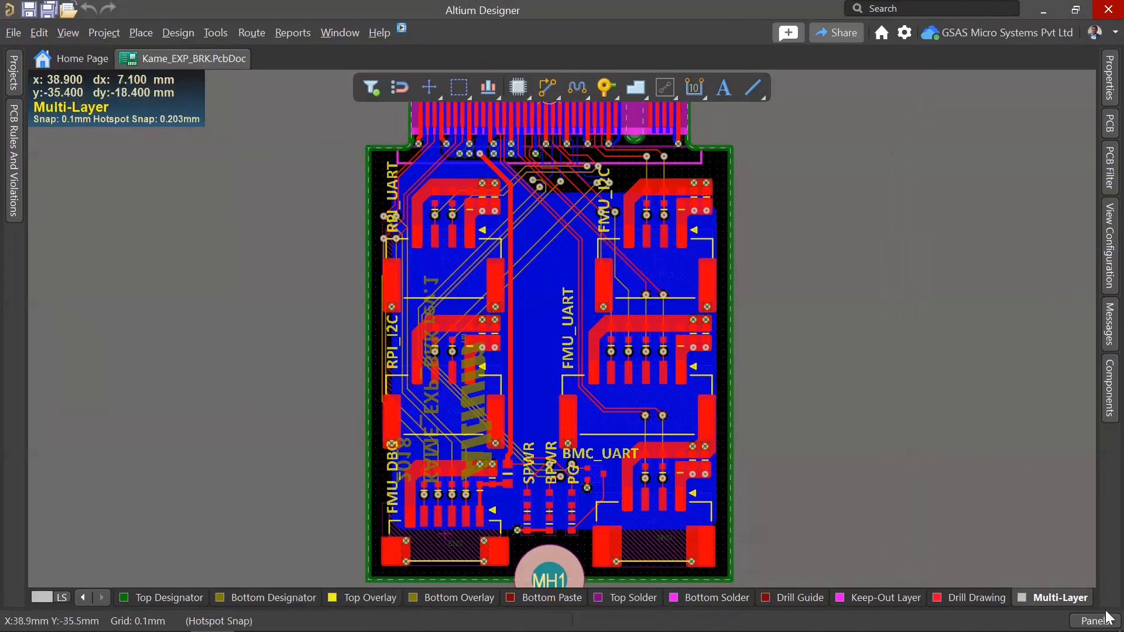
pyautogui.click(1095, 621)
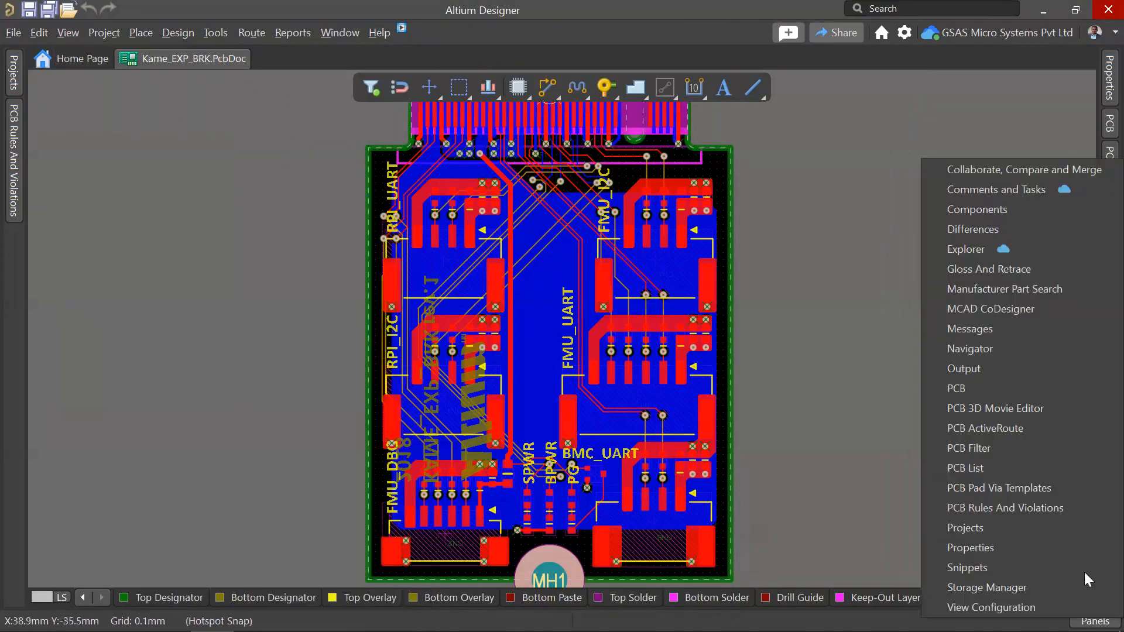
pyautogui.click(974, 541)
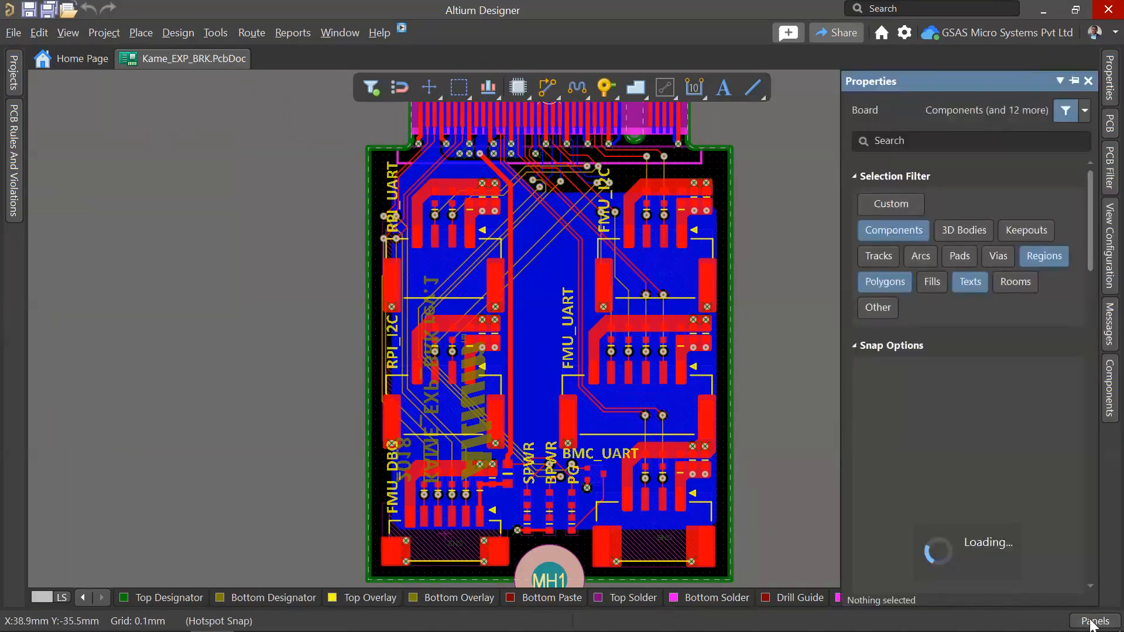
pyautogui.click(1094, 622)
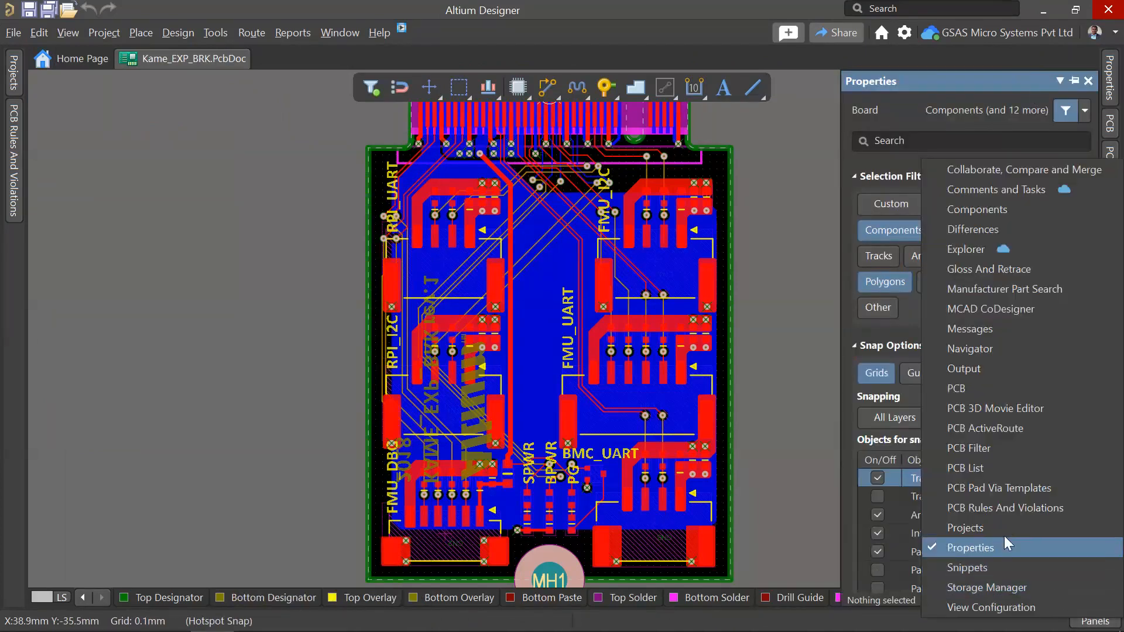
pyautogui.click(972, 525)
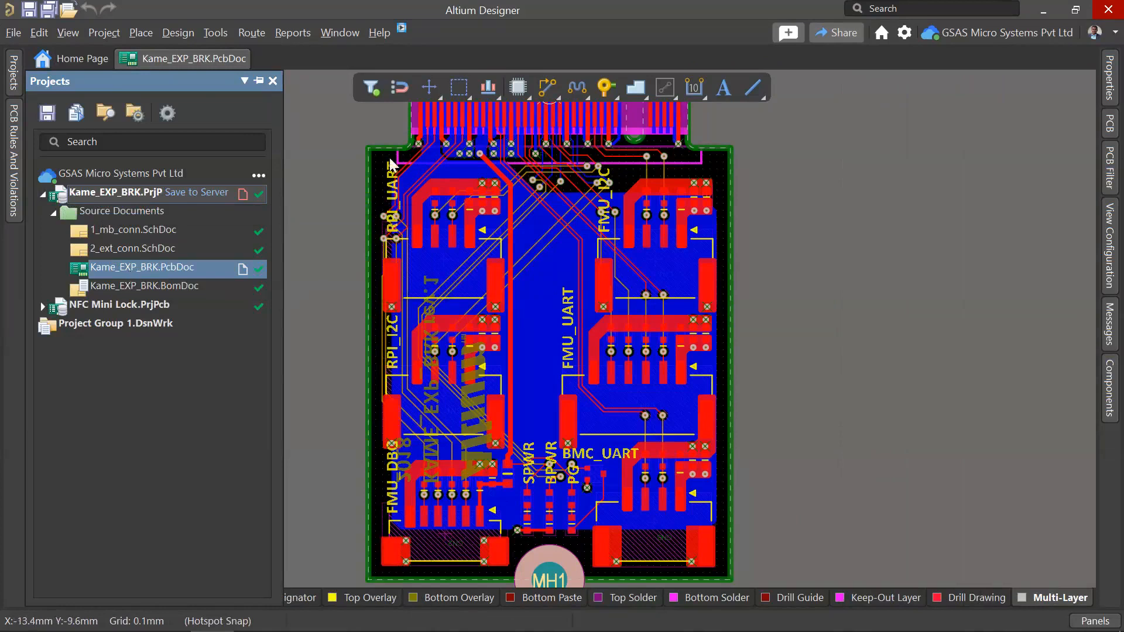
# Step: Look through the document types that can be added to the Kame_EXP_BRK project without adding one
pyautogui.moveTo(828, 313); pyautogui.dragTo(910, 312, button='right')
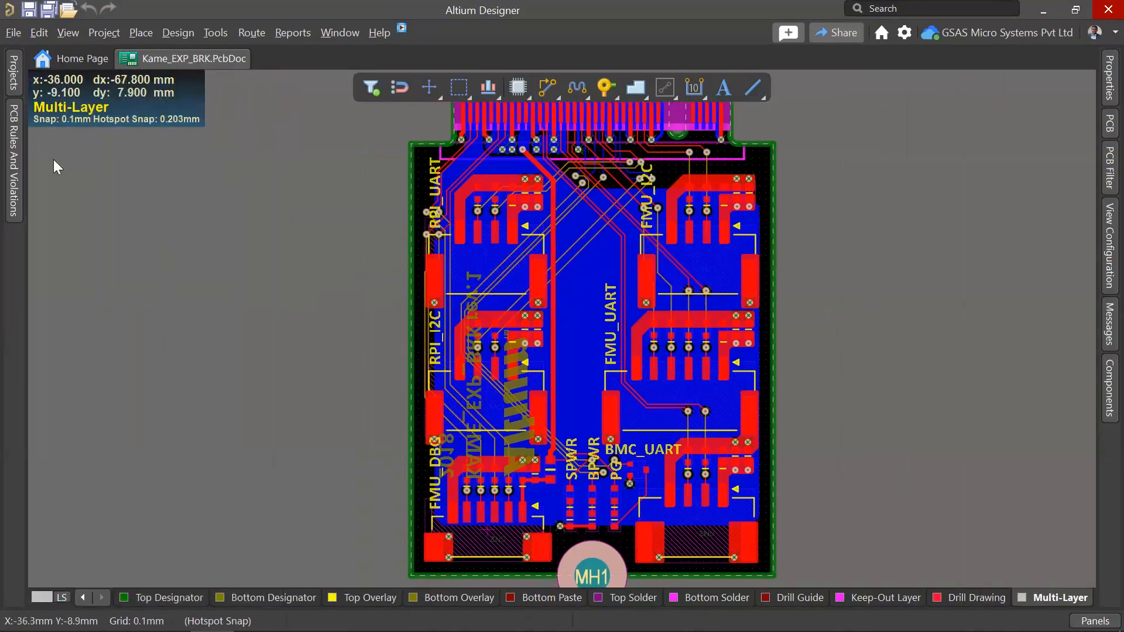
pyautogui.moveTo(13, 86)
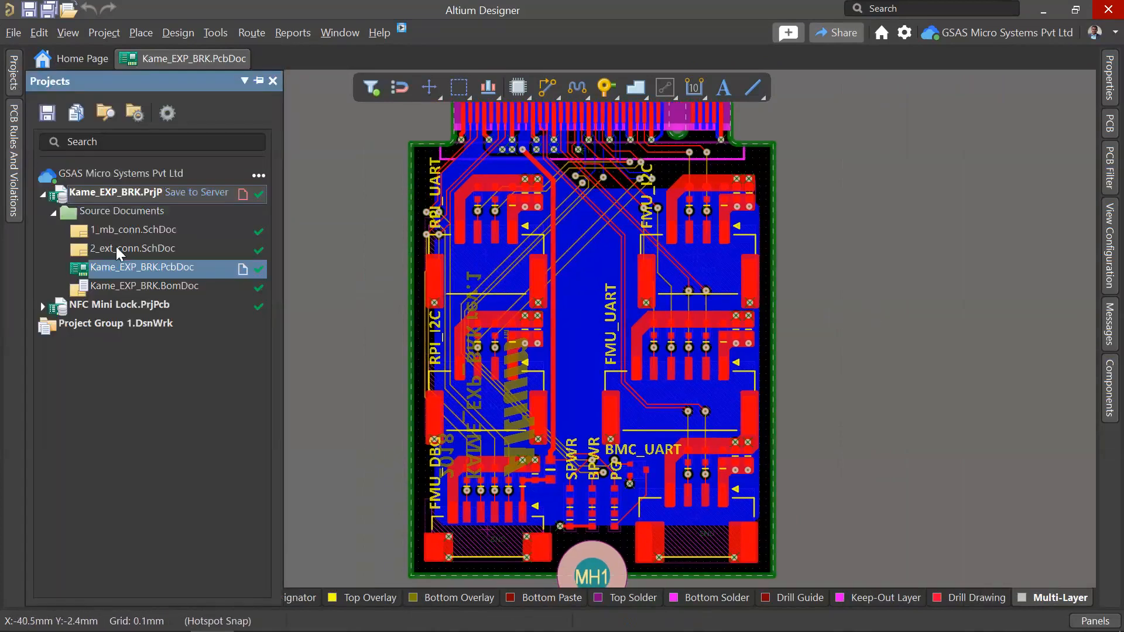
pyautogui.rightClick(121, 198)
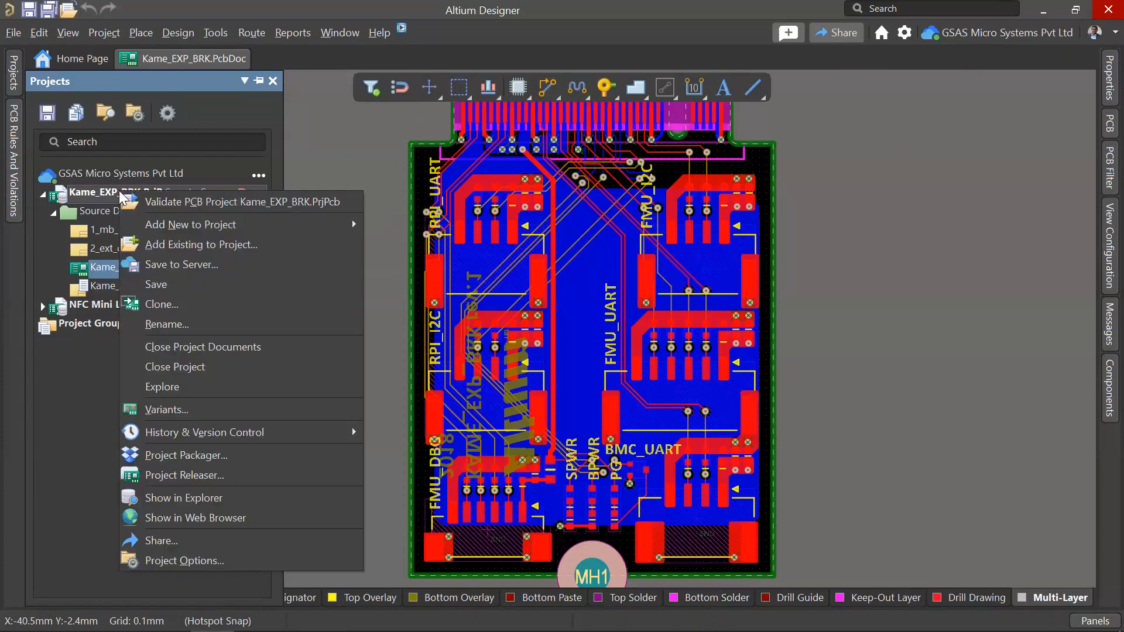
pyautogui.moveTo(278, 225)
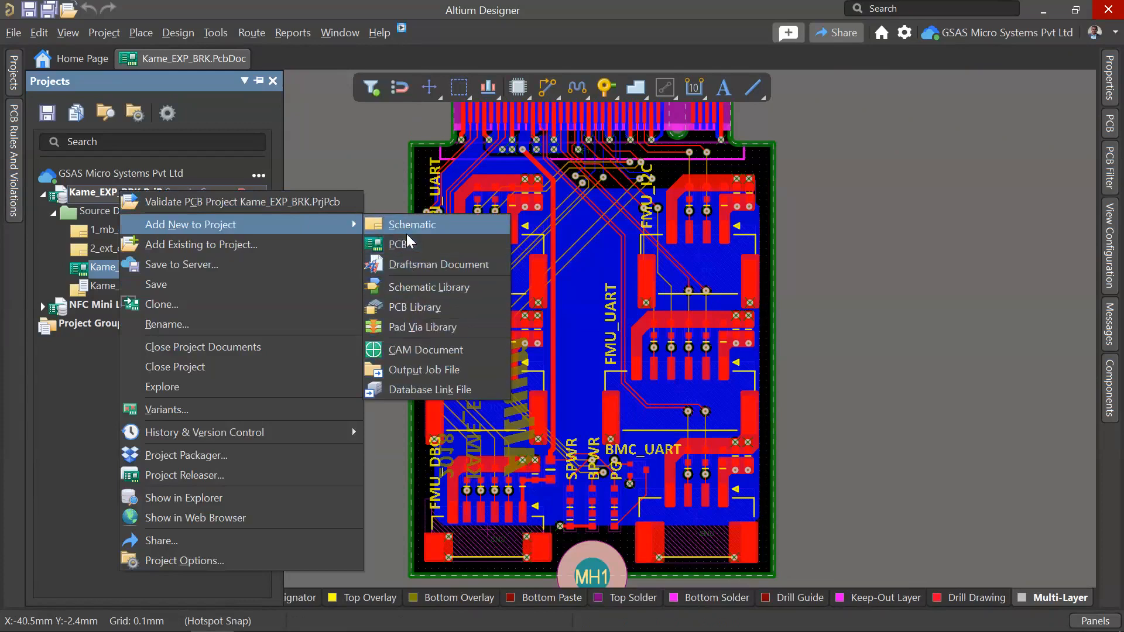
pyautogui.click(331, 163)
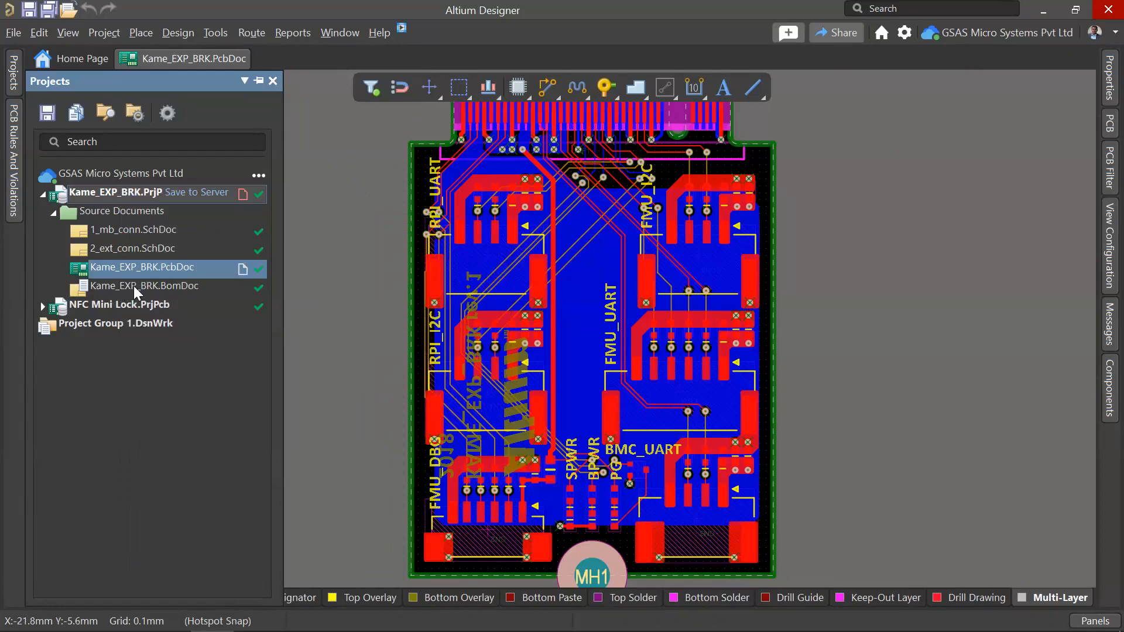
# Step: Exclude MiniLock.BomDoc from the NFC Mini Lock project while leaving the file in its local folder
pyautogui.click(43, 307)
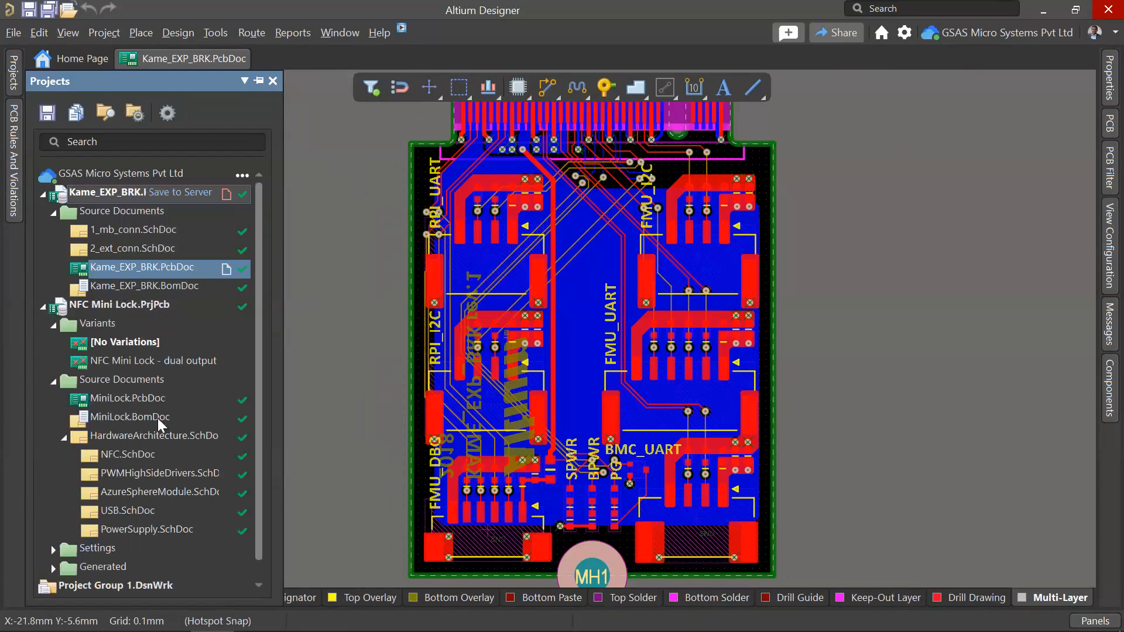
pyautogui.scroll(-1, 108, 540)
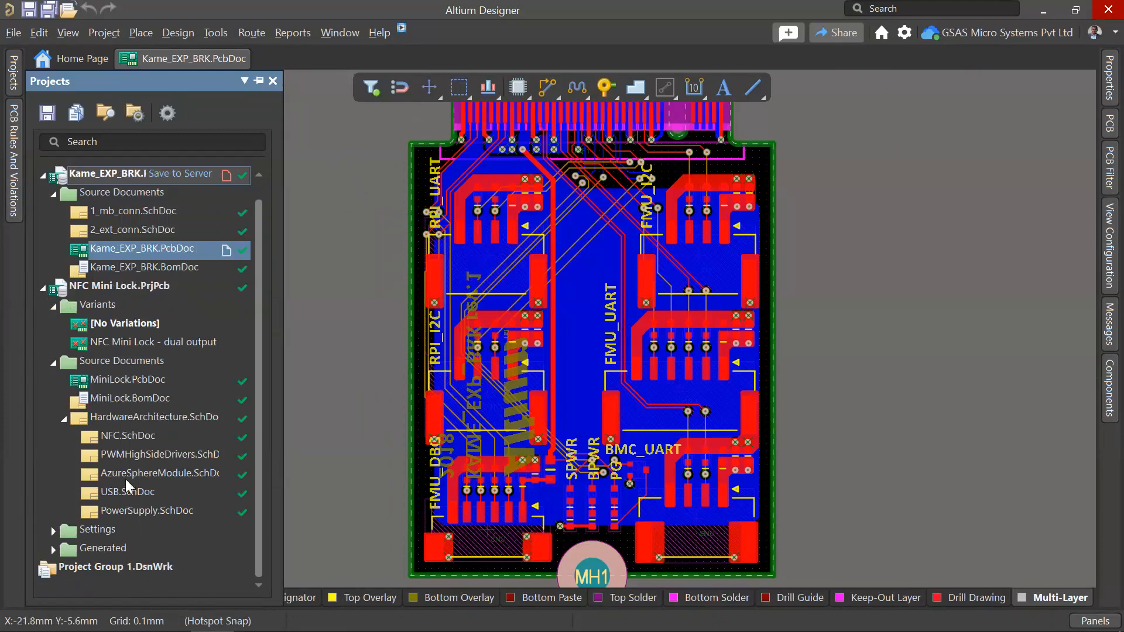
pyautogui.rightClick(134, 402)
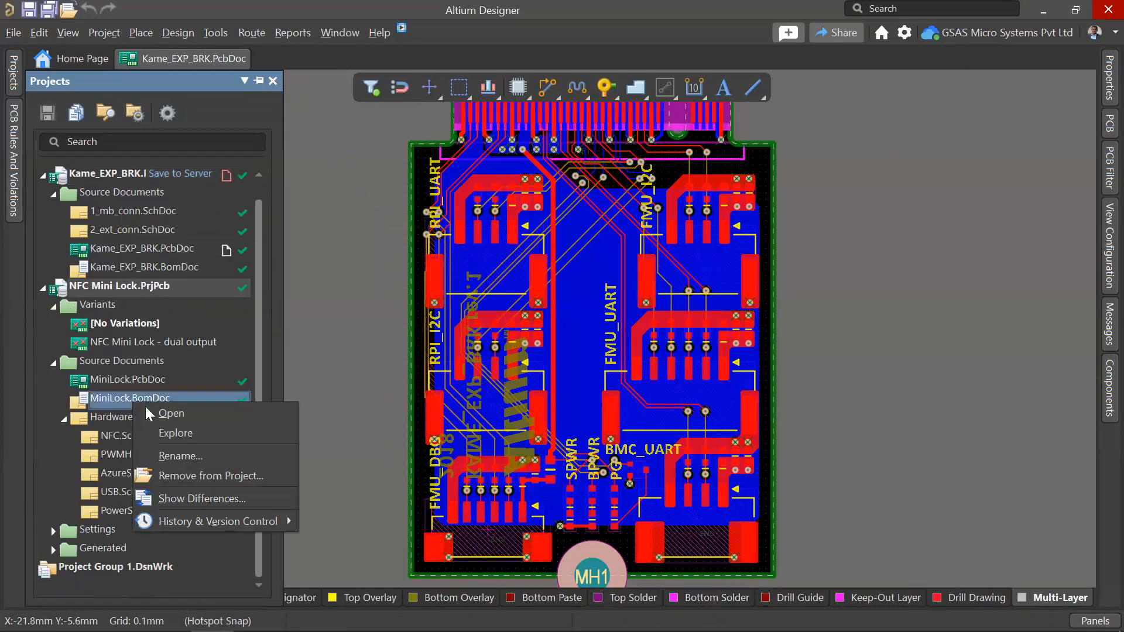
pyautogui.click(199, 475)
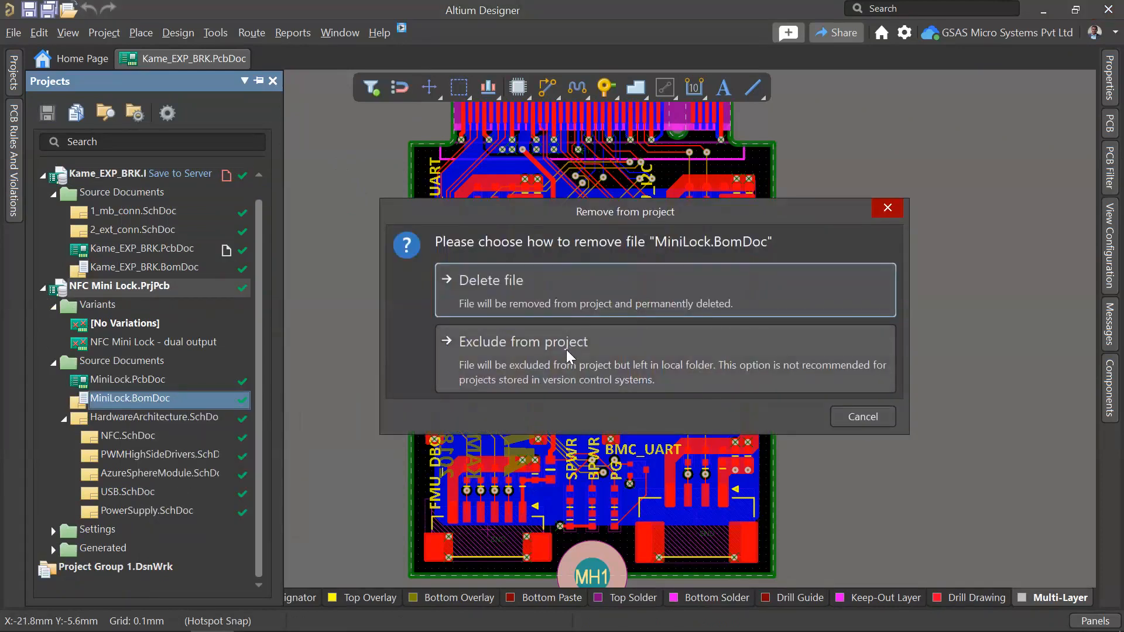
pyautogui.click(567, 356)
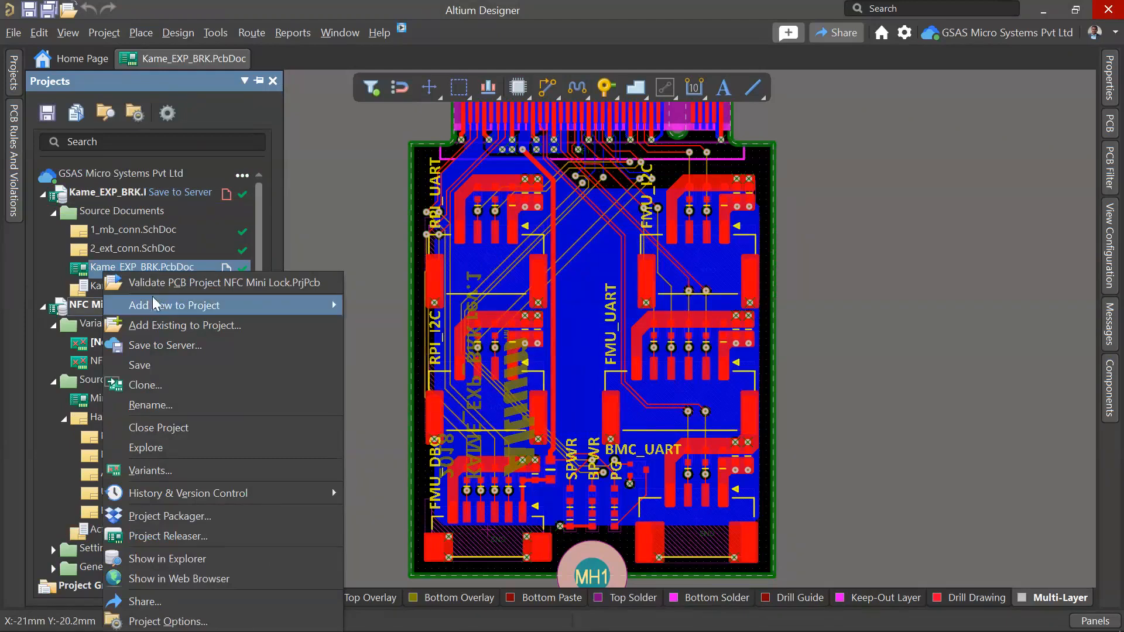
# Step: Add a new ActiveBOM document to the NFC Mini Lock project and look over its component list
pyautogui.moveTo(231, 305)
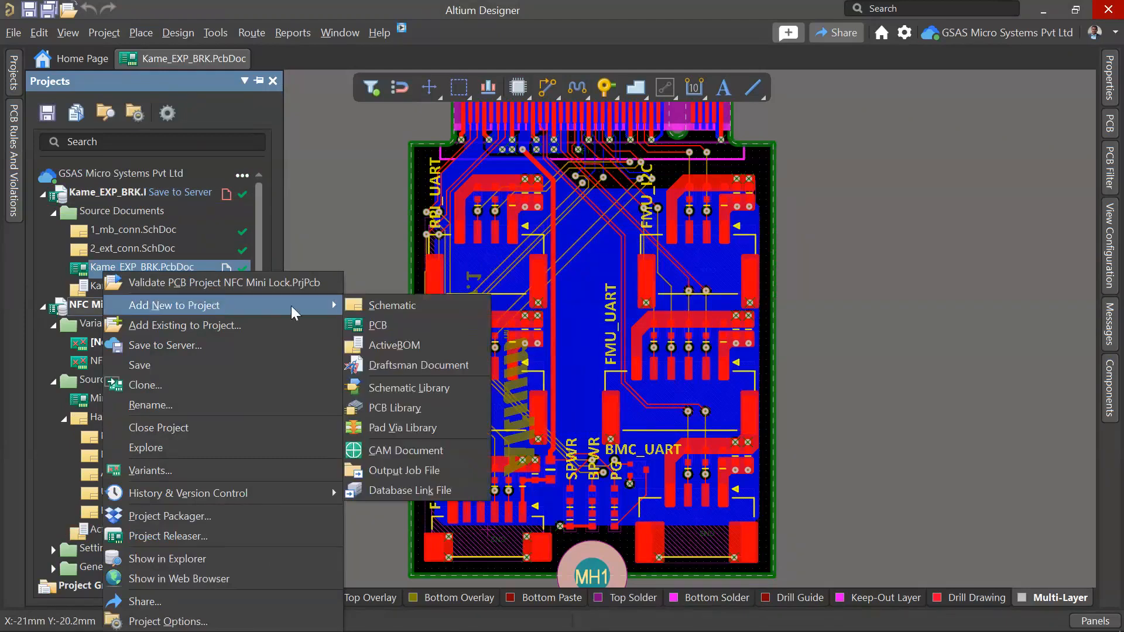
pyautogui.click(408, 347)
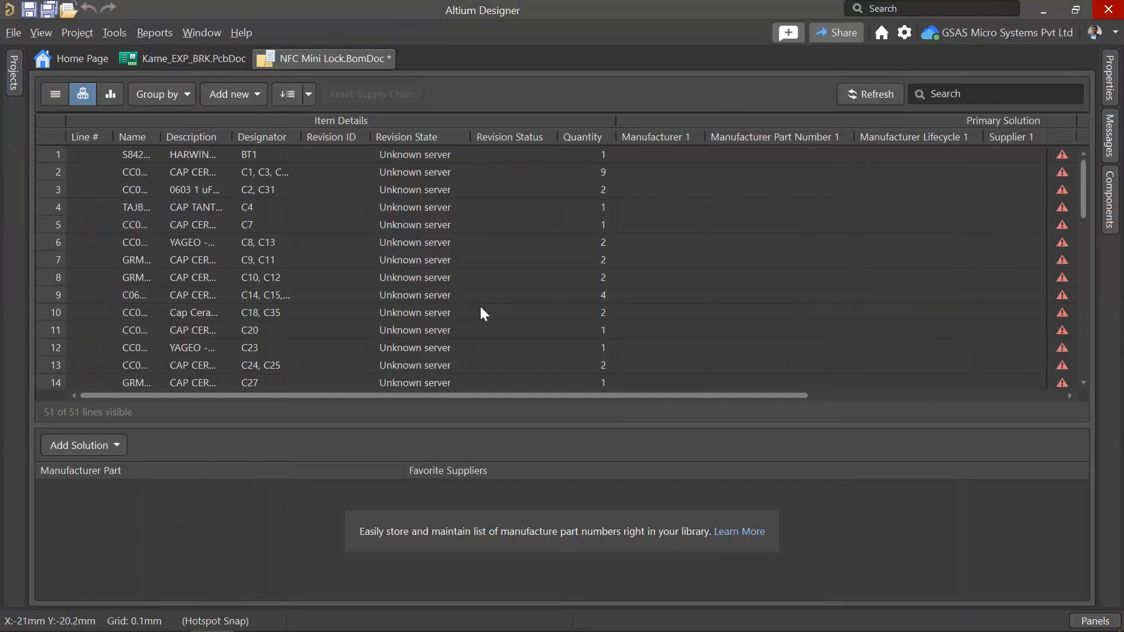
pyautogui.moveTo(385, 395)
pyautogui.mouseDown()
pyautogui.moveTo(530, 389)
pyautogui.moveTo(443, 409)
pyautogui.moveTo(375, 404)
pyautogui.mouseUp()
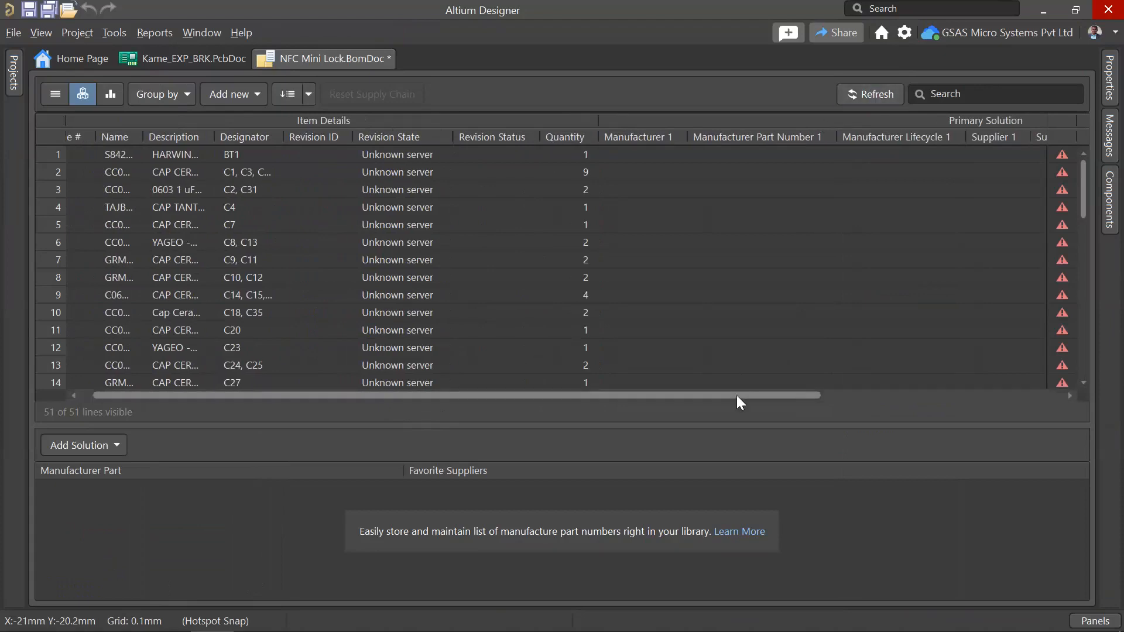
# Step: Close NFC Mini Lock.BomDoc without saving its changes
pyautogui.rightClick(354, 61)
pyautogui.click(382, 75)
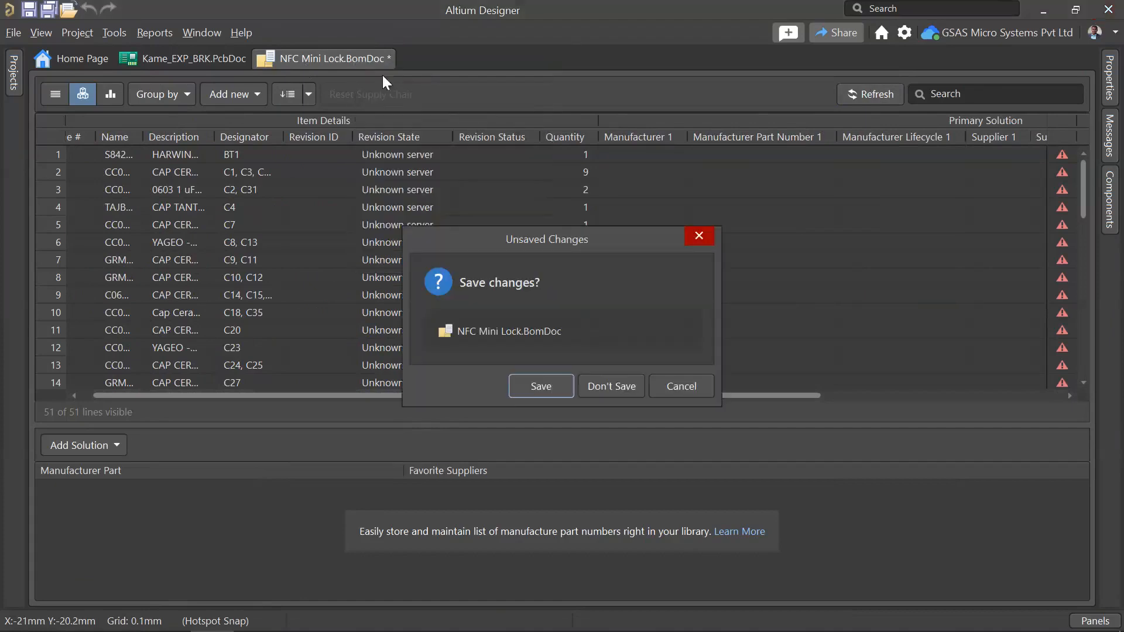
pyautogui.click(617, 394)
# Step: Collapse the NFC Mini Lock project and open Kame_EXP_BRK.BomDoc from the Kame_EXP_BRK project
pyautogui.click(14, 75)
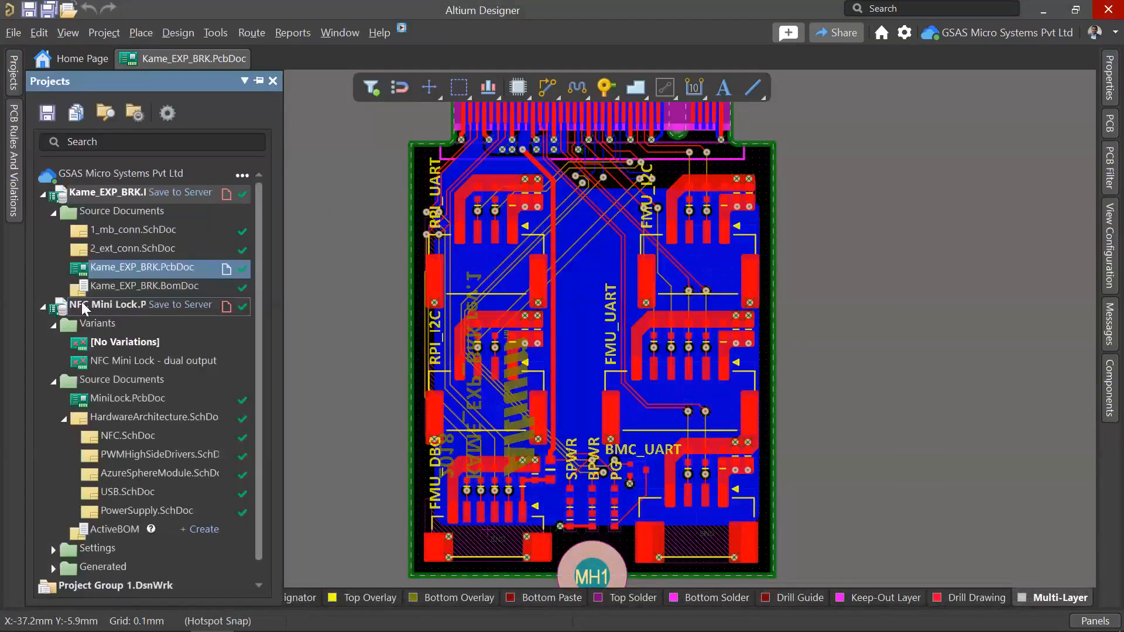
pyautogui.click(42, 307)
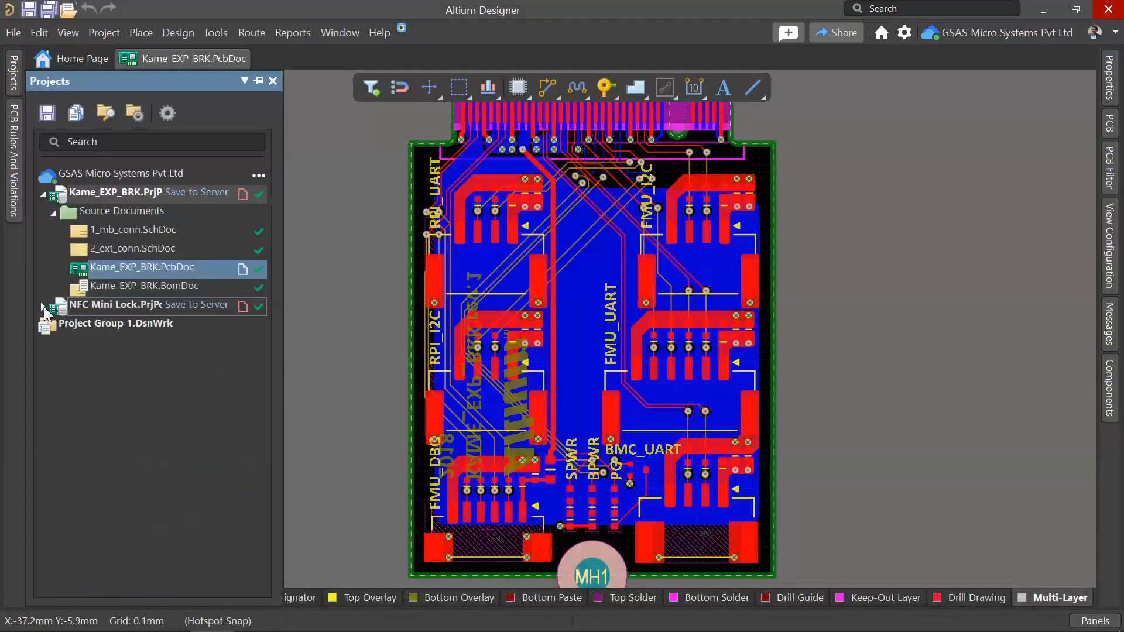
pyautogui.doubleClick(130, 287)
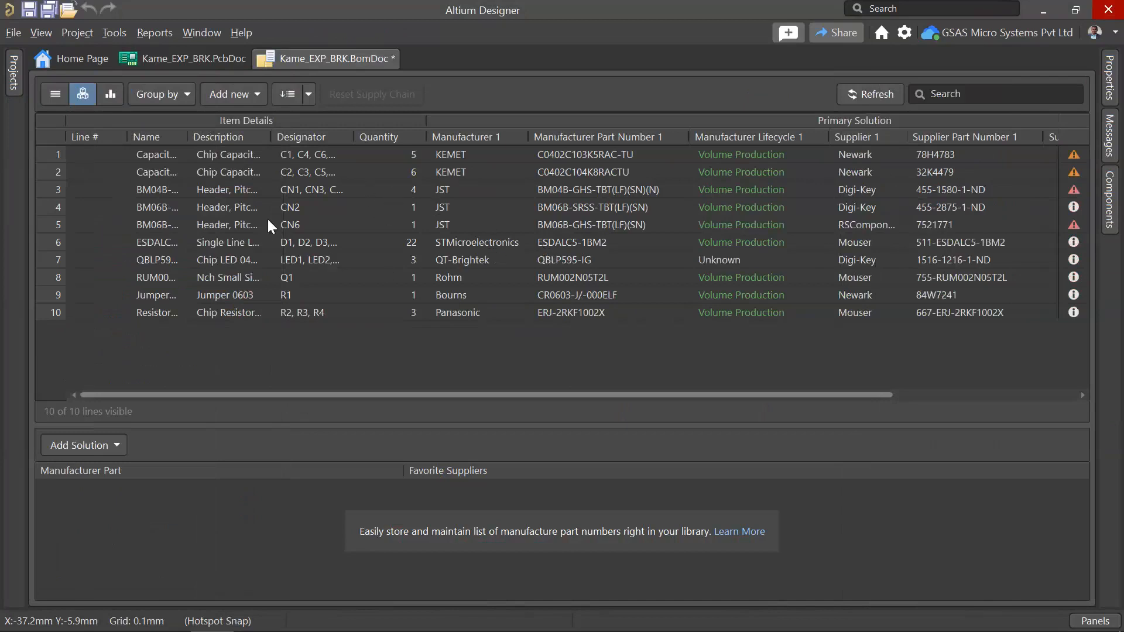
# Step: Examine the supplier solutions of KEMET part C0402C103K5RAC-TU and the BOM's lifecycle, supplier and price columns
pyautogui.click(618, 154)
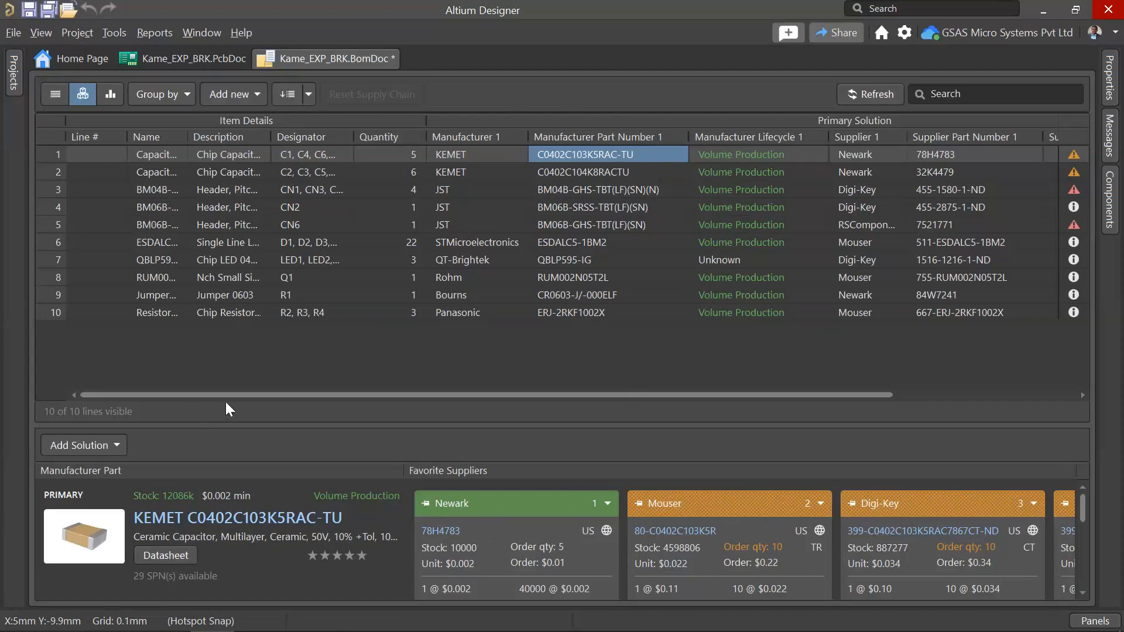
pyautogui.moveTo(248, 396); pyautogui.dragTo(701, 353)
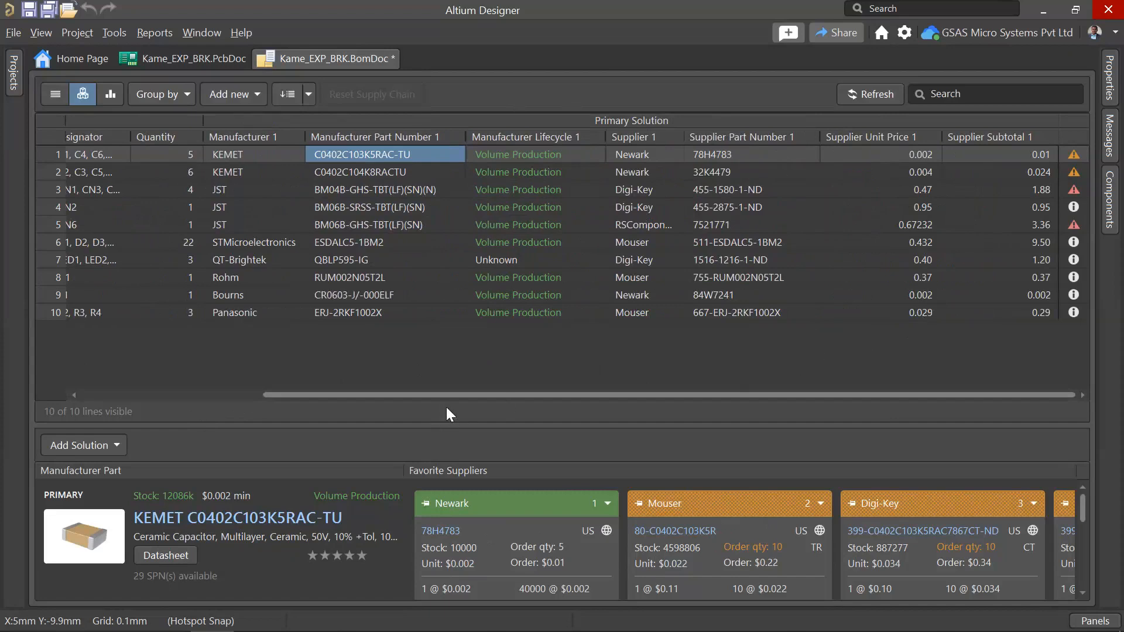
pyautogui.moveTo(453, 395); pyautogui.dragTo(185, 412)
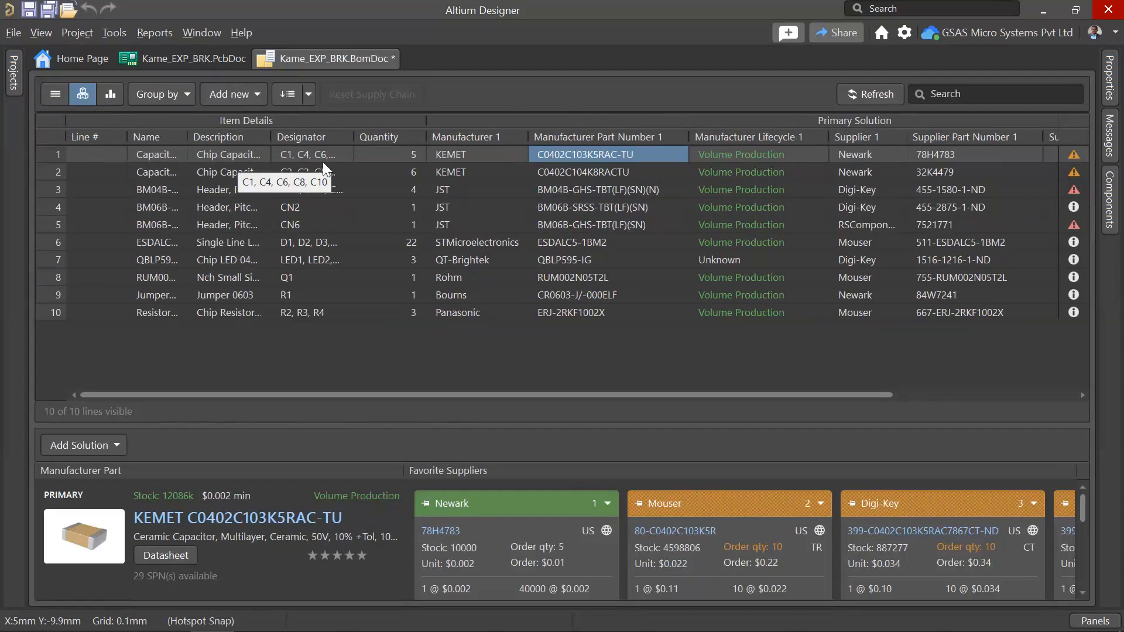
# Step: View the BOM with one component designator per line, followed by the consolidated view with grouped designators
pyautogui.click(56, 94)
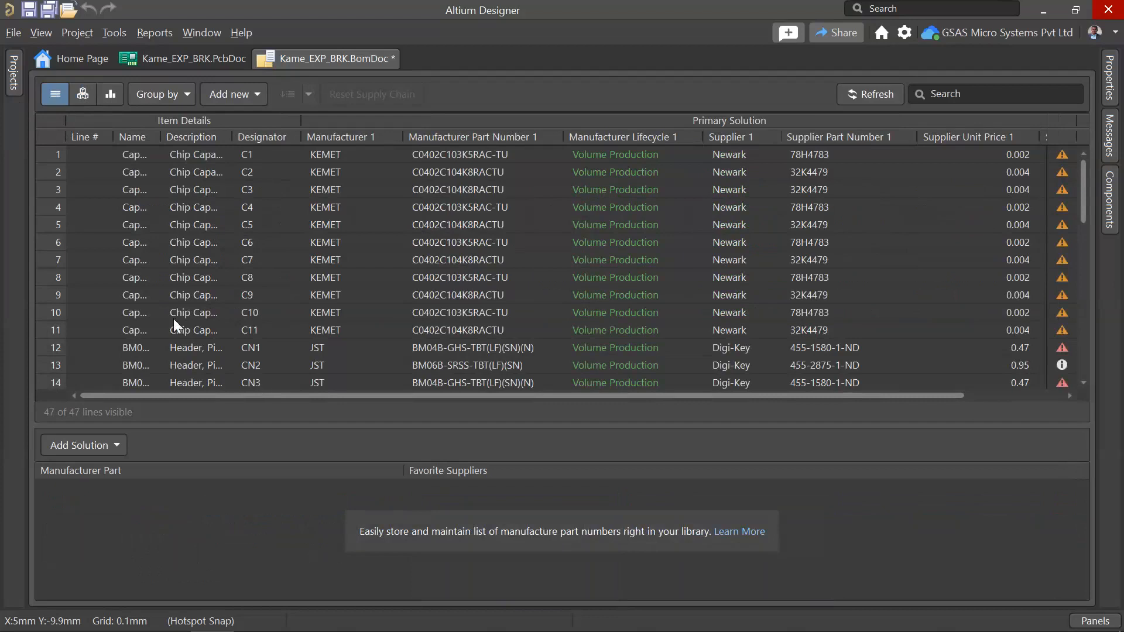
pyautogui.click(13, 86)
pyautogui.click(112, 95)
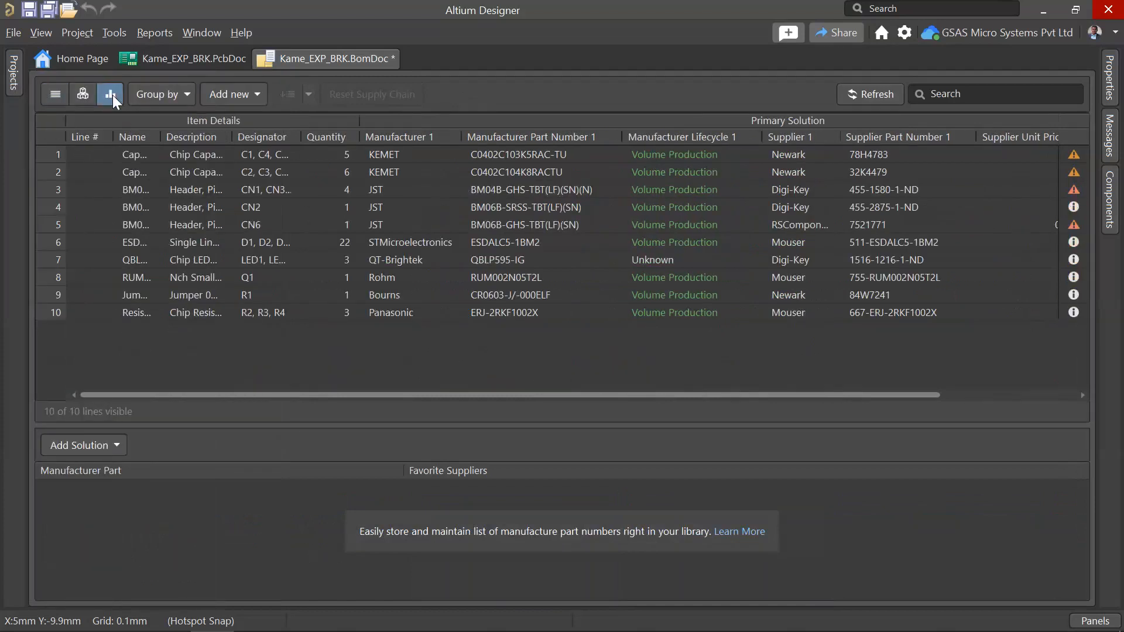
# Step: Switch the BOM to the base view and review the available column grouping and new-item options
pyautogui.click(83, 103)
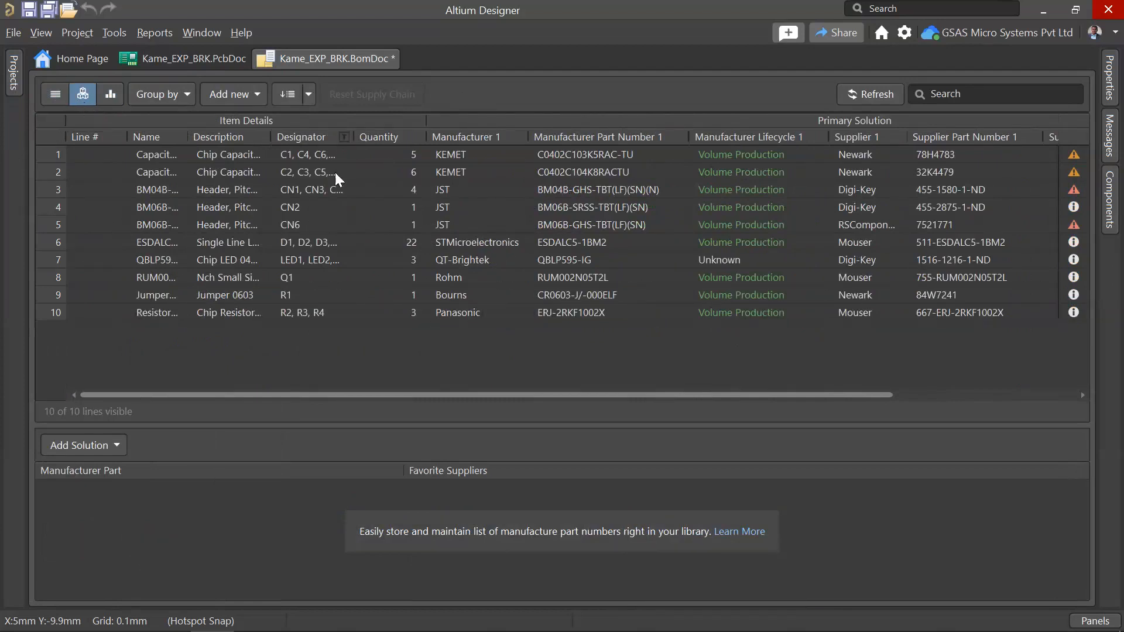
pyautogui.click(187, 96)
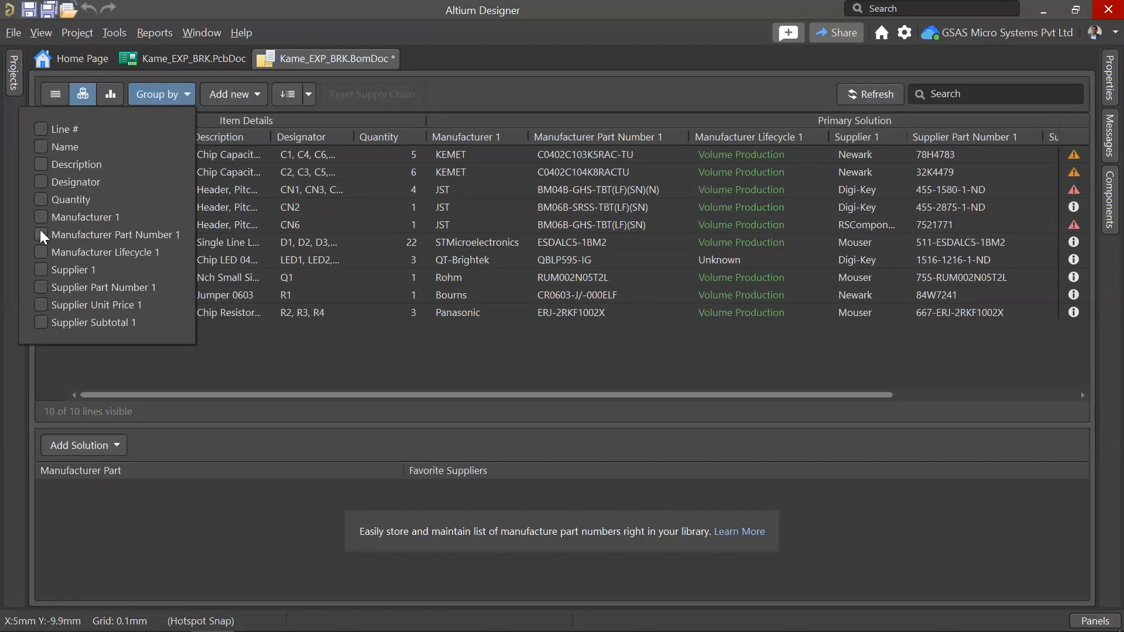
pyautogui.click(496, 82)
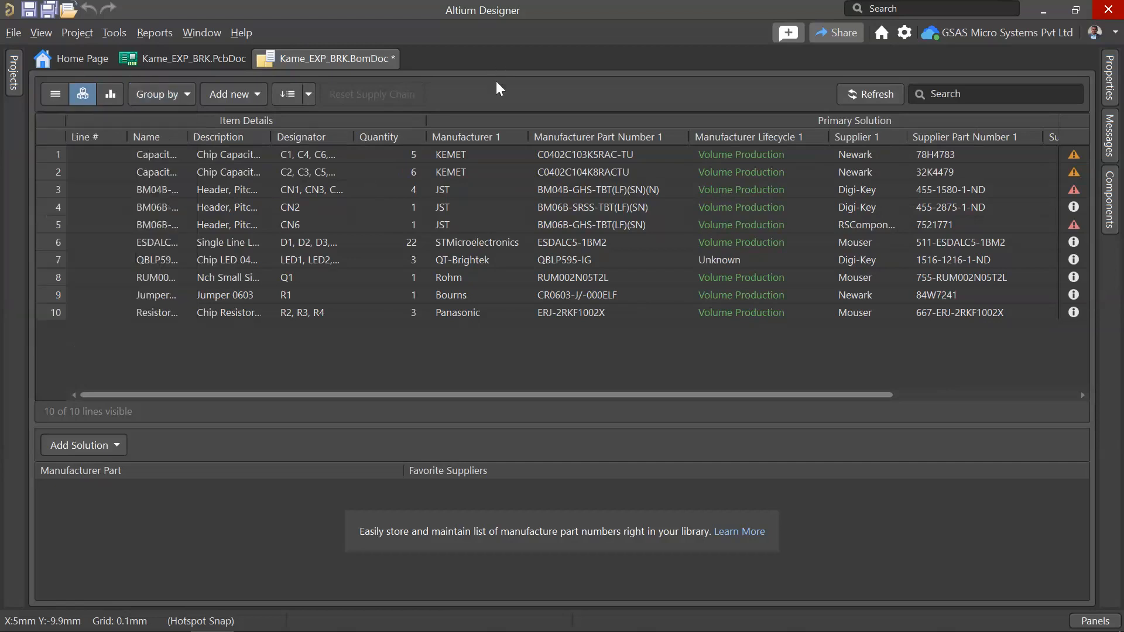
pyautogui.click(251, 100)
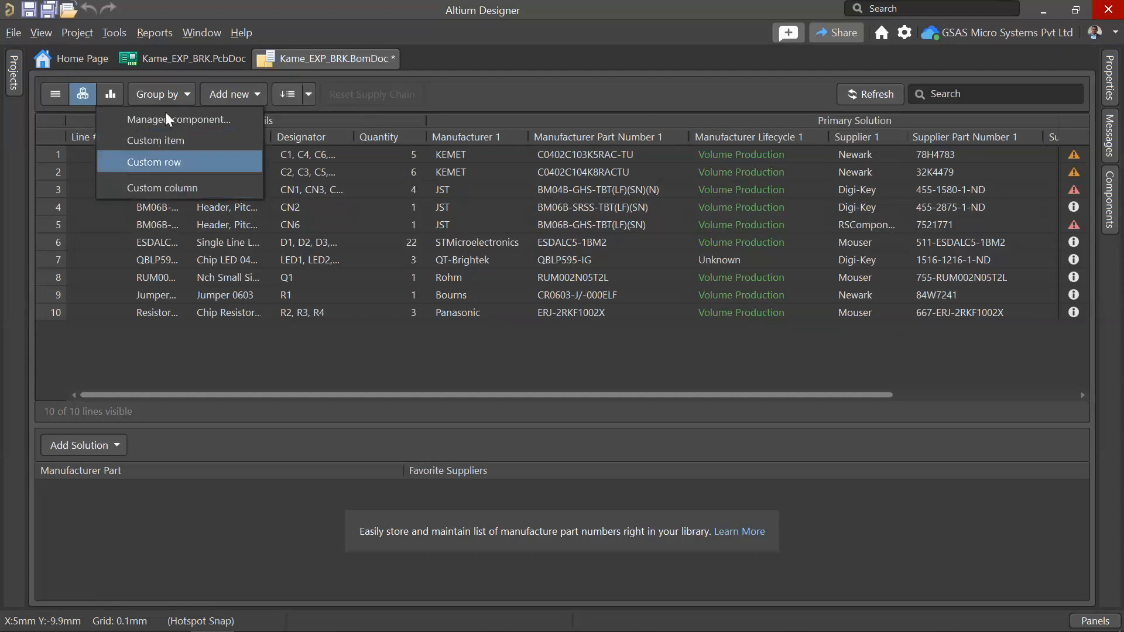
pyautogui.click(510, 100)
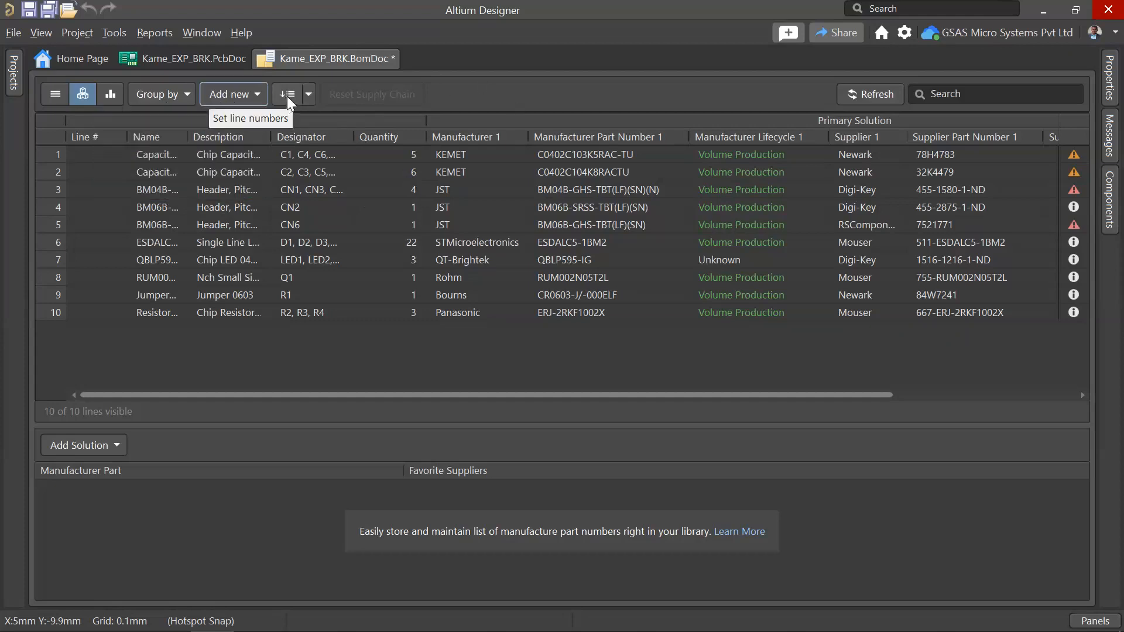
# Step: Assign line numbers to the BOM, set their increment to 10 and renumber all rows
pyautogui.click(287, 96)
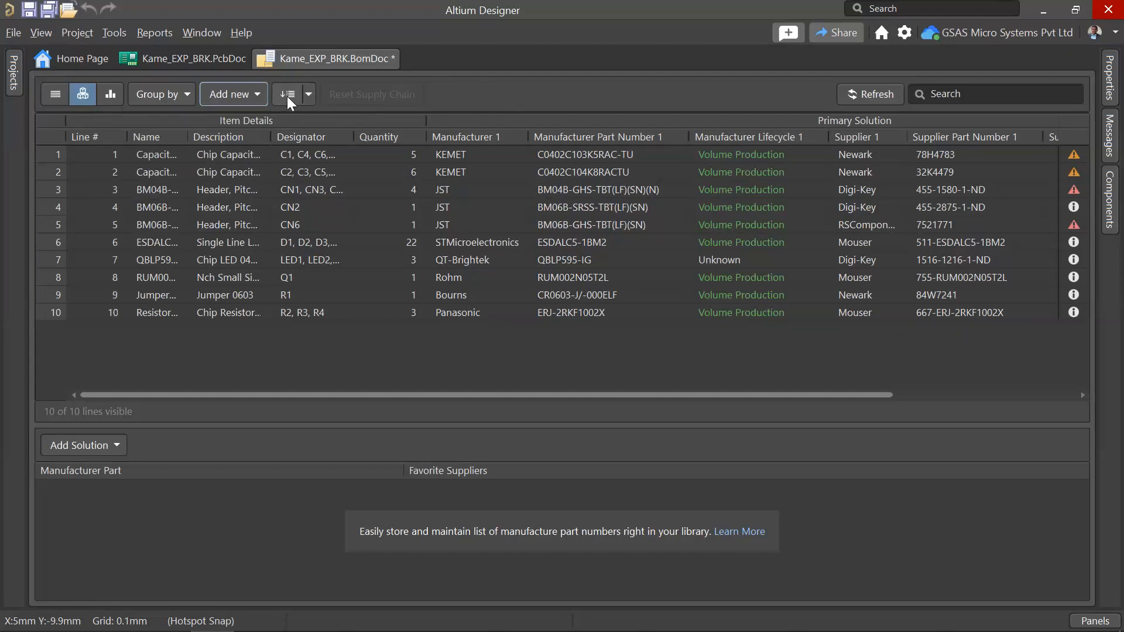
pyautogui.click(308, 95)
pyautogui.click(252, 121)
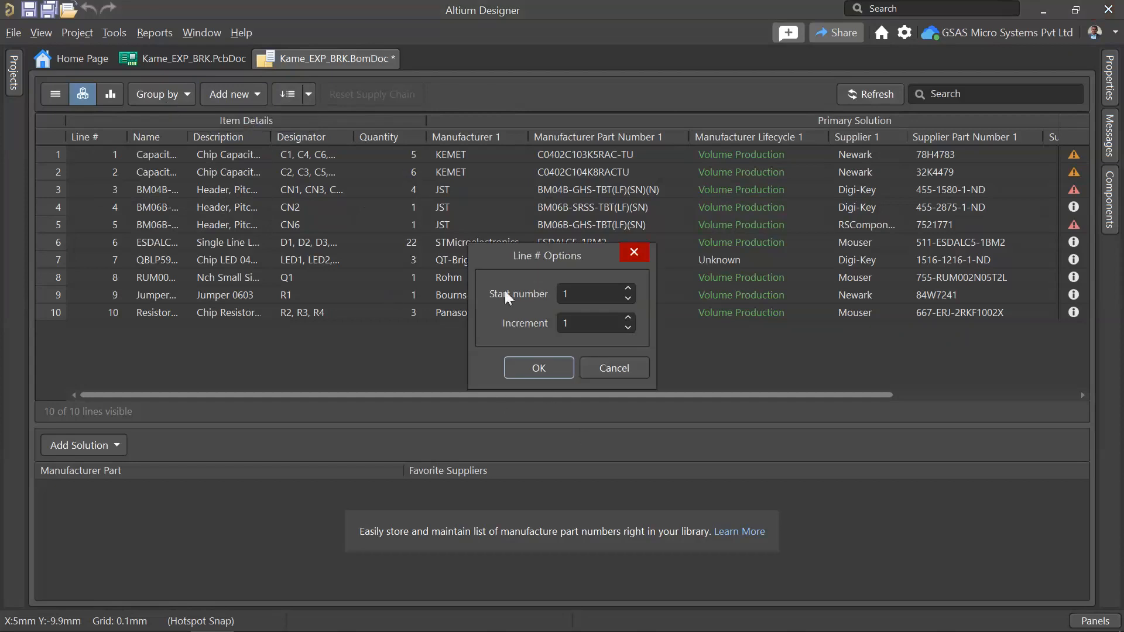
pyautogui.doubleClick(584, 292)
pyautogui.doubleClick(585, 323)
pyautogui.write('10')
pyautogui.click(538, 368)
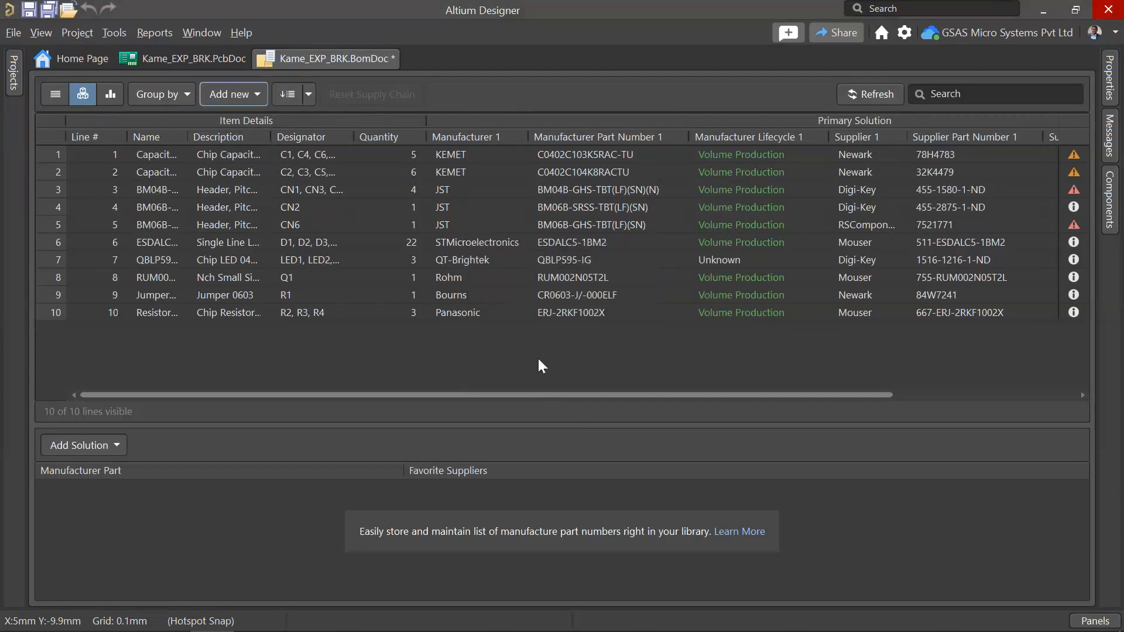
pyautogui.click(285, 91)
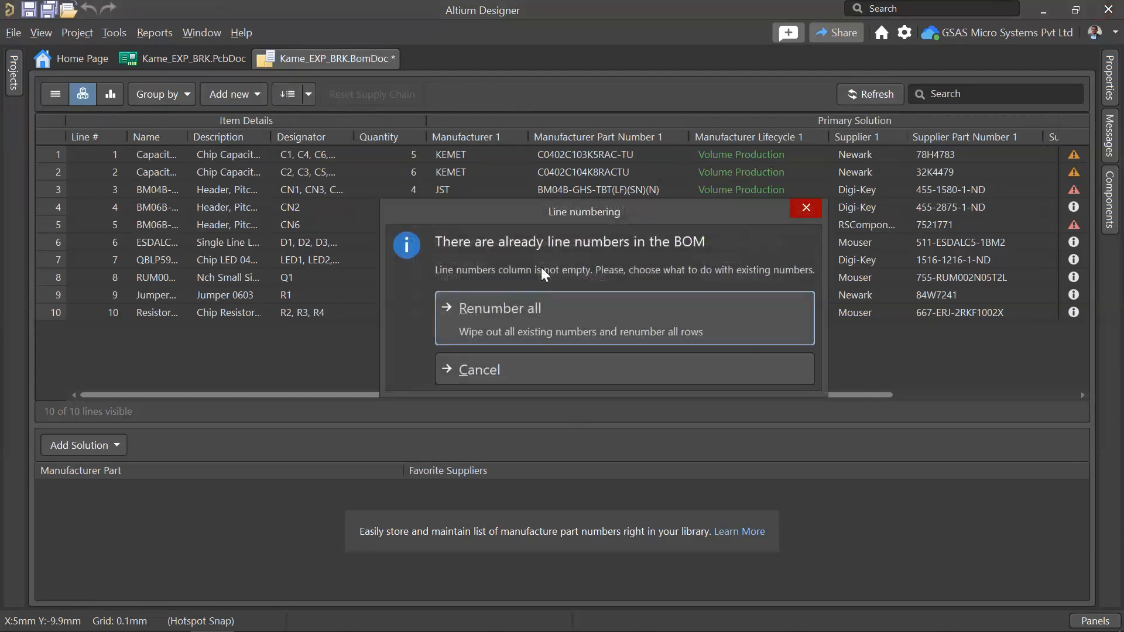
pyautogui.click(521, 318)
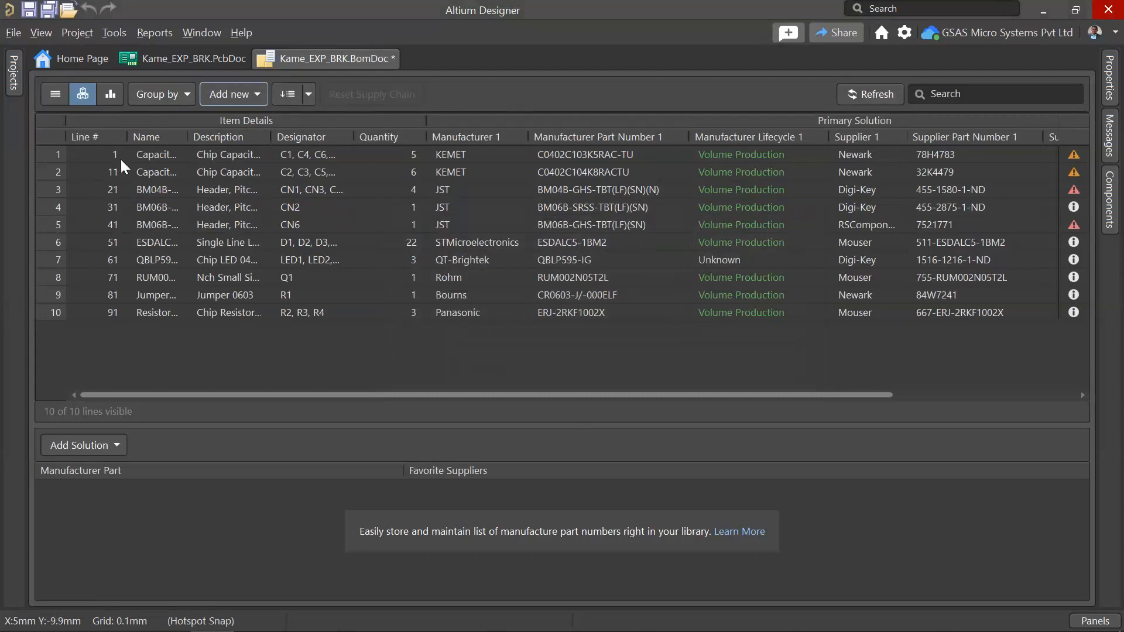
# Step: Confirm the line number options again and renumber all existing BOM rows
pyautogui.click(308, 93)
pyautogui.click(246, 118)
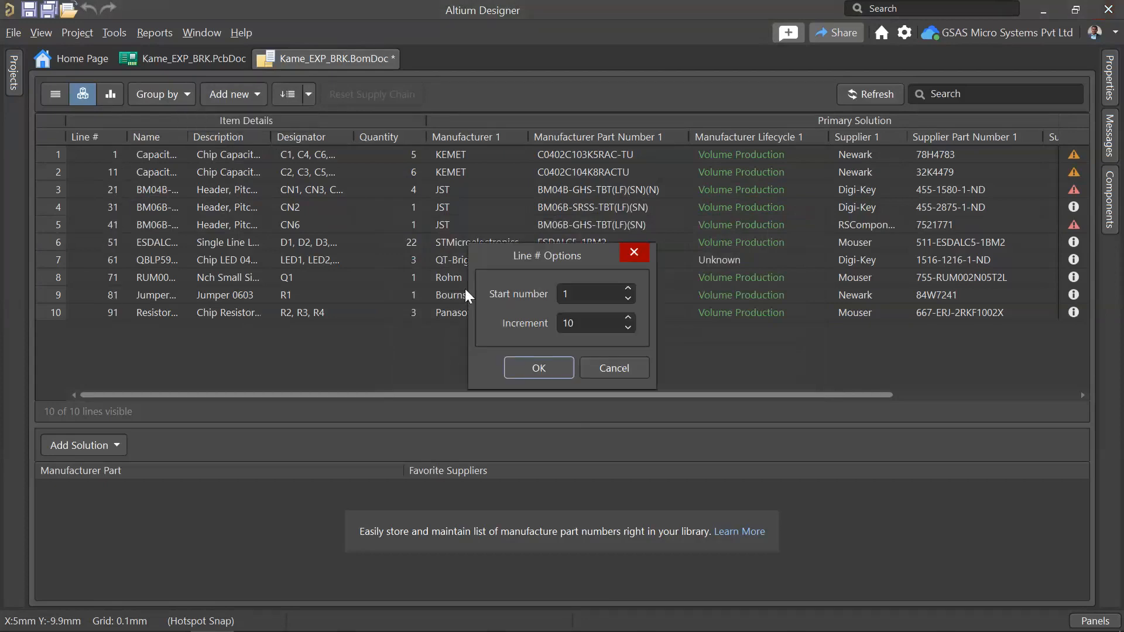
pyautogui.click(539, 368)
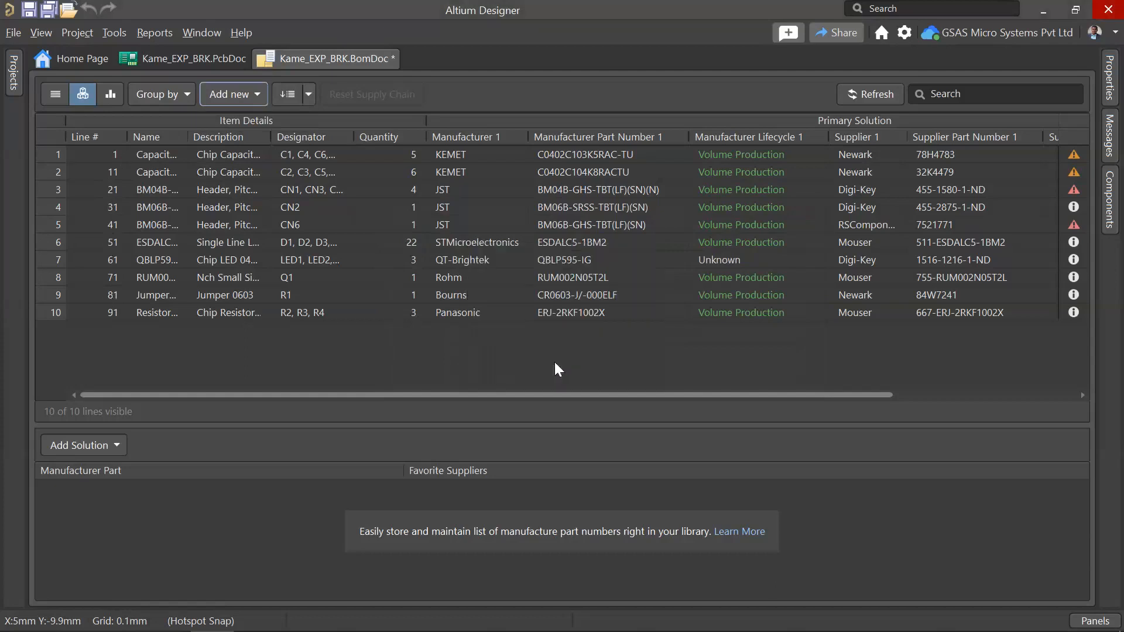
pyautogui.click(288, 94)
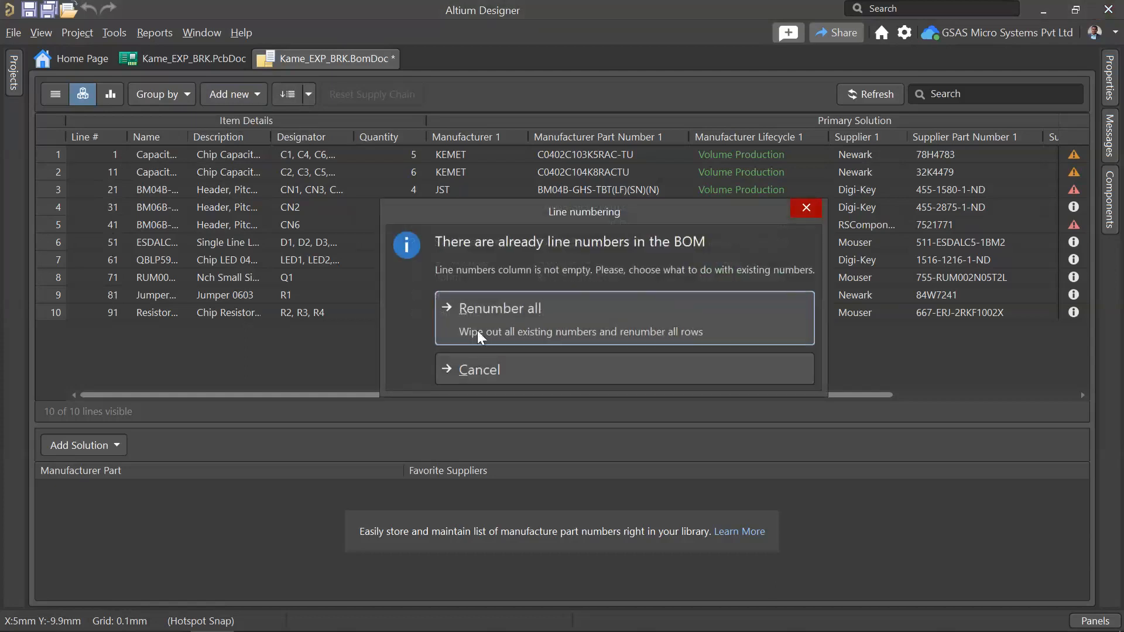
pyautogui.click(501, 310)
# Step: Refresh the BOM data and activate the BOM's search field
pyautogui.moveTo(449, 394); pyautogui.dragTo(982, 135)
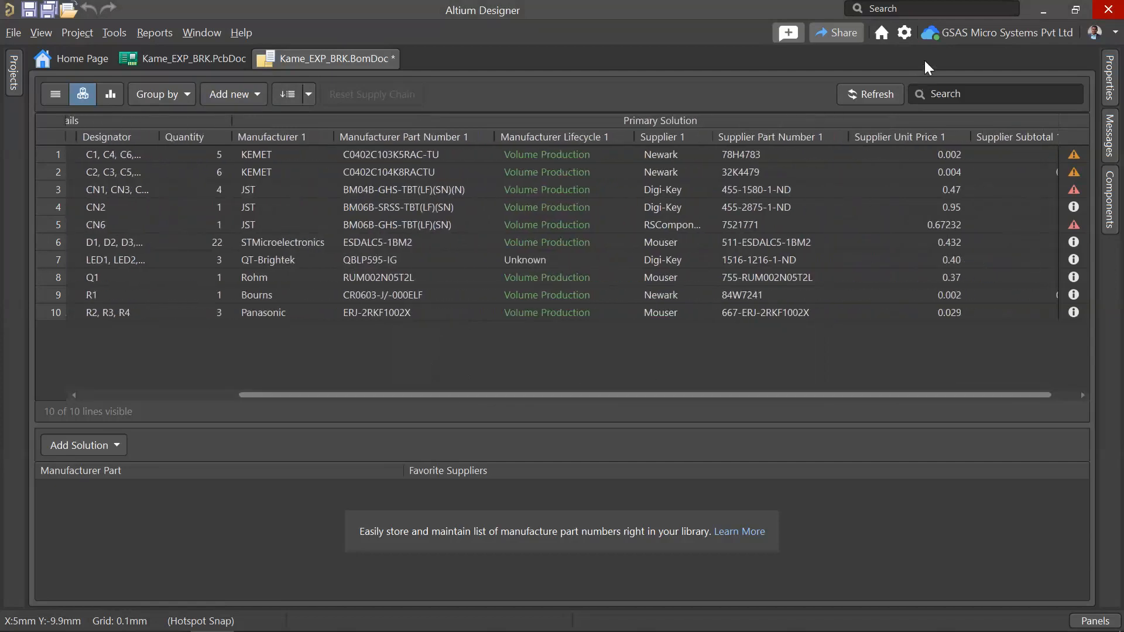
pyautogui.click(875, 94)
pyautogui.click(951, 94)
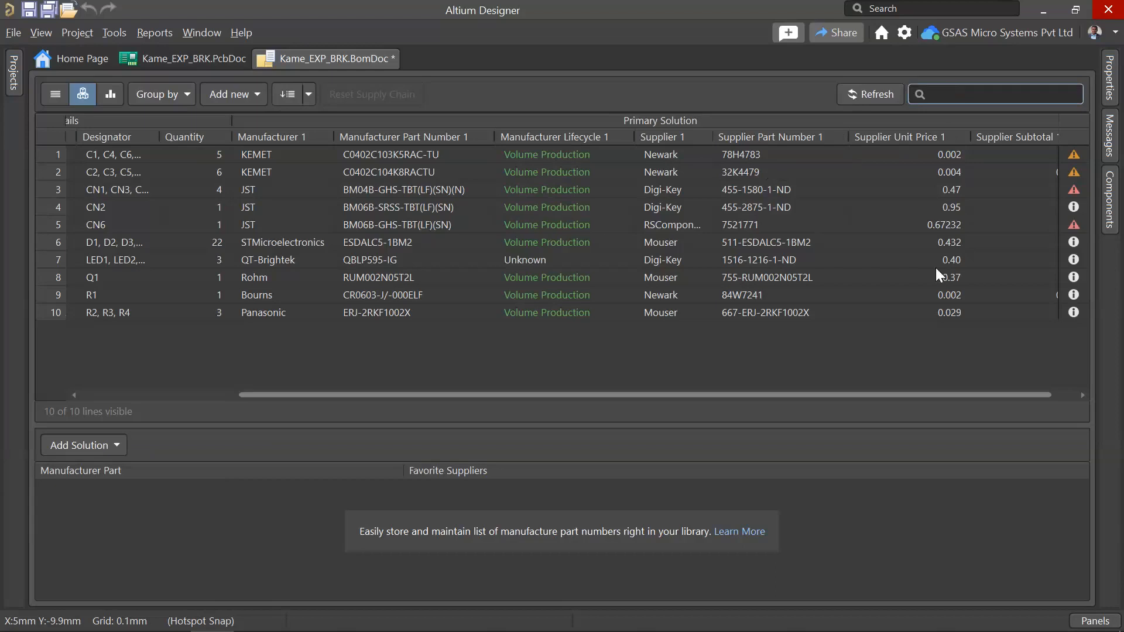
# Step: Examine the supplier subtotals and the BOM status details of the first four rows, including JST part BM04B-GHS-TBT(LF)(SN)(N)
pyautogui.moveTo(830, 398); pyautogui.dragTo(908, 395)
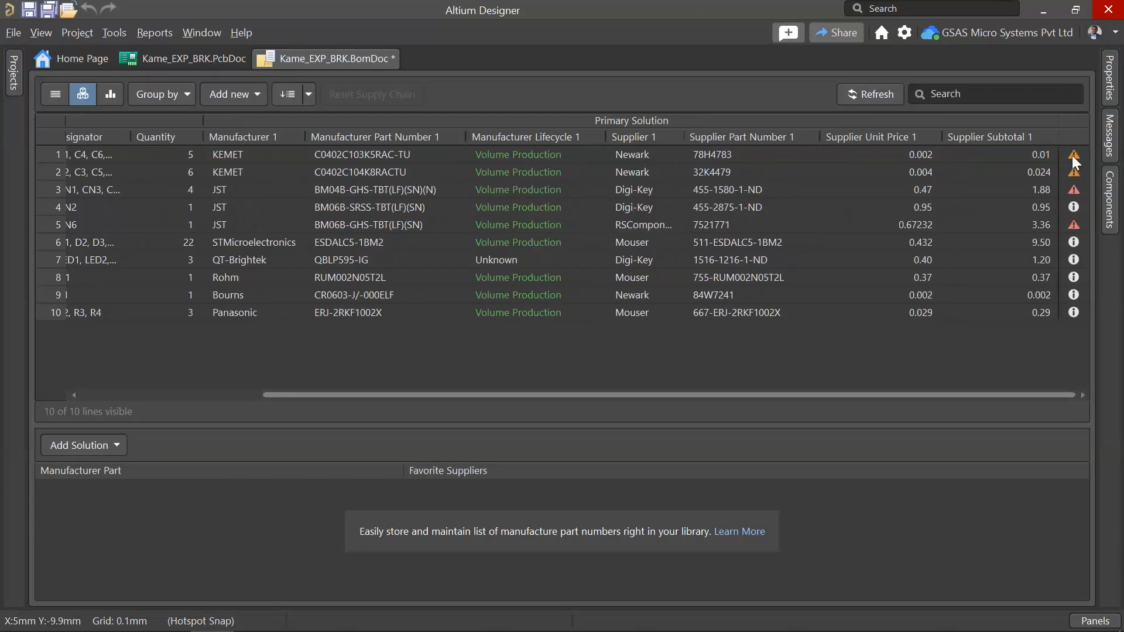
pyautogui.moveTo(1073, 157)
pyautogui.moveTo(687, 395); pyautogui.dragTo(375, 436)
pyautogui.moveTo(647, 394); pyautogui.dragTo(1093, 152)
pyautogui.moveTo(1076, 158)
pyautogui.click(1076, 190)
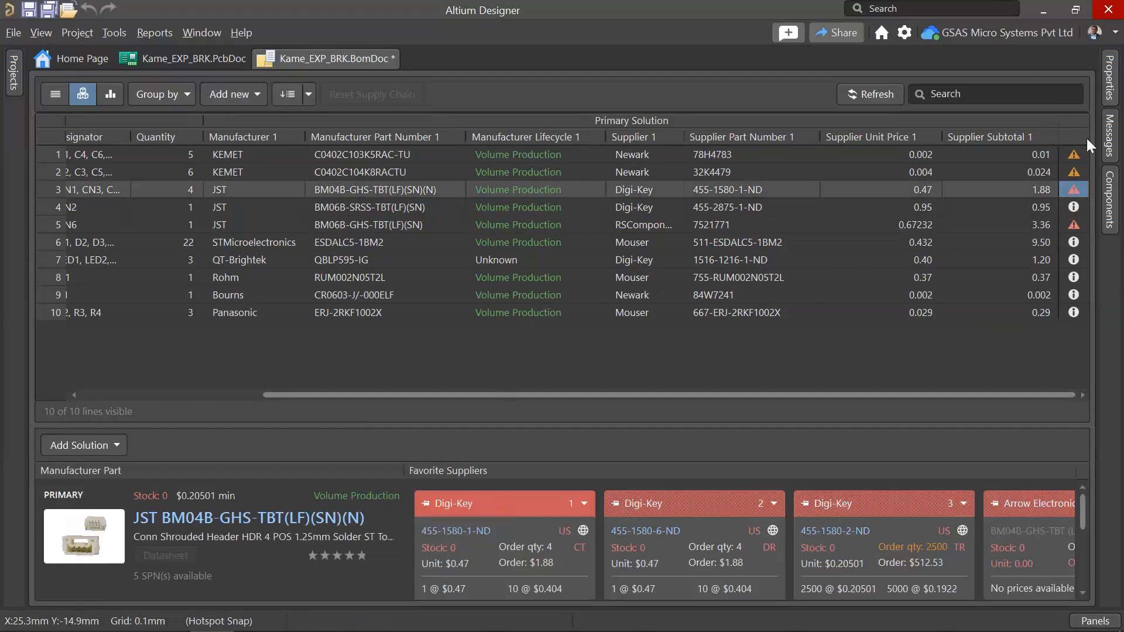
pyautogui.moveTo(1069, 185)
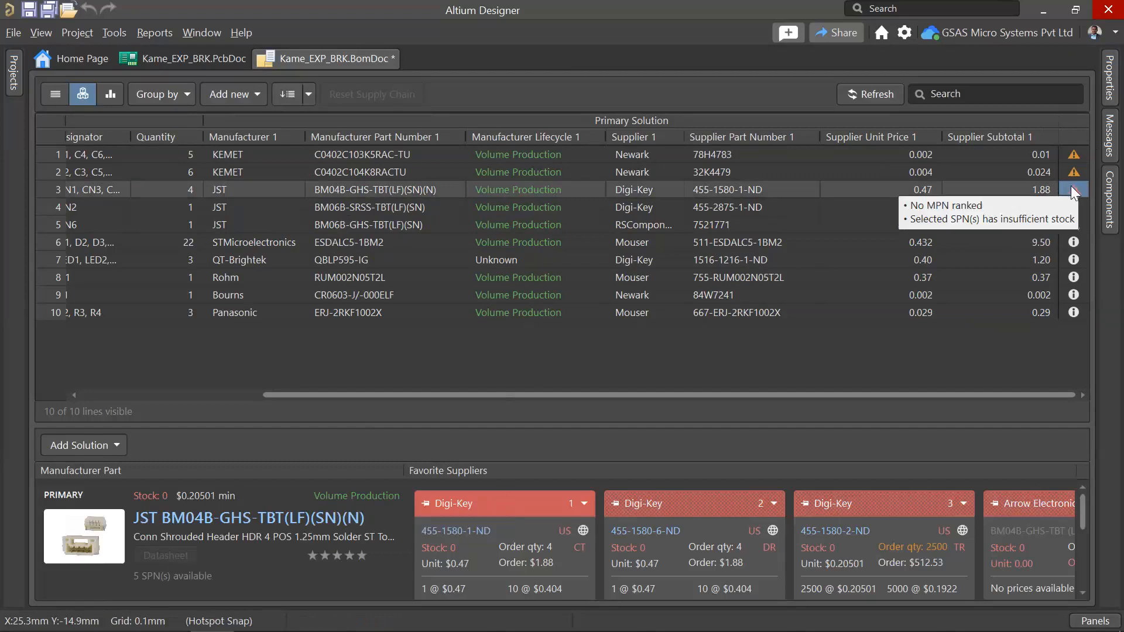
pyautogui.moveTo(1076, 209)
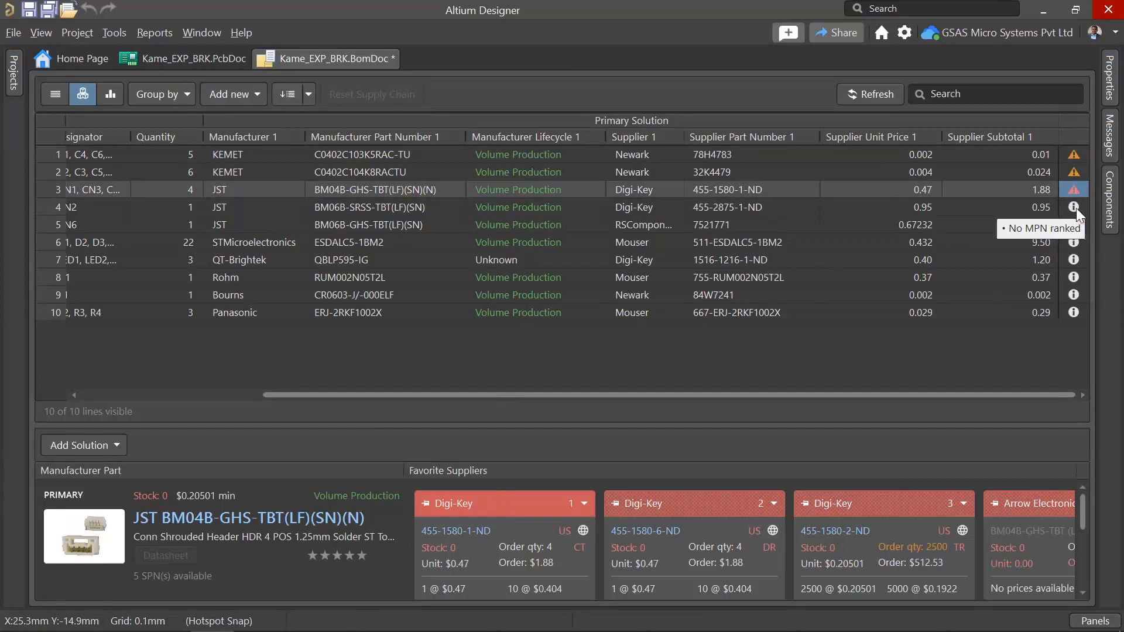
# Step: Examine the status and the primary and secondary supplier solutions of the JST BM06B-SRSS-TBT(LF)(SN) row, enlarging the solutions area
pyautogui.click(1041, 208)
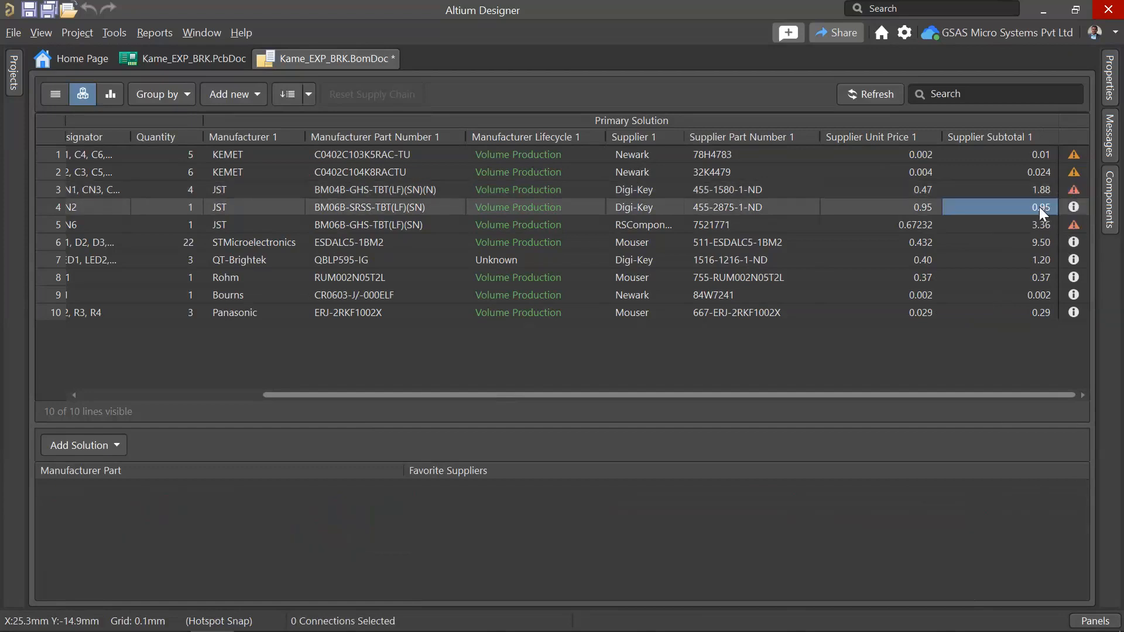
pyautogui.moveTo(1074, 206)
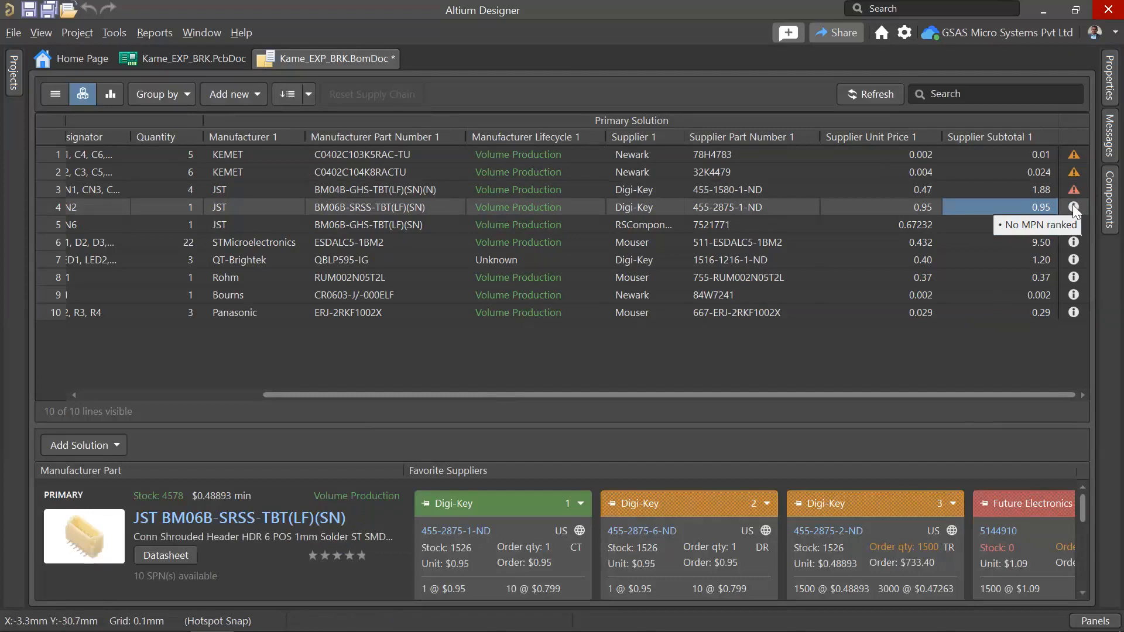
pyautogui.scroll(-3, 501, 557)
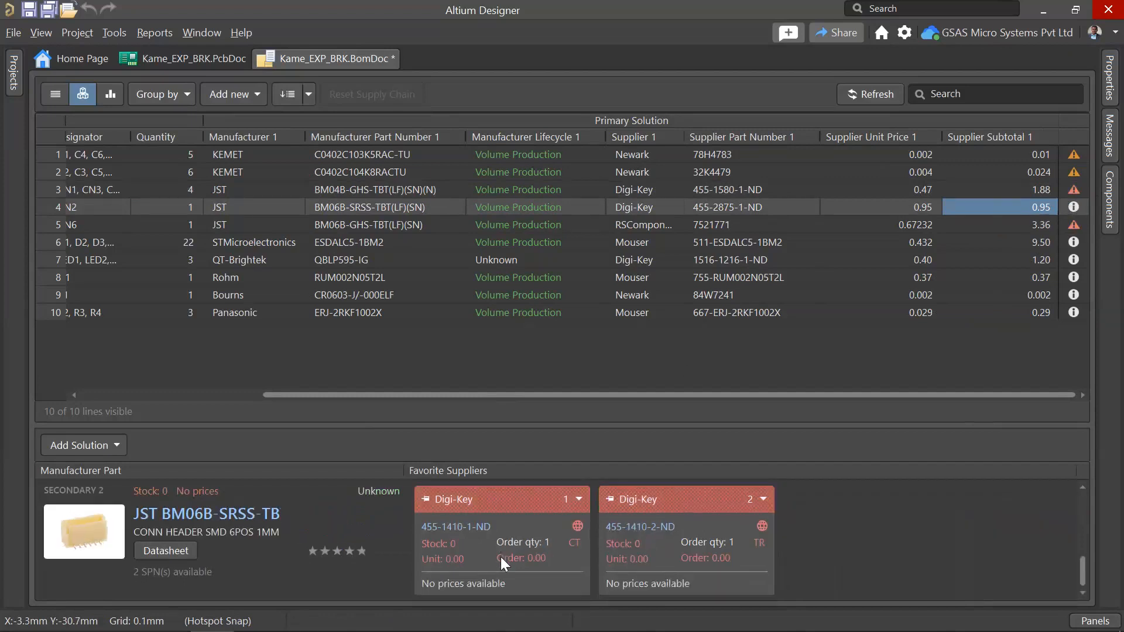
pyautogui.scroll(3, 502, 554)
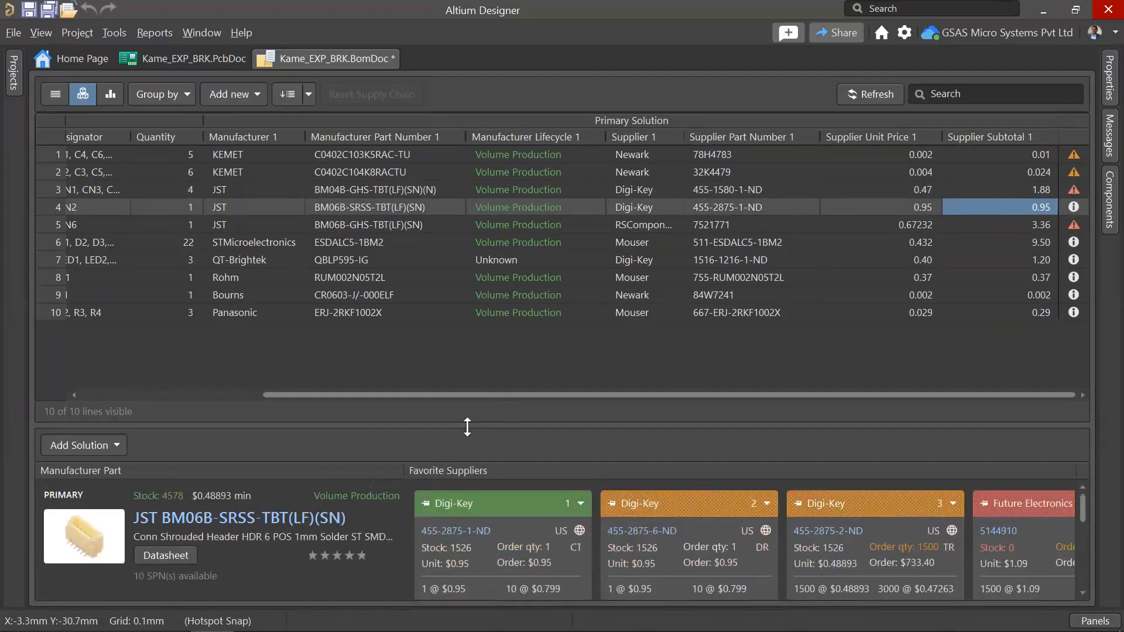
pyautogui.moveTo(468, 425); pyautogui.dragTo(472, 267)
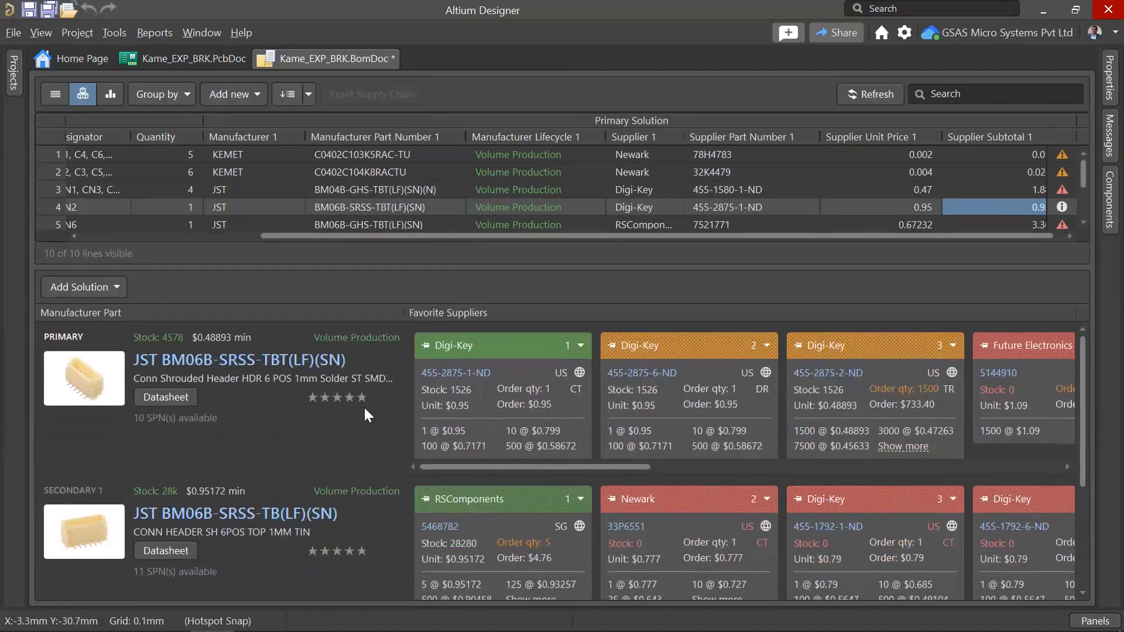
pyautogui.scroll(-2, 526, 416)
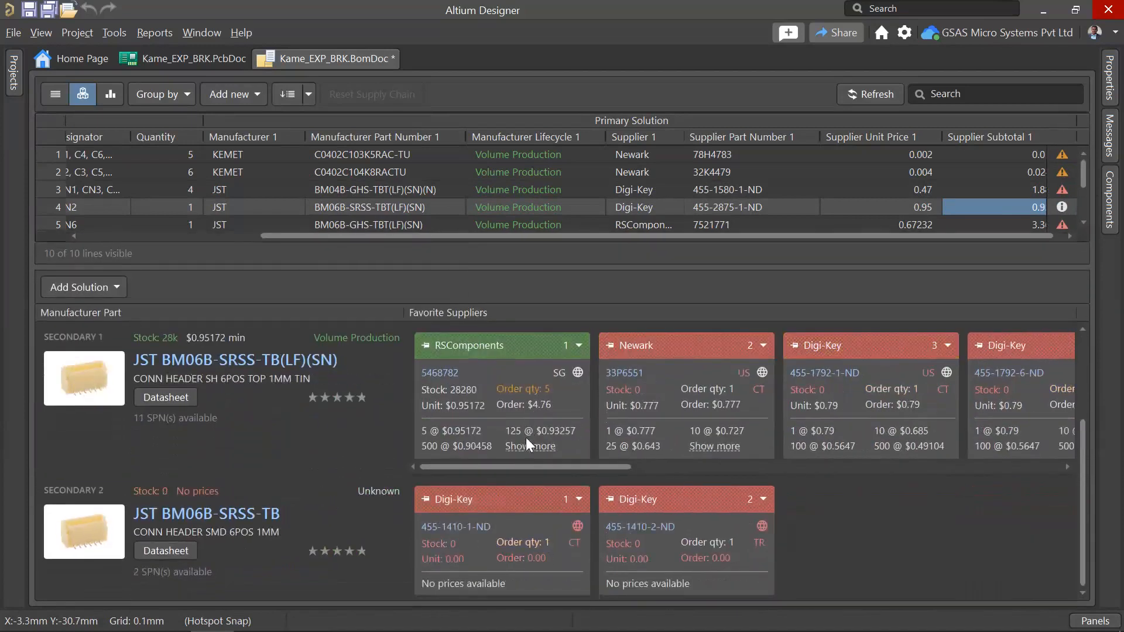
pyautogui.scroll(2, 526, 438)
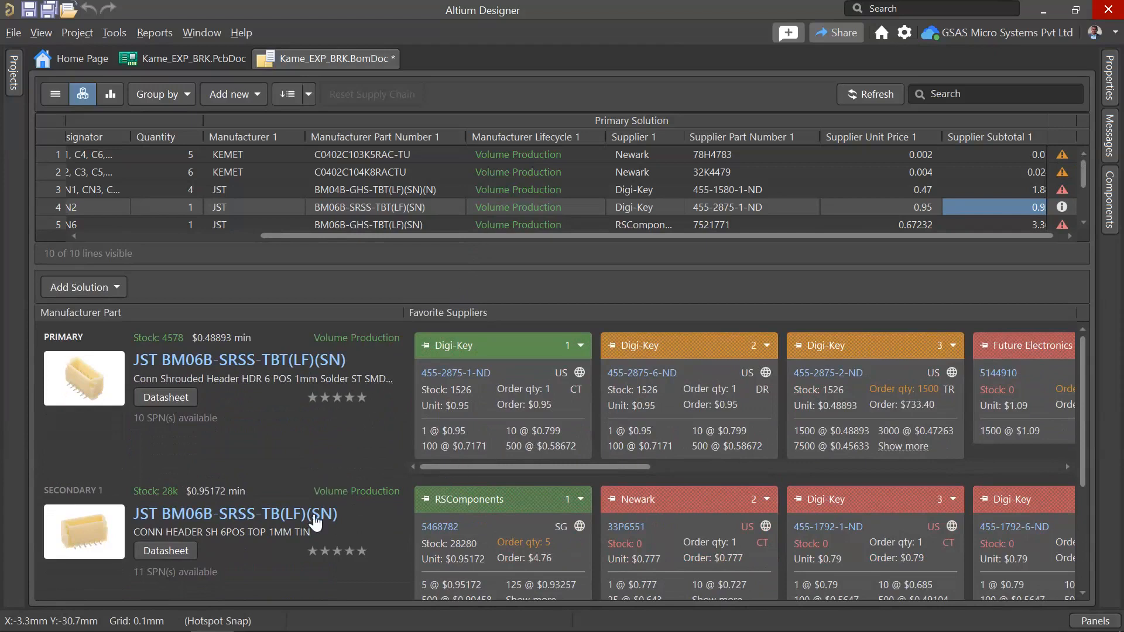
pyautogui.scroll(-2, 337, 510)
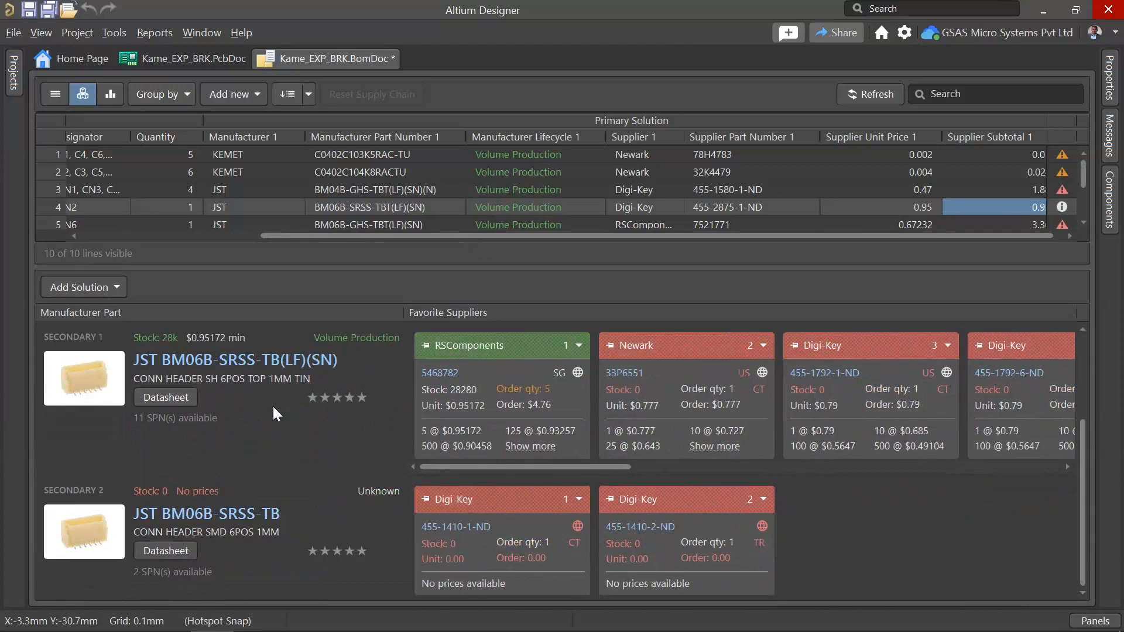
# Step: Give the secondary solution JST BM06B-SRSS-TB(LF)(SN) a five-star user rank and enlarge the BOM table area
pyautogui.scroll(2, 272, 405)
pyautogui.scroll(-2, 222, 410)
pyautogui.scroll(2, 273, 469)
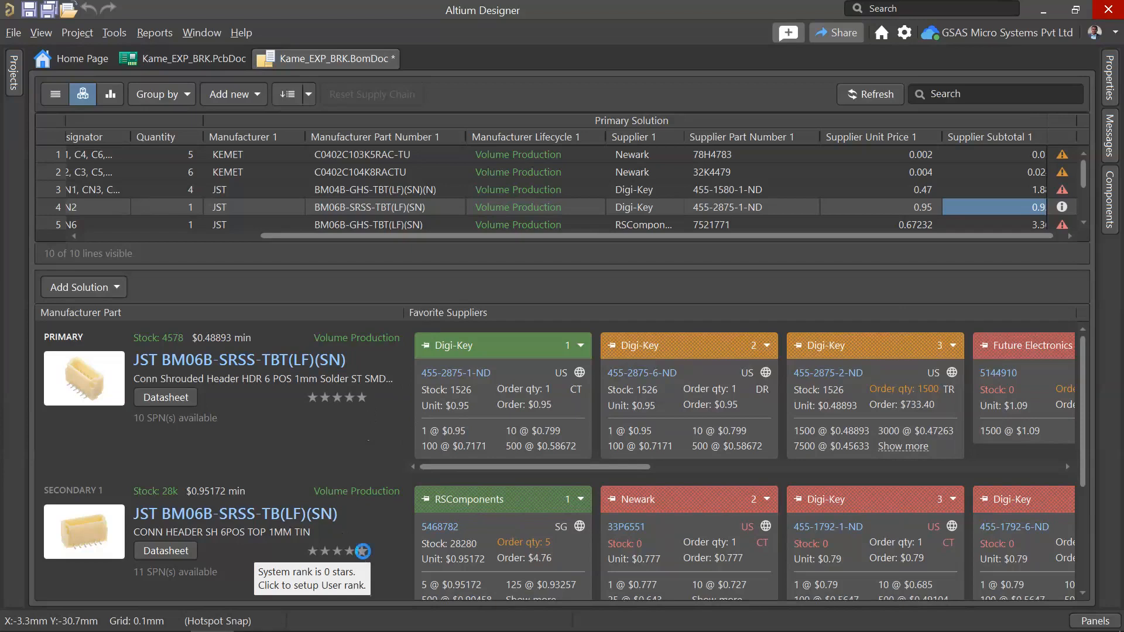
pyautogui.click(362, 552)
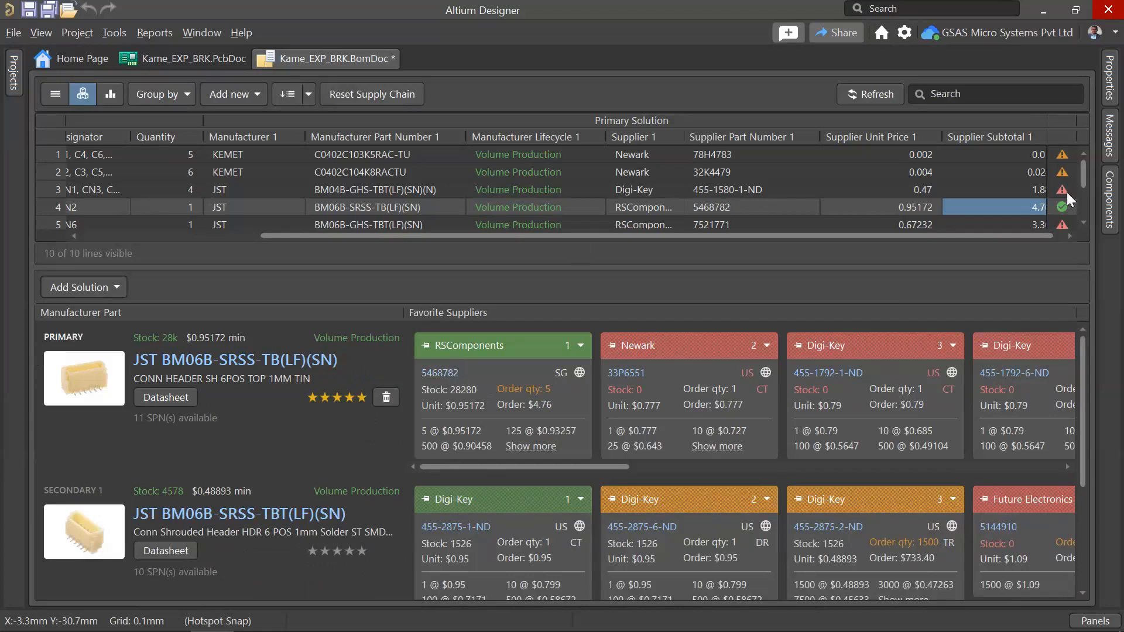
pyautogui.moveTo(804, 267); pyautogui.dragTo(820, 490)
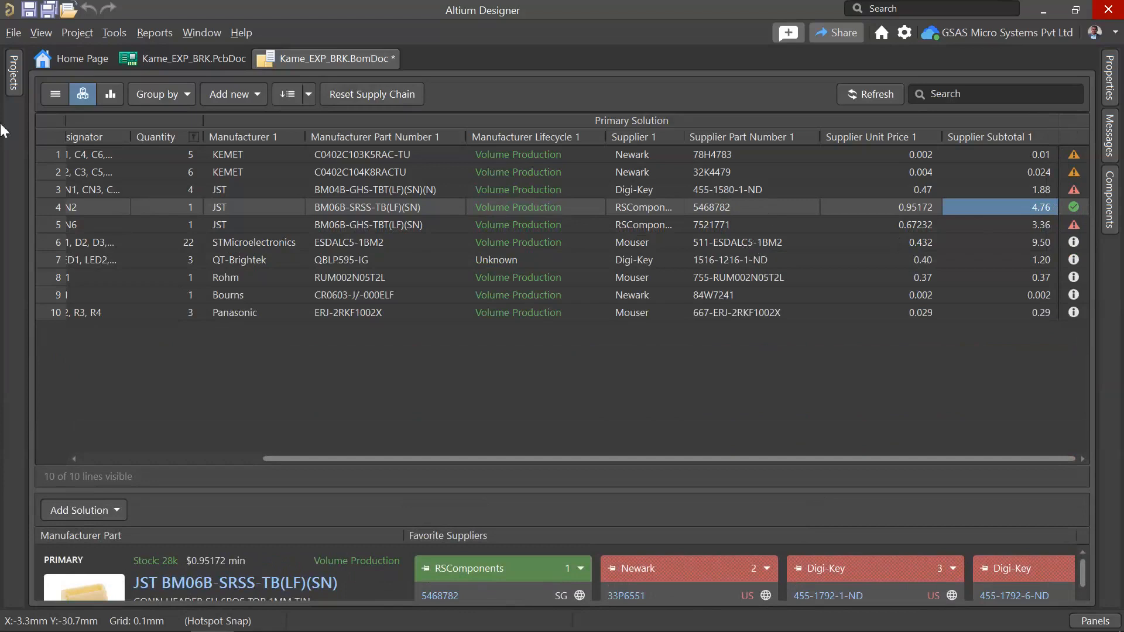
pyautogui.click(12, 71)
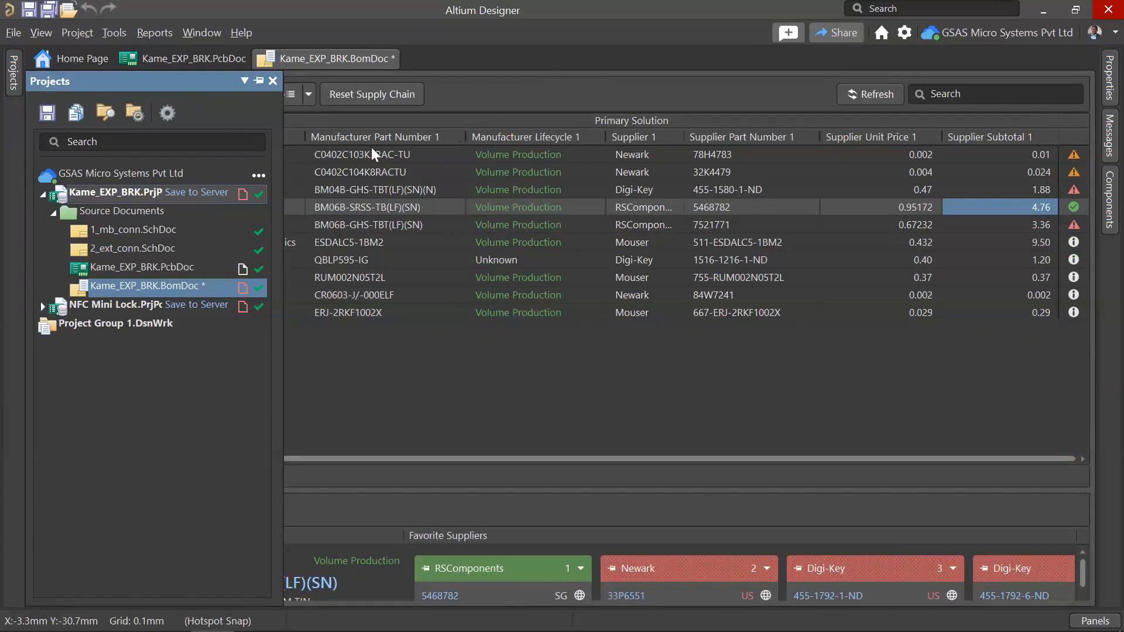
pyautogui.click(850, 34)
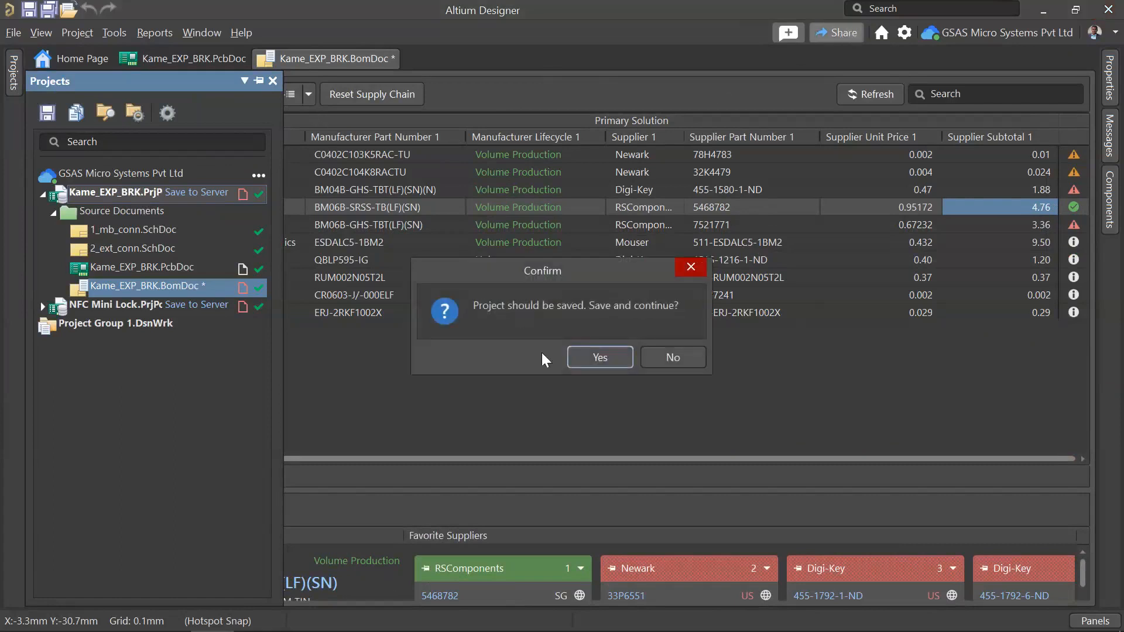
pyautogui.click(691, 269)
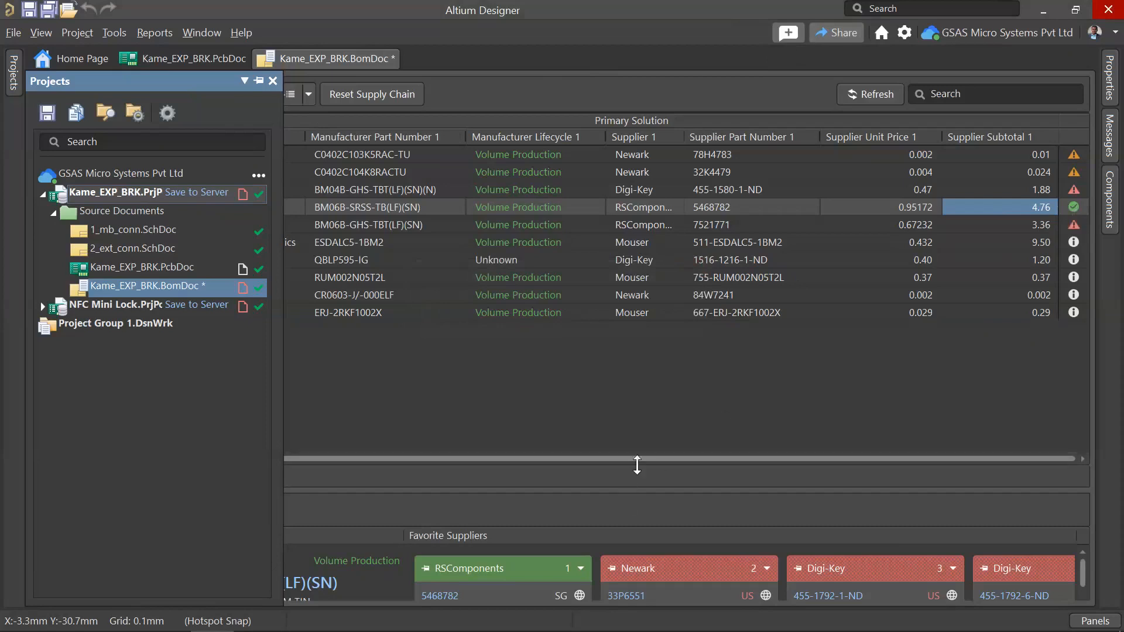
# Step: Enlarge the solutions area and check the BOM status of the JST connector rows
pyautogui.moveTo(637, 465); pyautogui.dragTo(637, 339)
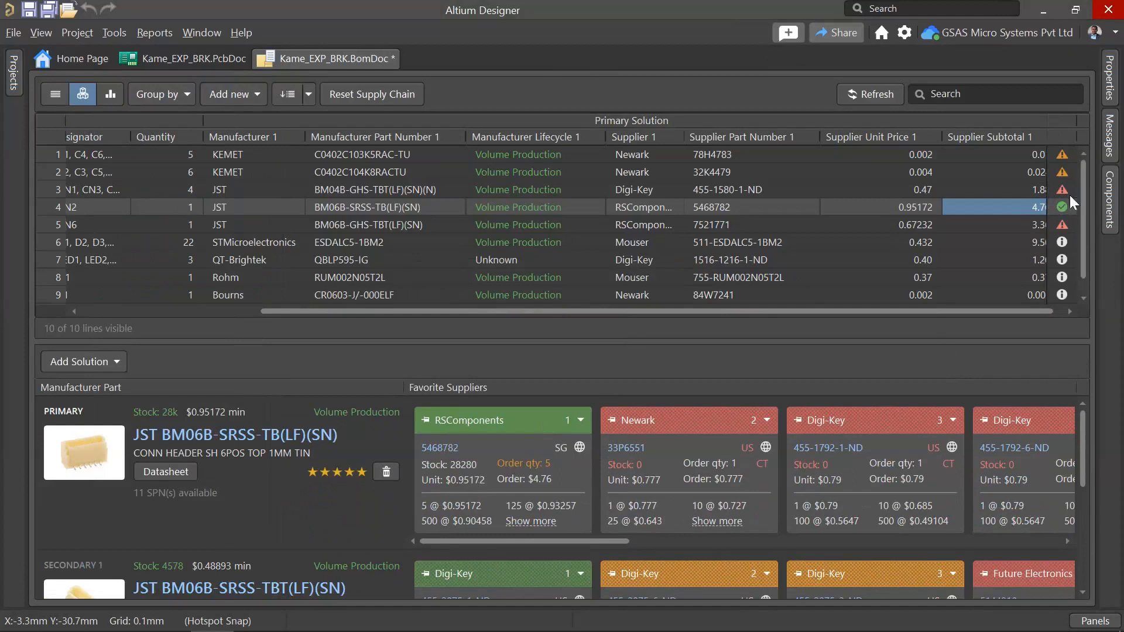
pyautogui.moveTo(1062, 195)
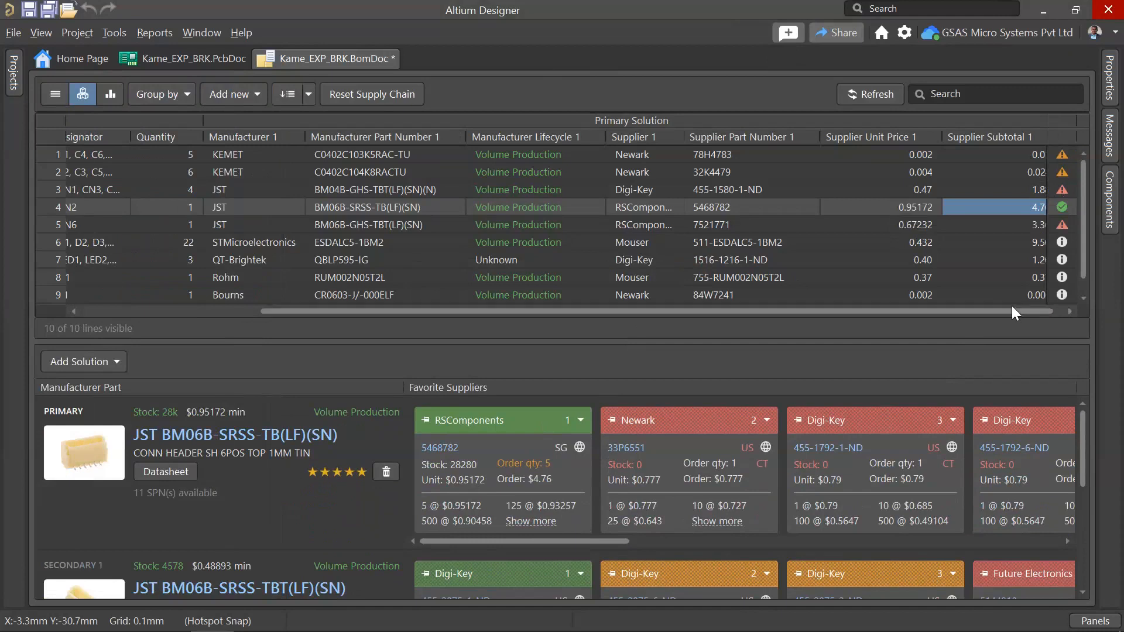
# Step: Review the violation types and their report modes in the BOM Checks settings, including the parts provider access check, without changing them
pyautogui.moveTo(1012, 307); pyautogui.dragTo(1047, 307)
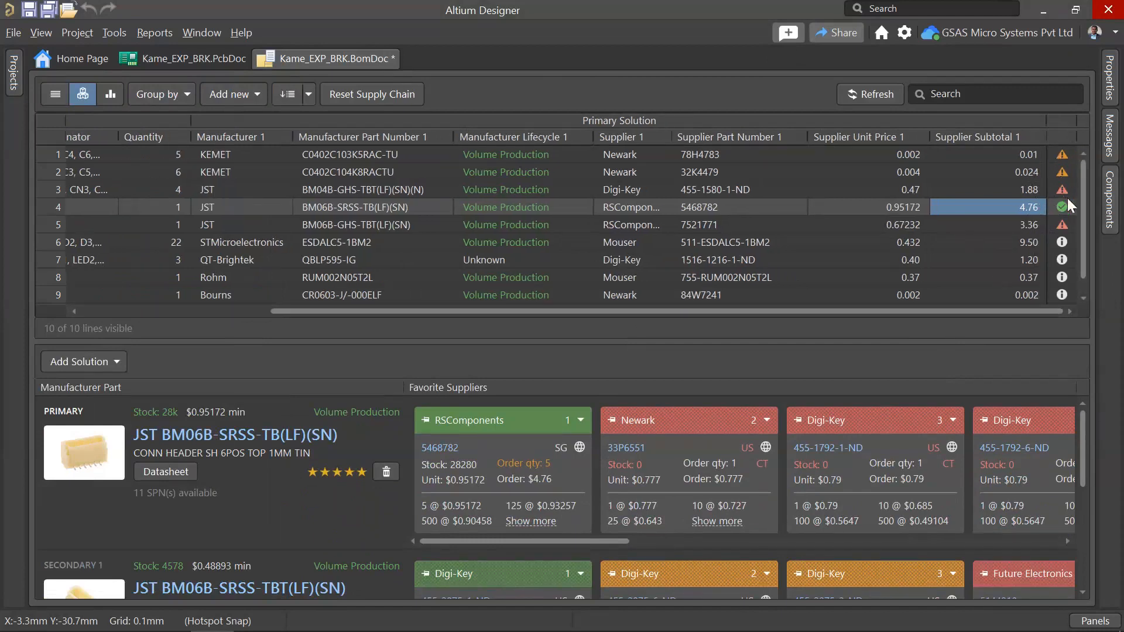
pyautogui.click(1113, 93)
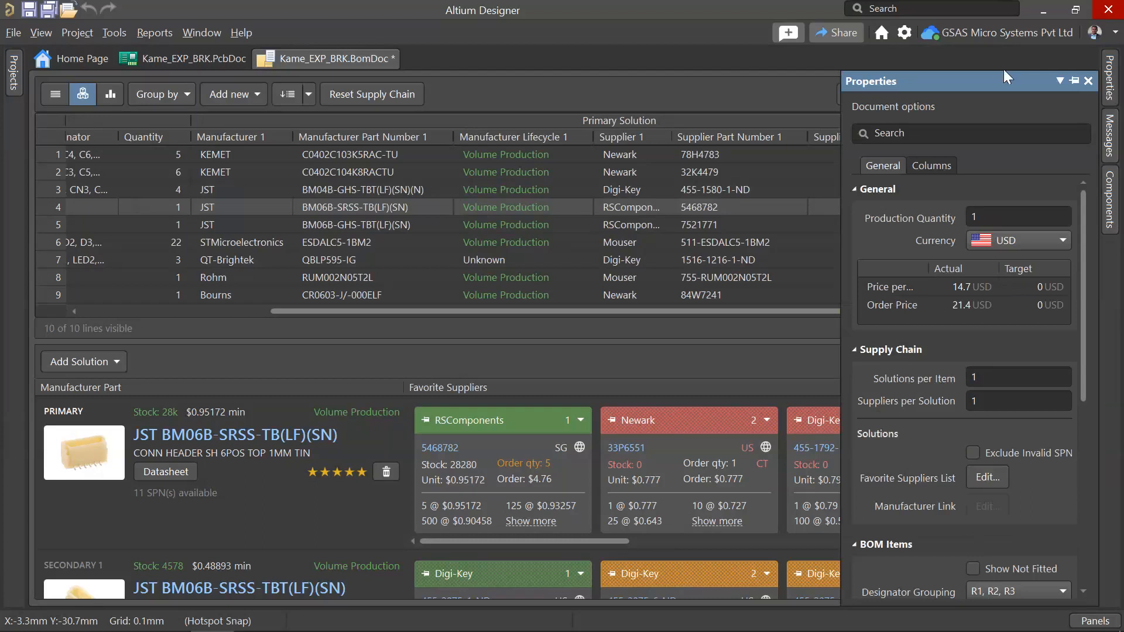
pyautogui.scroll(-5, 976, 305)
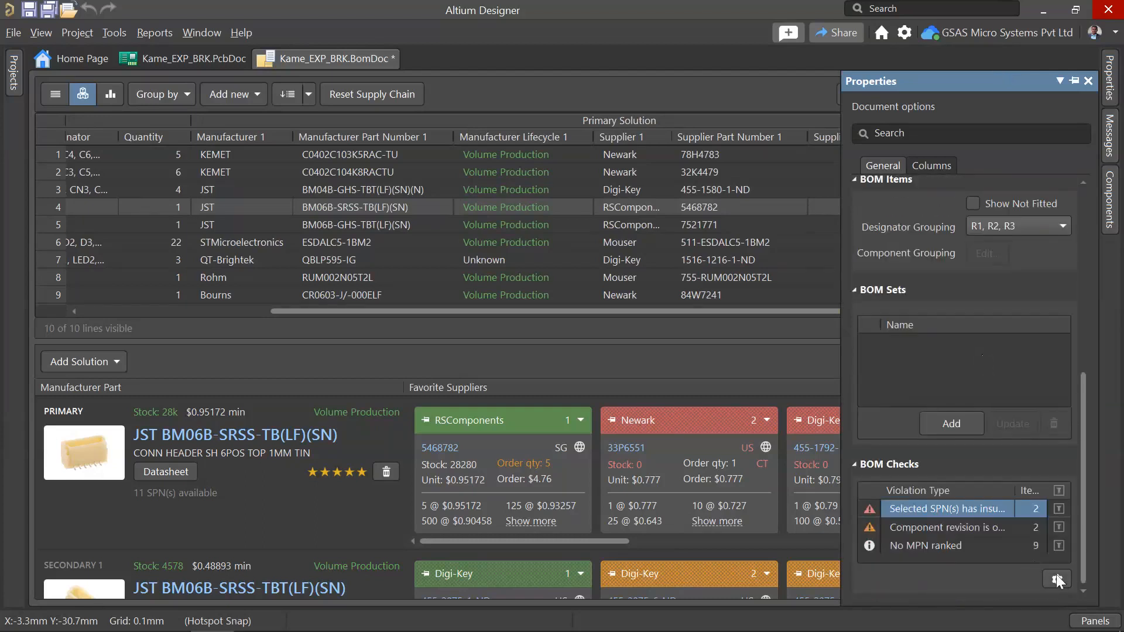
pyautogui.click(1057, 580)
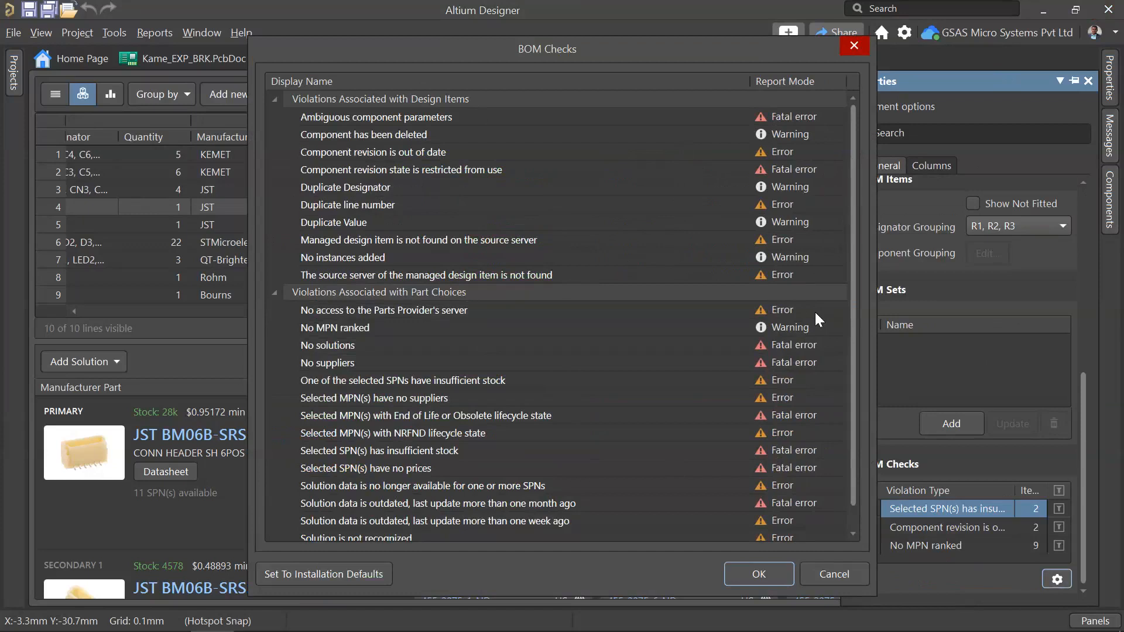
pyautogui.click(788, 311)
pyautogui.click(795, 307)
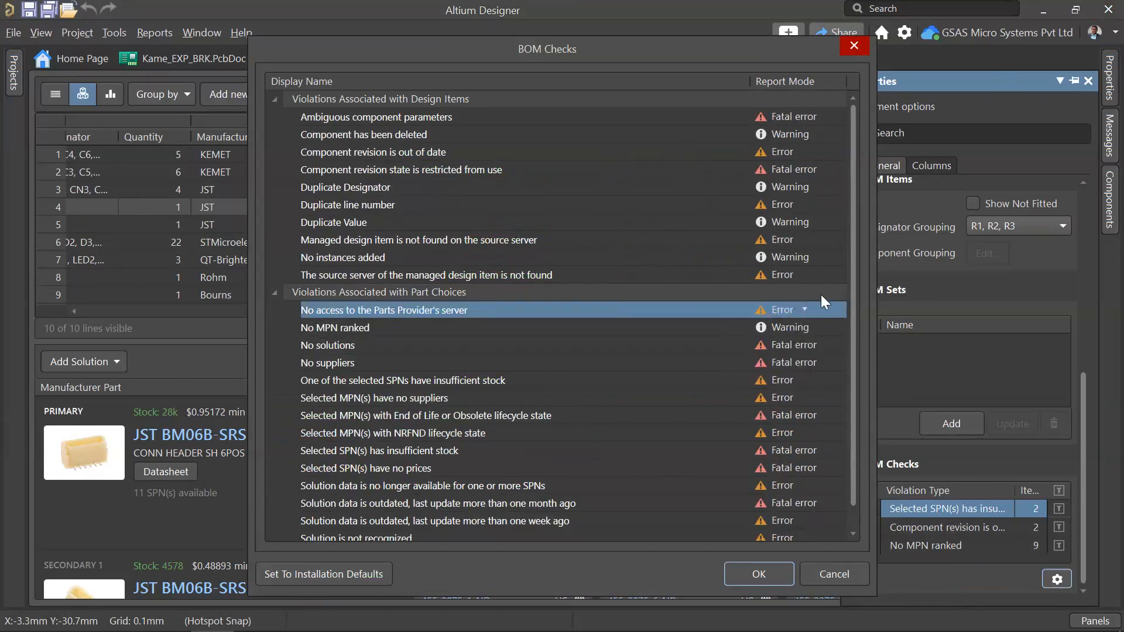
pyautogui.click(828, 575)
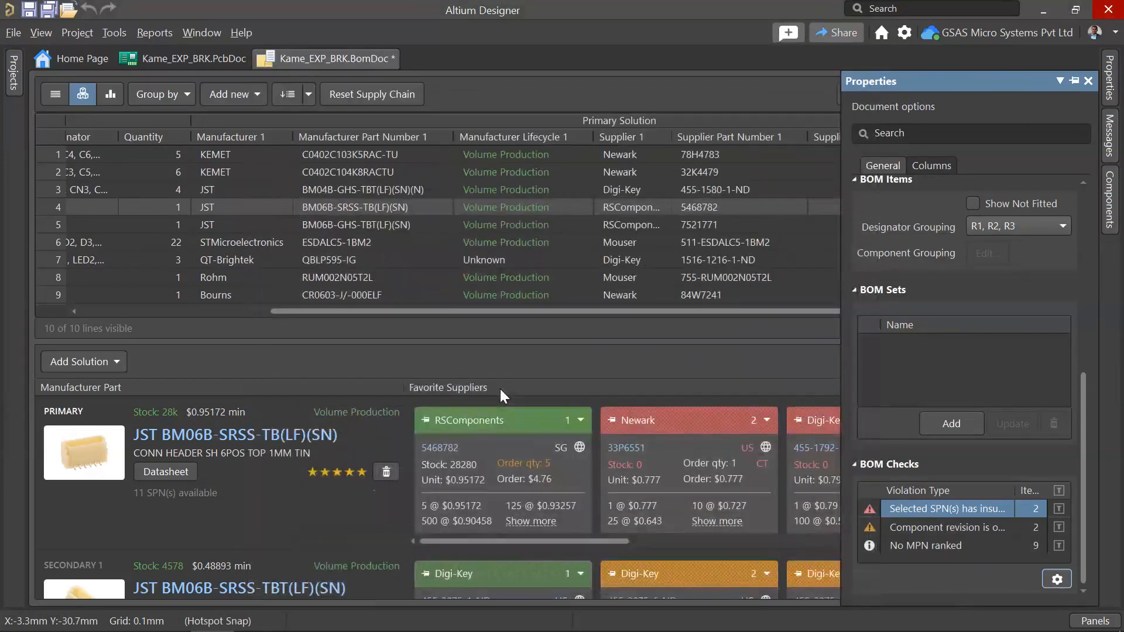
# Step: Examine the document's General, Supply Chain, BOM Items and BOM Sets options alongside the BOM table's item details and primary solution columns
pyautogui.moveTo(469, 341); pyautogui.dragTo(472, 469)
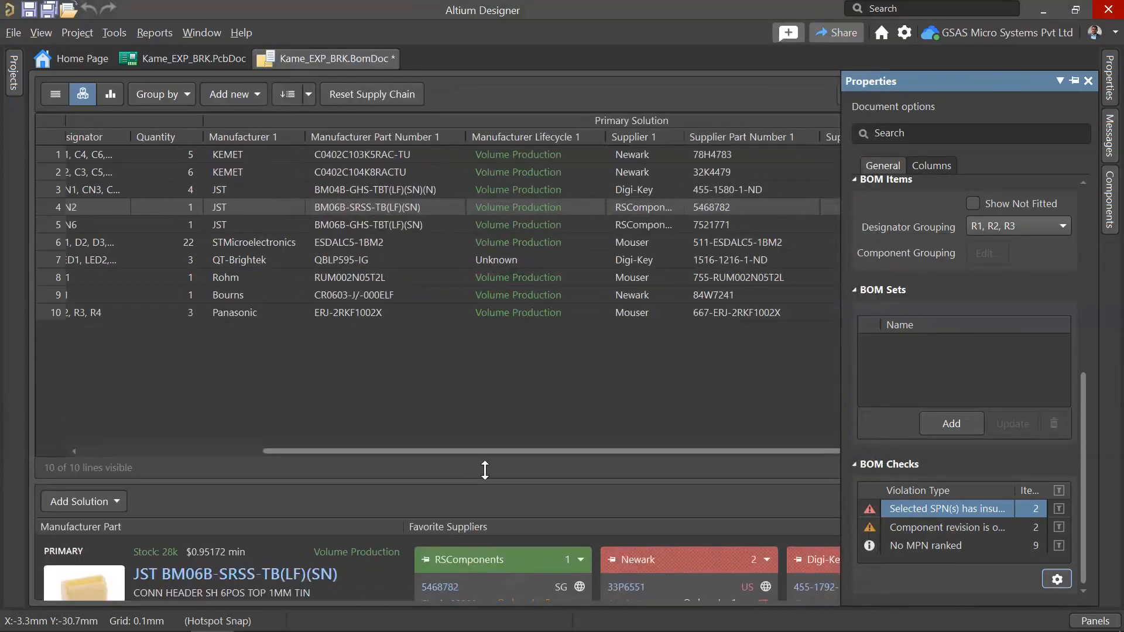
pyautogui.click(1109, 94)
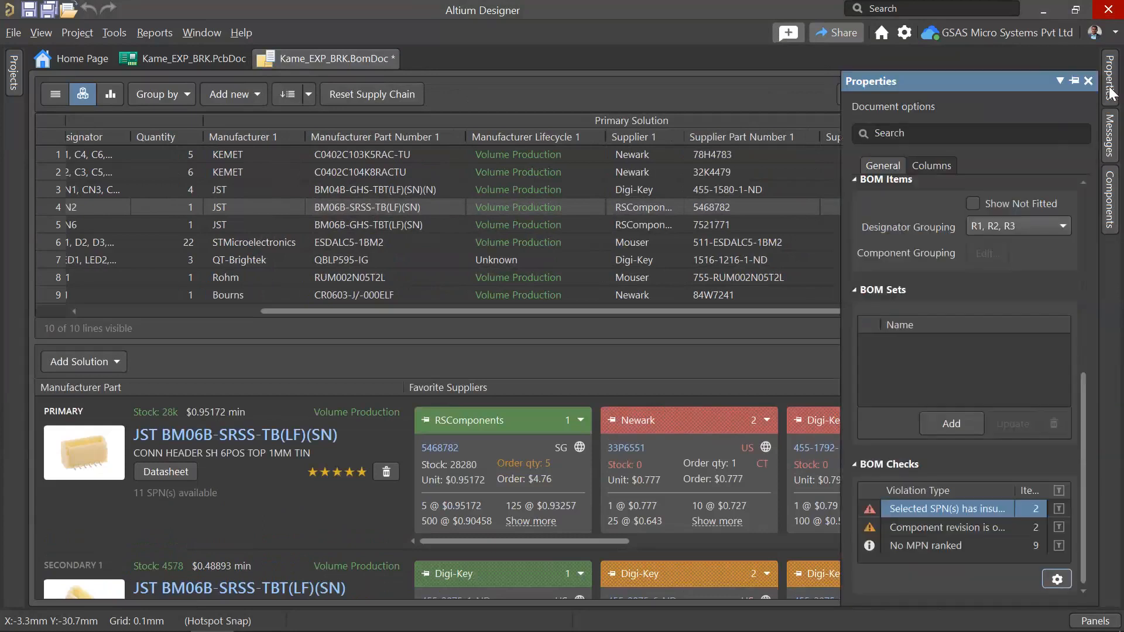
pyautogui.scroll(2, 950, 363)
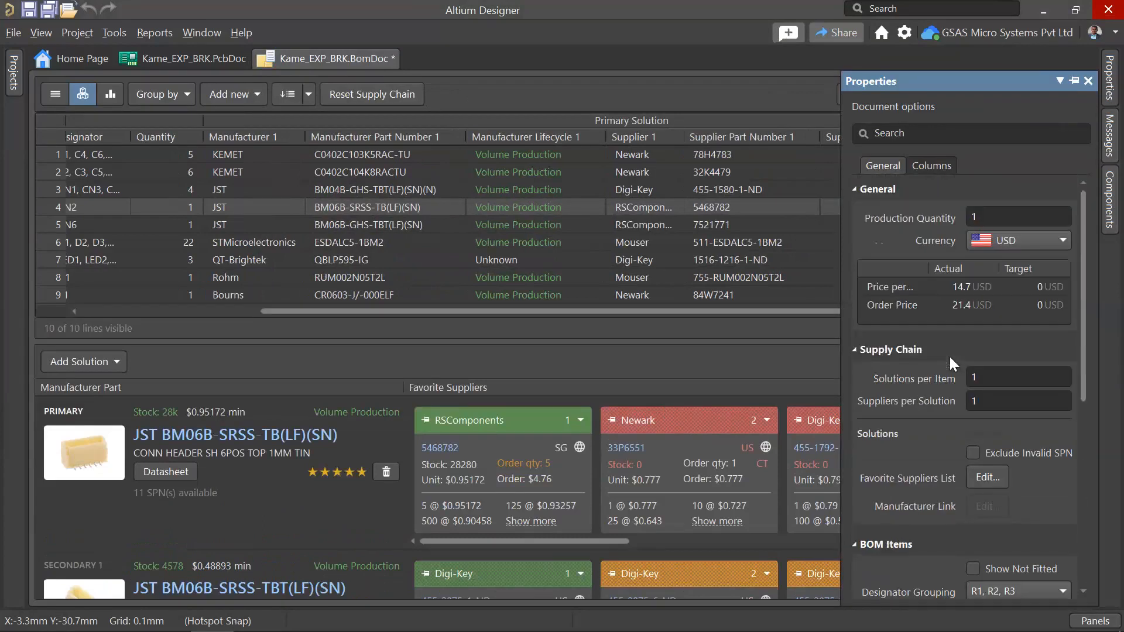
pyautogui.scroll(-3, 927, 379)
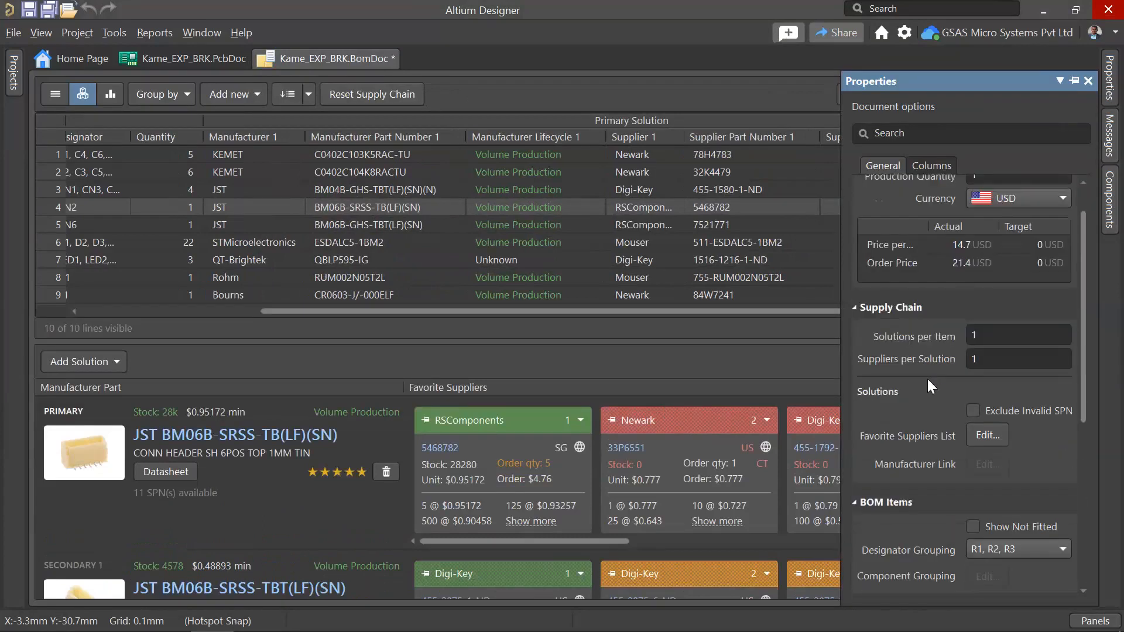
pyautogui.scroll(-4, 927, 378)
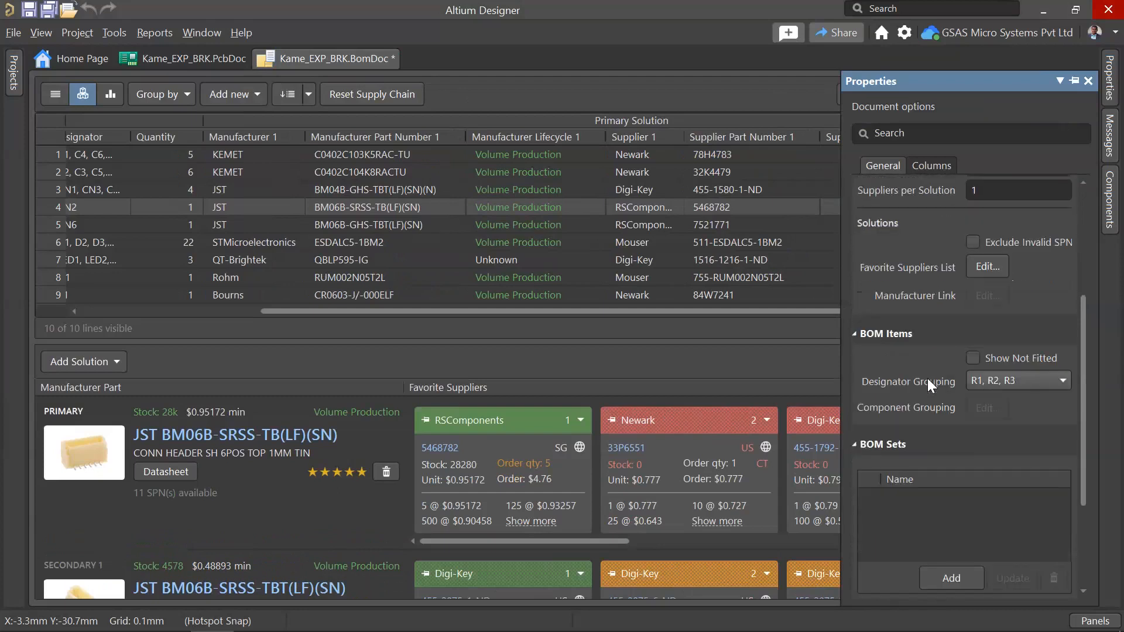
pyautogui.moveTo(656, 310); pyautogui.dragTo(775, 318)
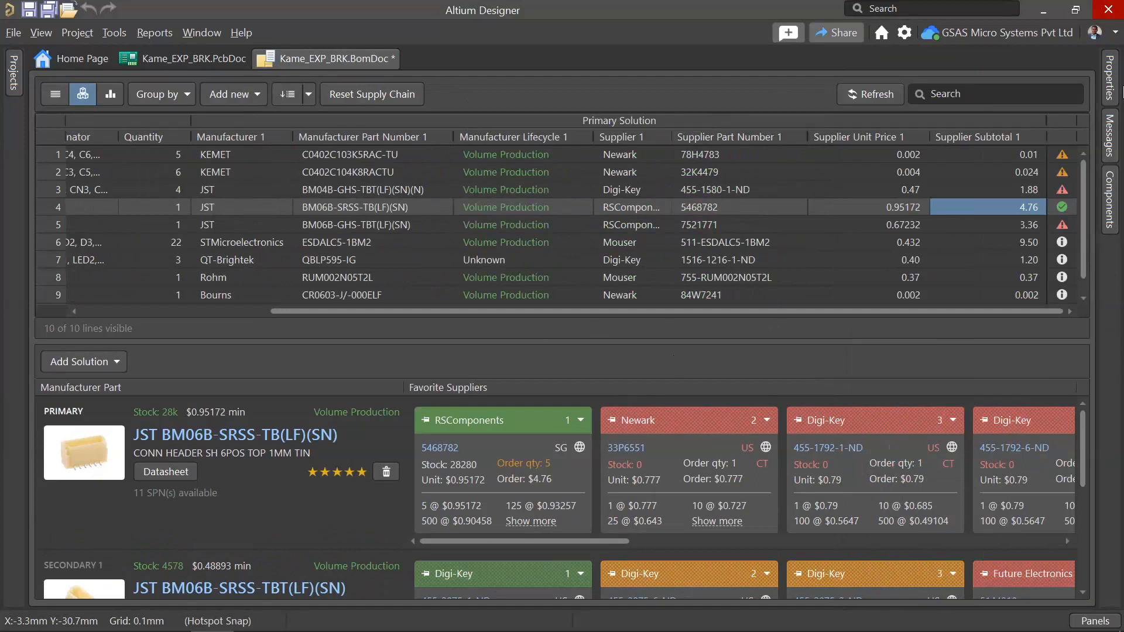
pyautogui.click(1110, 79)
pyautogui.moveTo(711, 311); pyautogui.dragTo(500, 340)
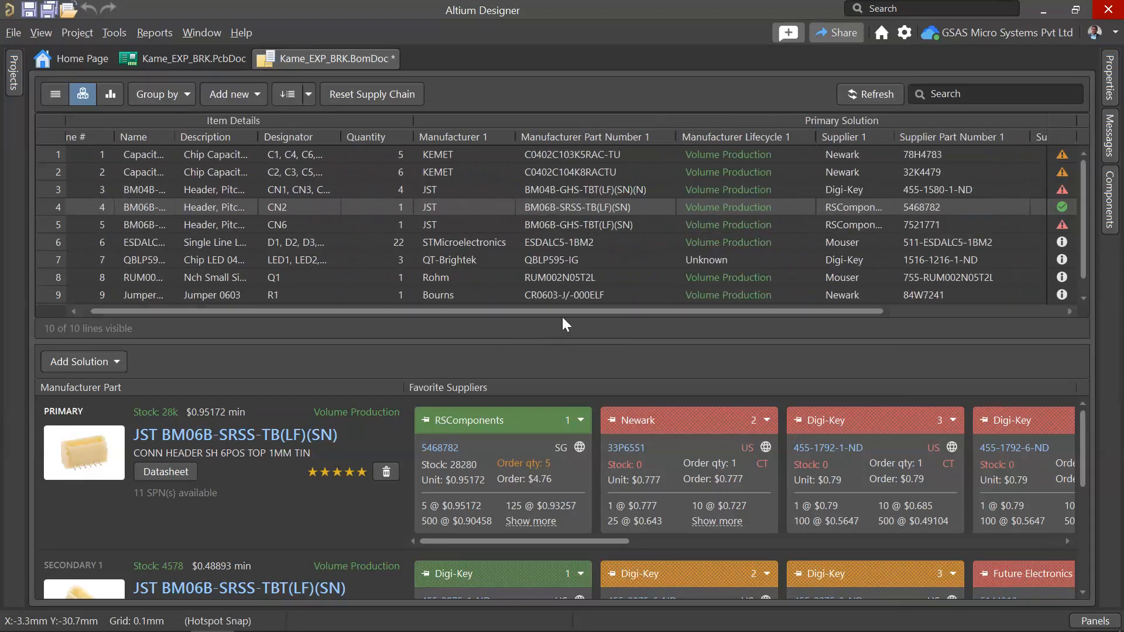
pyautogui.moveTo(562, 314); pyautogui.dragTo(717, 304)
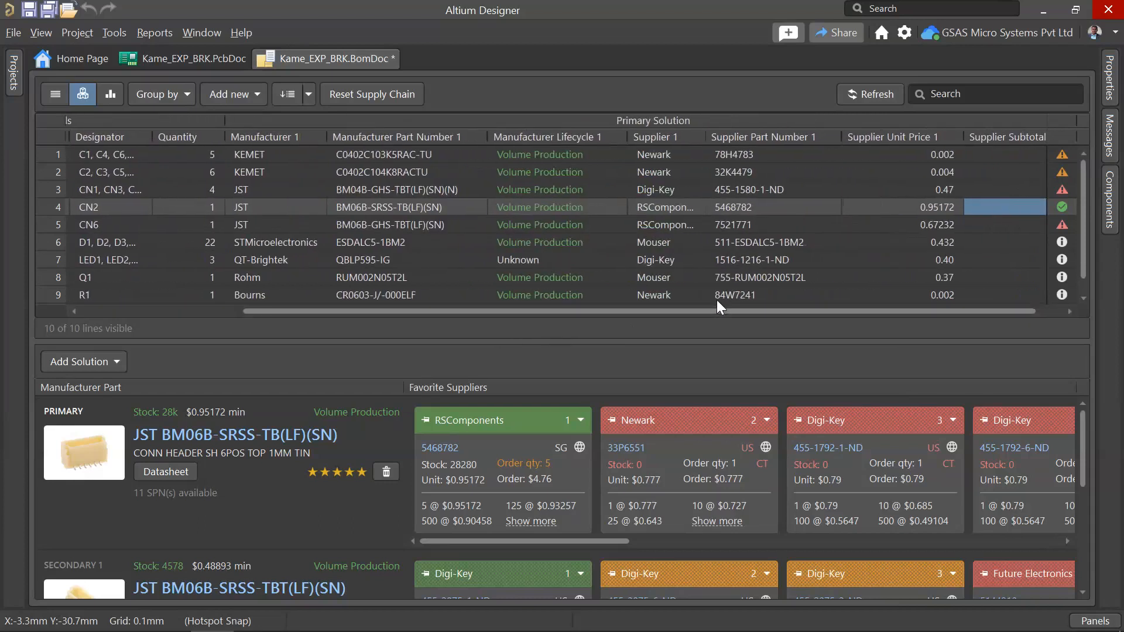
# Step: Add a BOM set for the current table layout and name it Default
pyautogui.click(1109, 93)
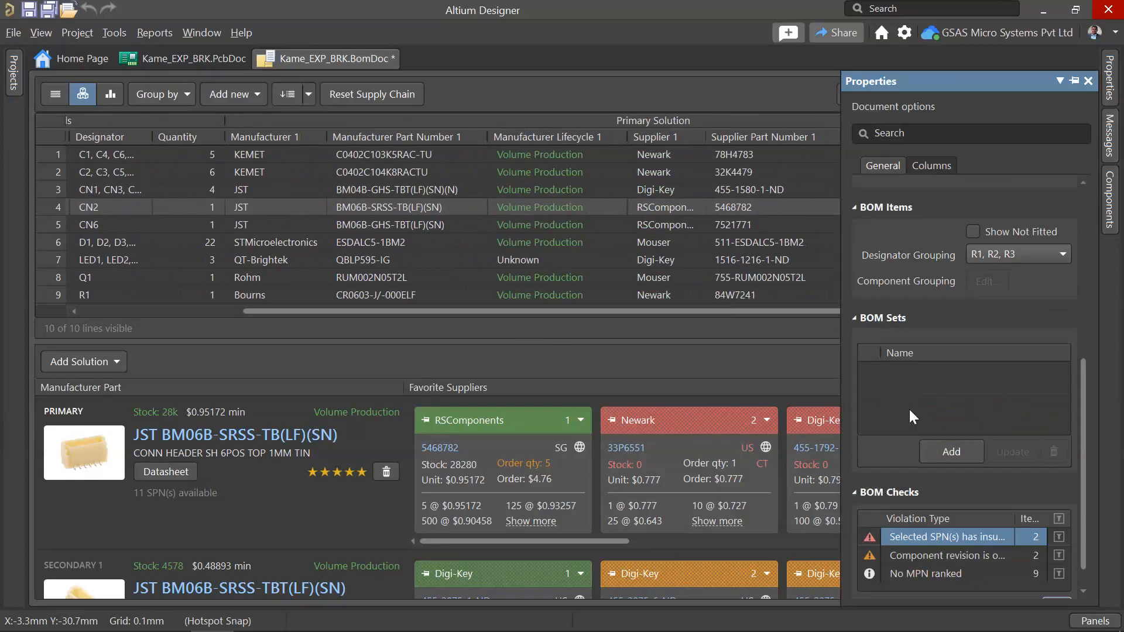
pyautogui.click(952, 453)
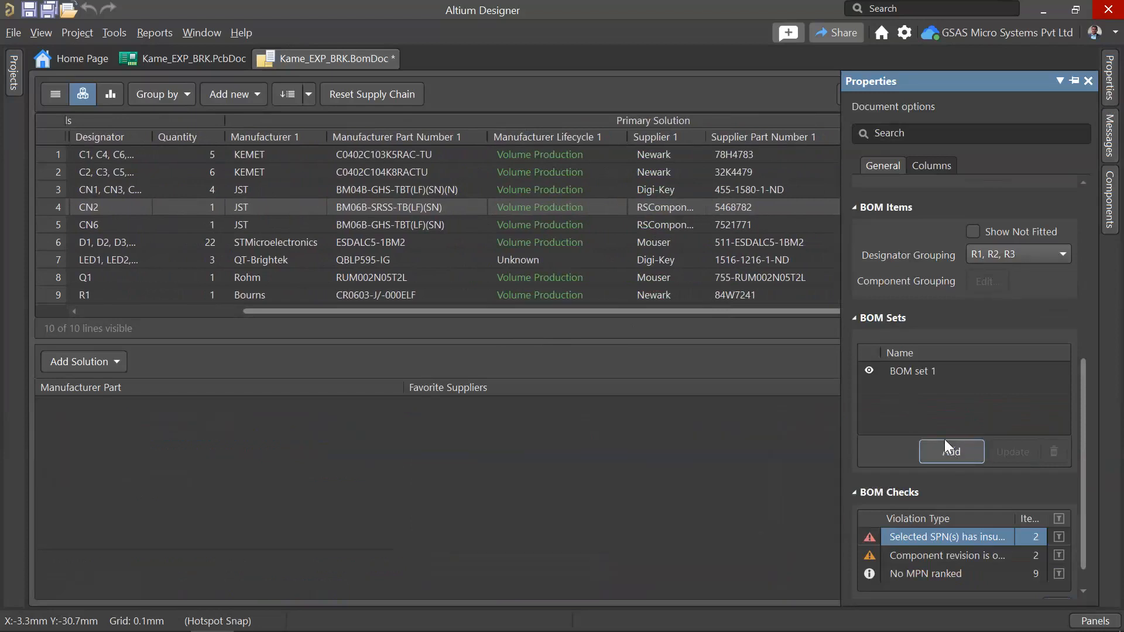
pyautogui.click(948, 369)
pyautogui.moveTo(948, 370); pyautogui.dragTo(896, 383)
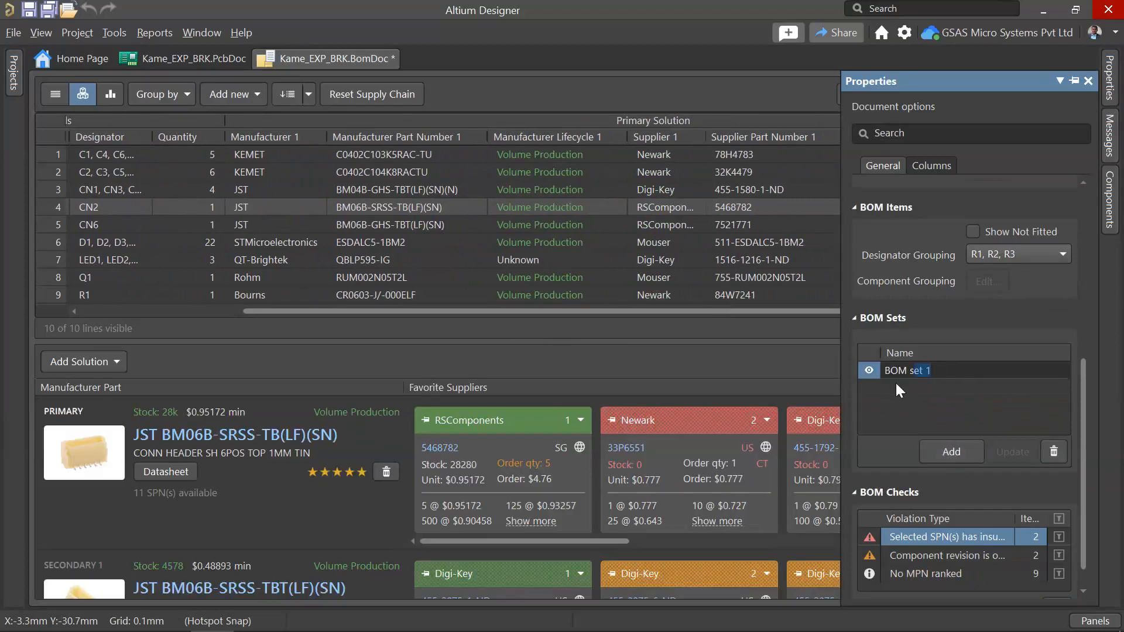
pyautogui.write('Default')
pyautogui.press('Return')
# Step: Review the shown and hidden columns available for the BOM table, from Line # to Voltage Rating
pyautogui.moveTo(717, 311); pyautogui.dragTo(754, 279)
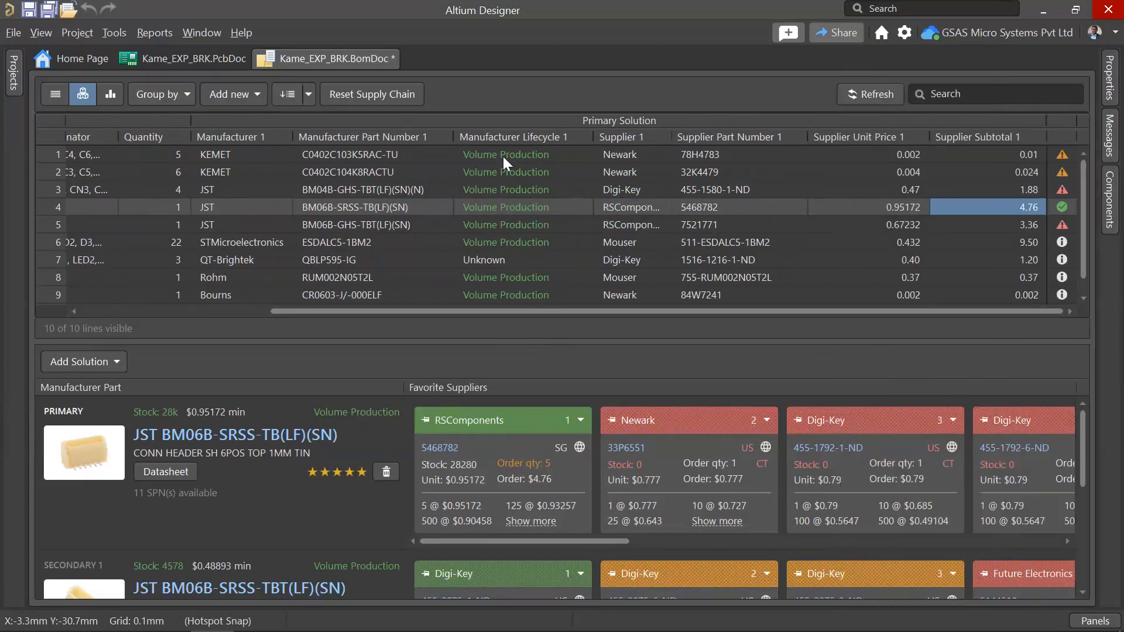
pyautogui.rightClick(458, 119)
pyautogui.click(358, 208)
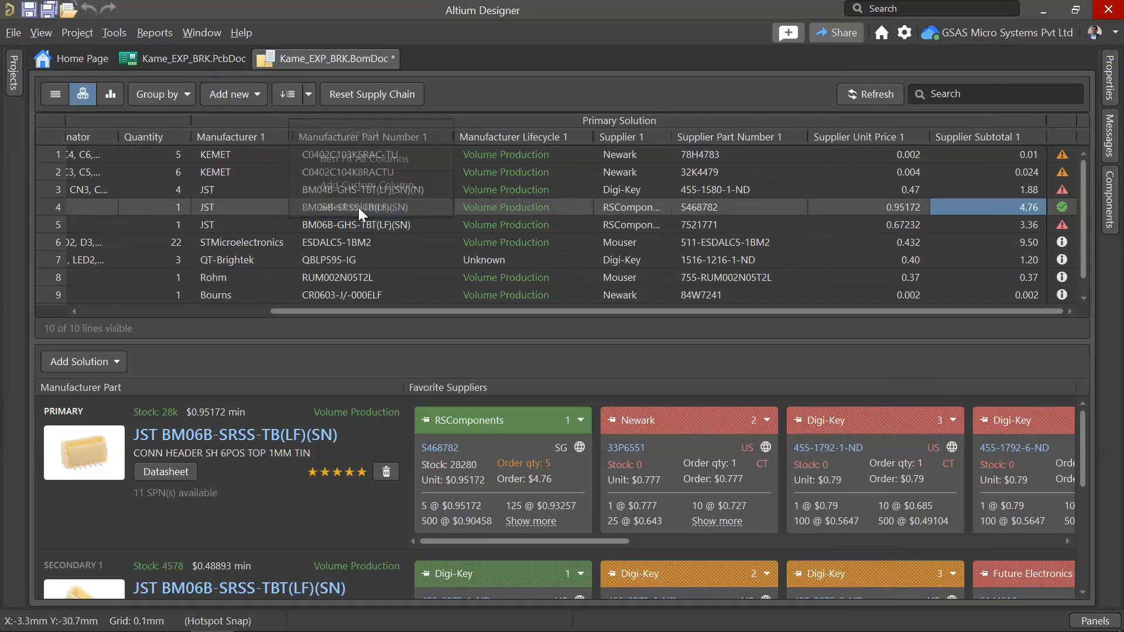
pyautogui.scroll(-6, 448, 329)
pyautogui.scroll(-10, 450, 335)
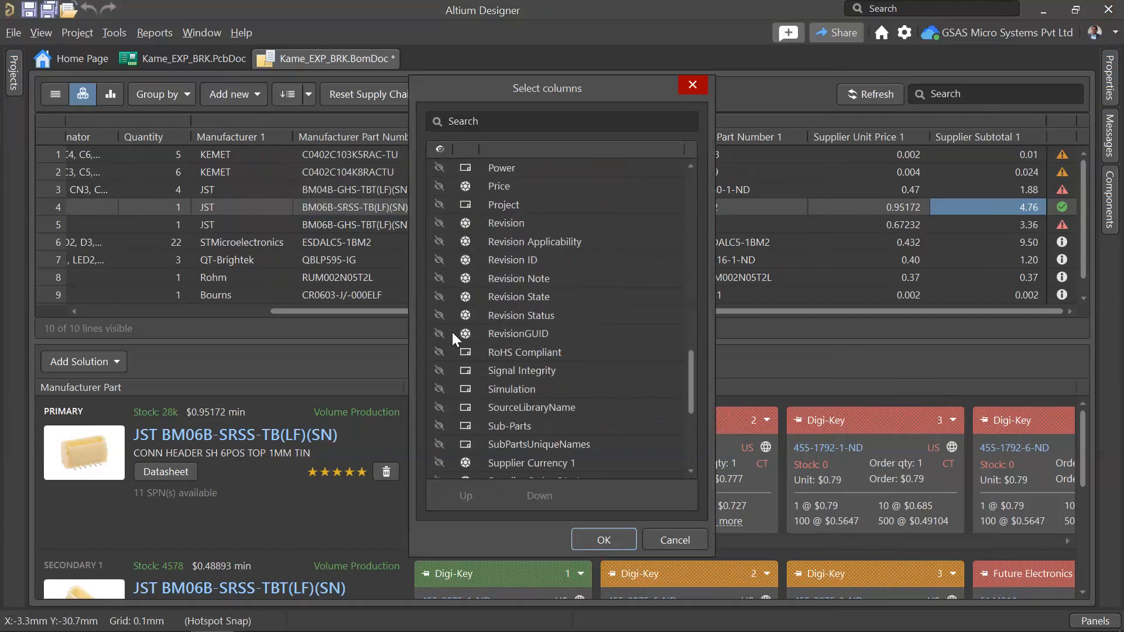
pyautogui.scroll(-4, 452, 332)
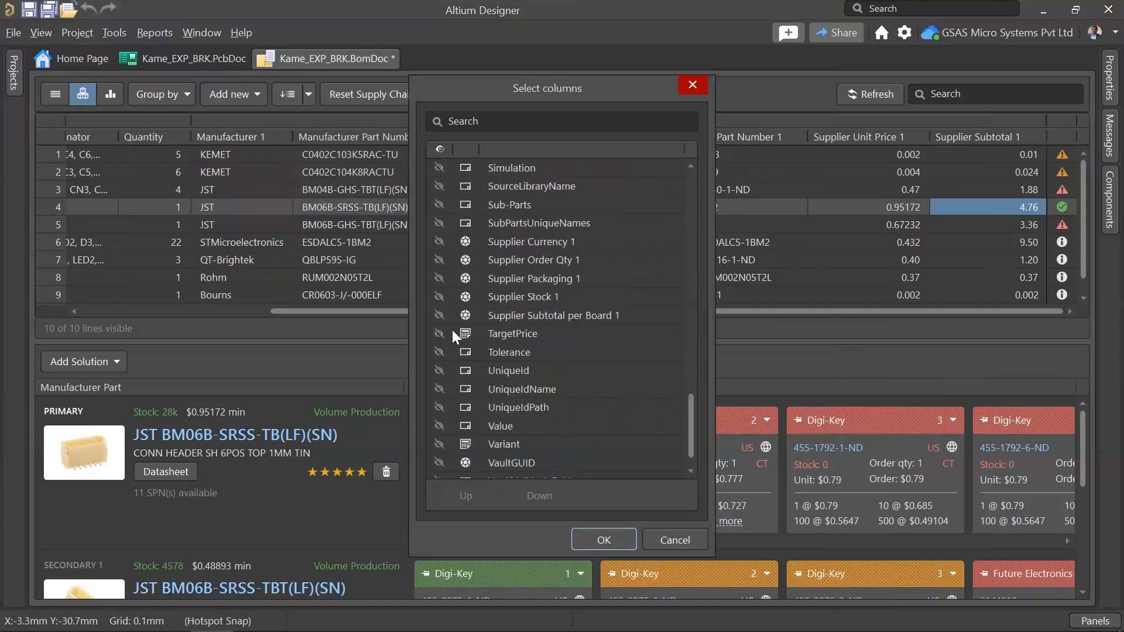
pyautogui.scroll(-1, 456, 269)
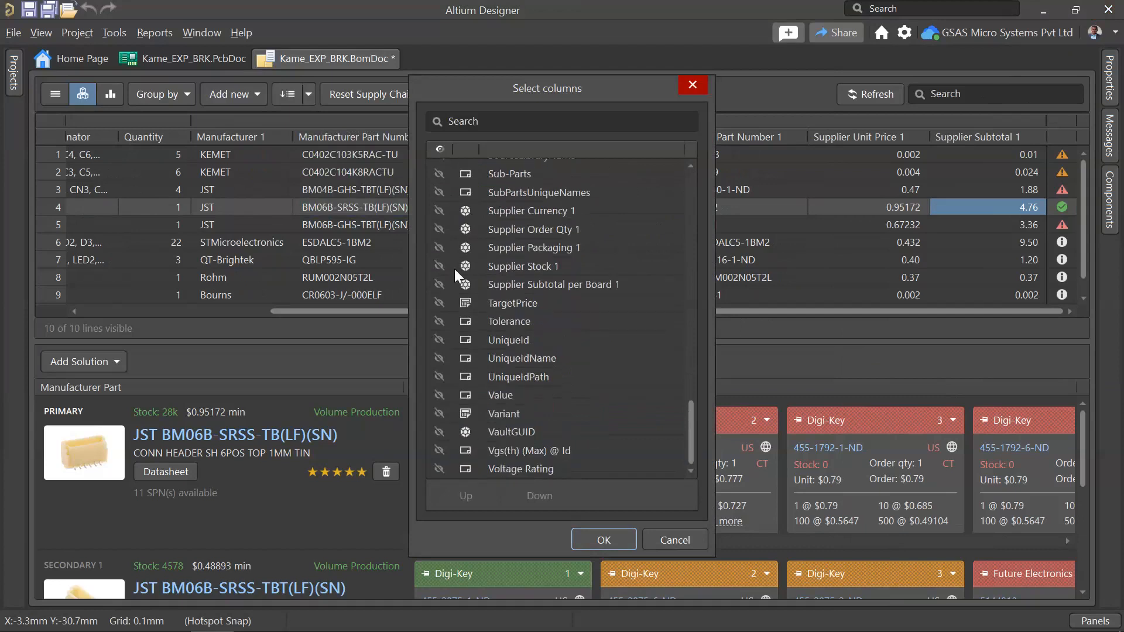
pyautogui.scroll(15, 446, 339)
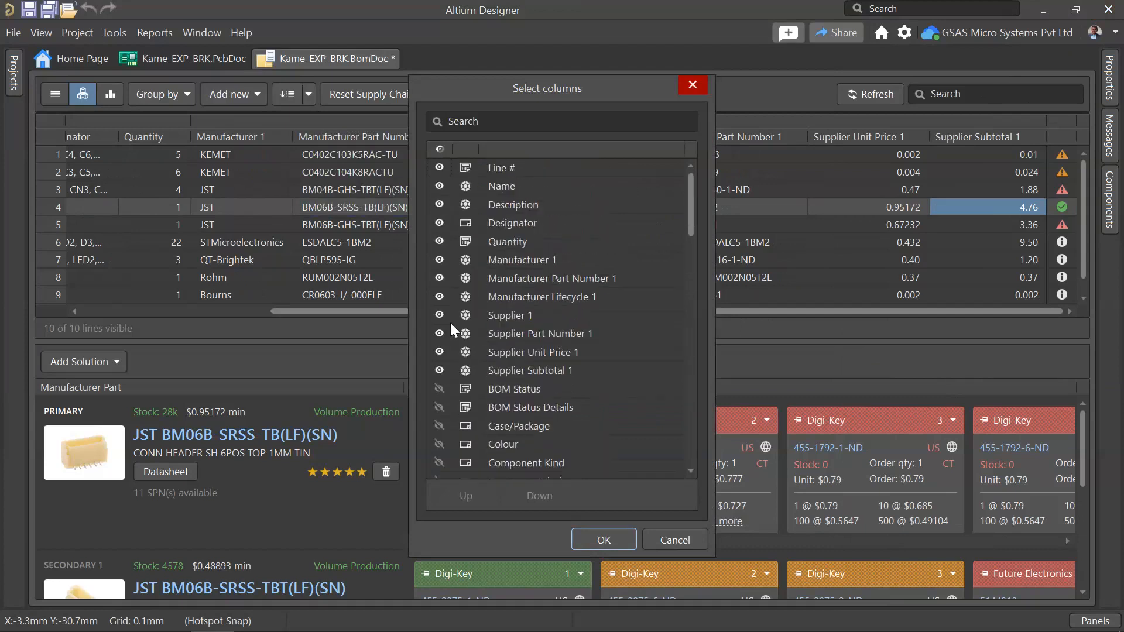
pyautogui.scroll(-8, 451, 322)
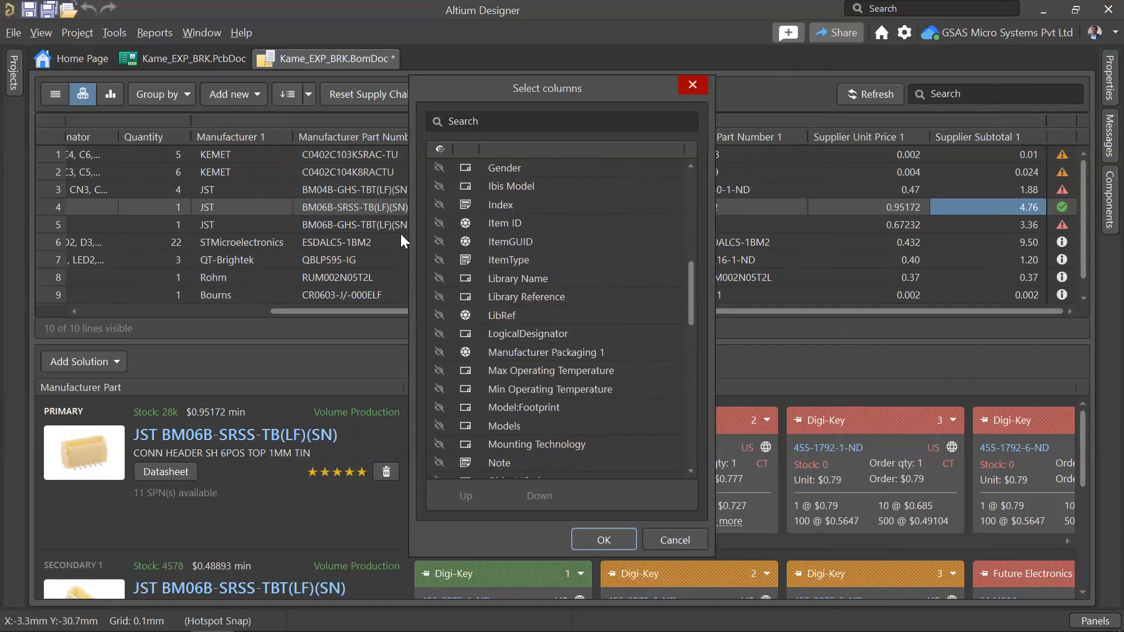
pyautogui.click(604, 539)
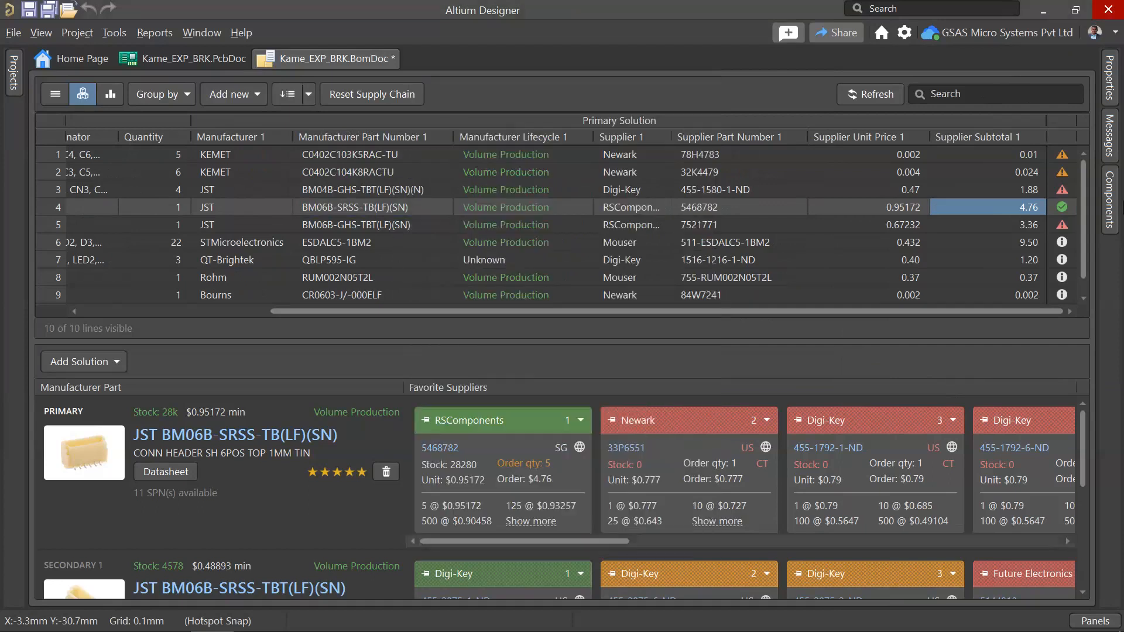
# Step: Add a second BOM set and name it Assembly
pyautogui.click(1108, 95)
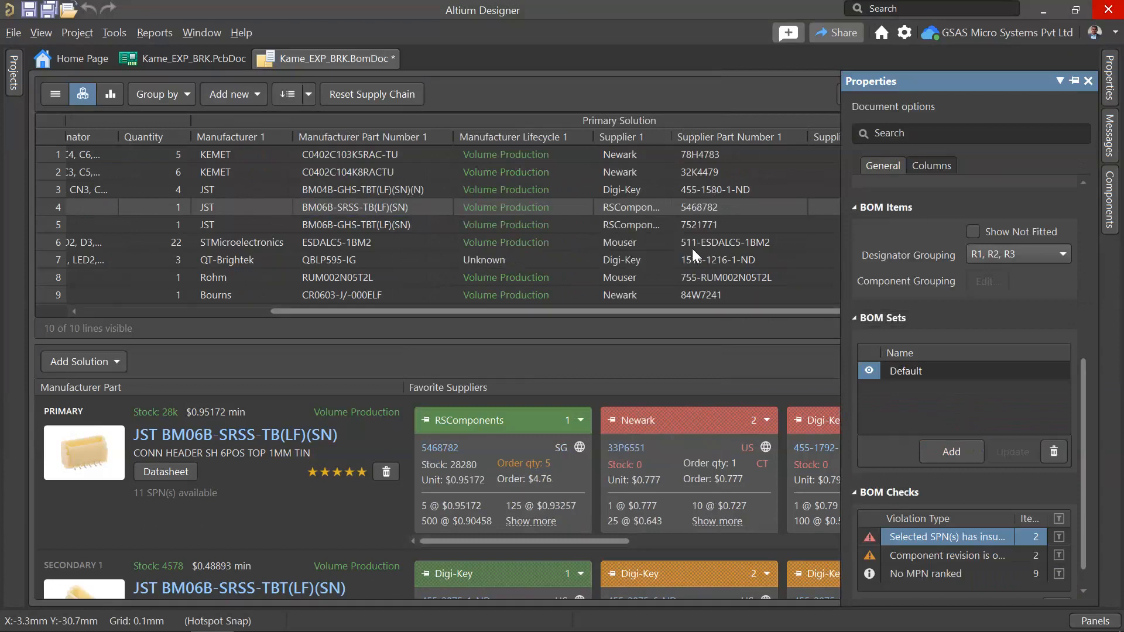
pyautogui.click(964, 447)
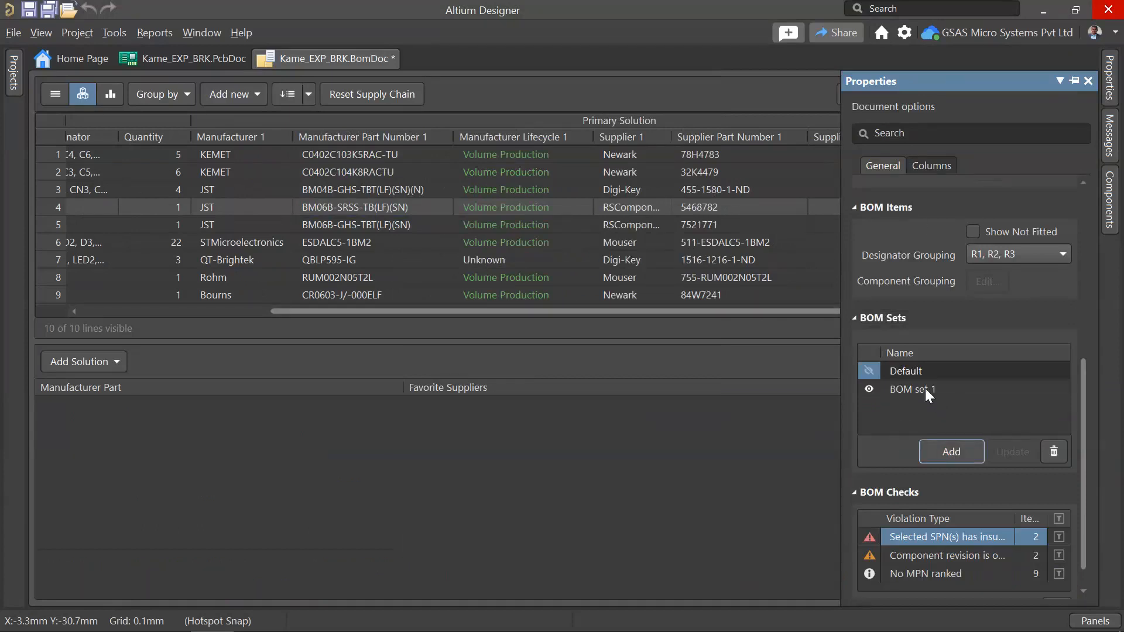
pyautogui.doubleClick(949, 390)
pyautogui.write('Assembly')
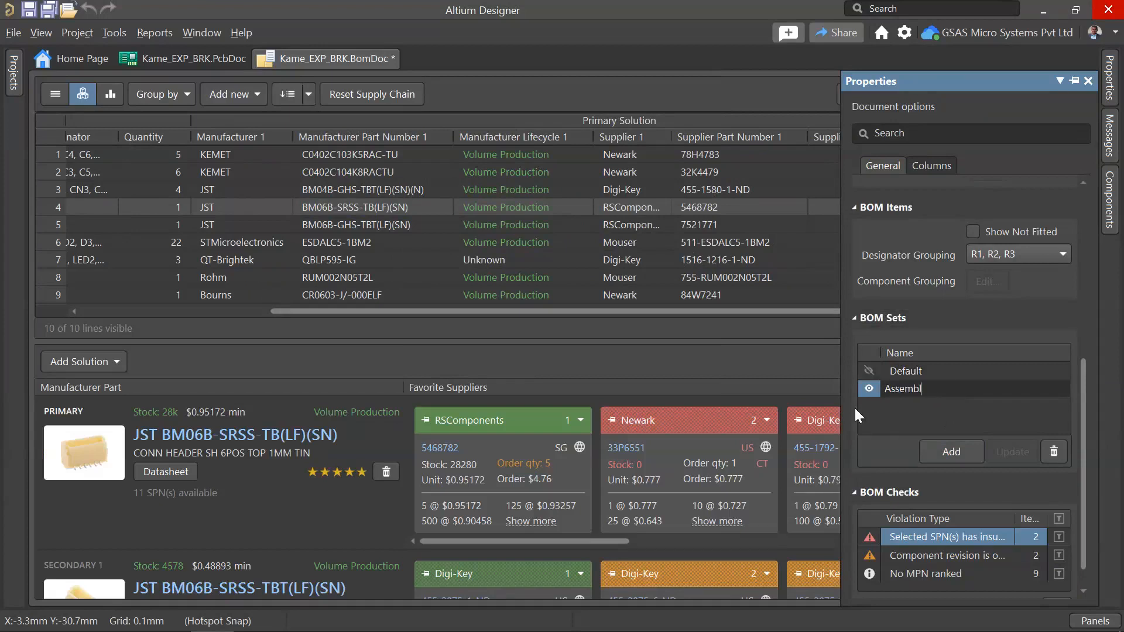
pyautogui.press('Return')
# Step: Hide the Supplier Part Number 1, Supplier Unit Price 1 and Supplier Subtotal 1 columns in the BOM table
pyautogui.rightClick(439, 142)
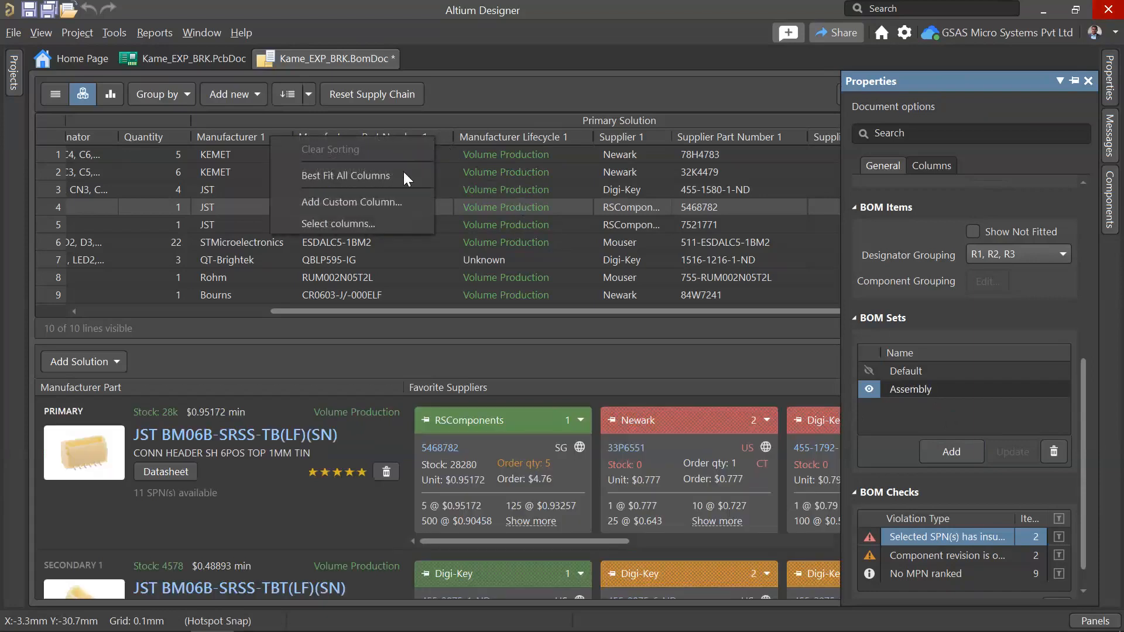
pyautogui.click(403, 174)
pyautogui.rightClick(430, 140)
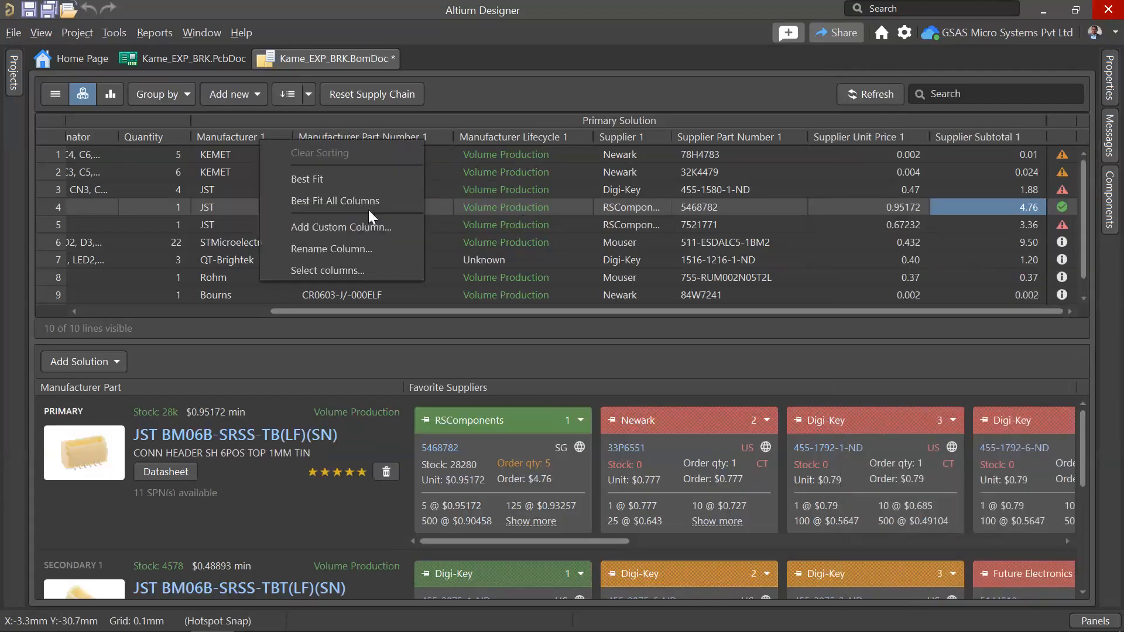
pyautogui.click(331, 265)
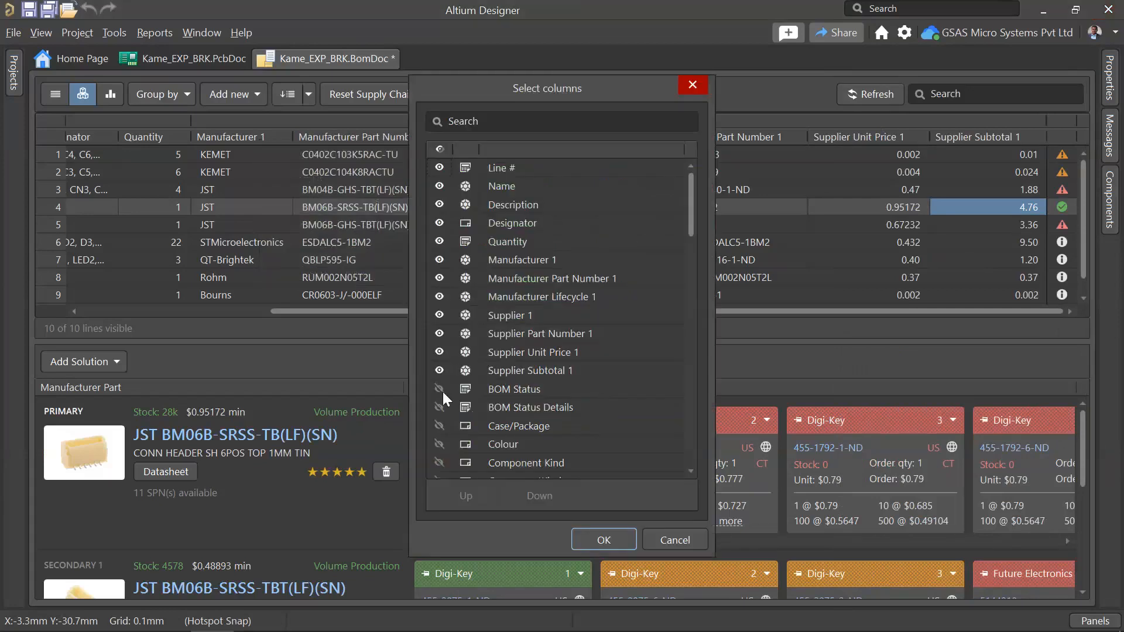
pyautogui.click(438, 334)
pyautogui.click(438, 352)
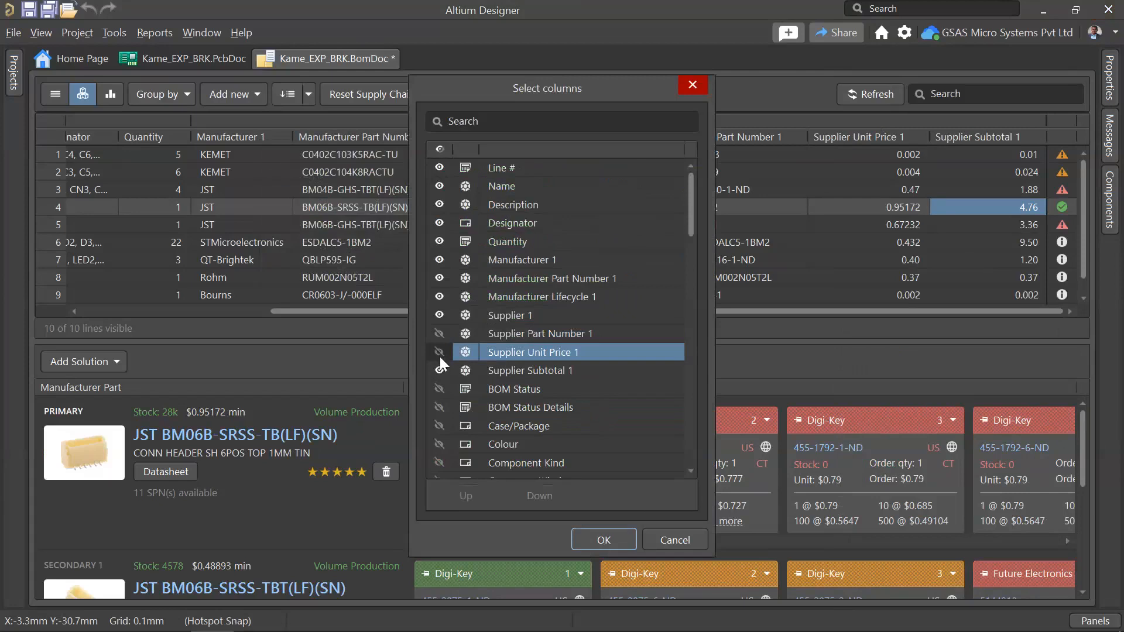
pyautogui.click(441, 370)
pyautogui.scroll(-4, 480, 375)
pyautogui.scroll(3, 480, 375)
pyautogui.click(607, 542)
# Step: Update the Assembly BOM set with the reduced column selection and enlarge the BOM table area
pyautogui.click(1108, 101)
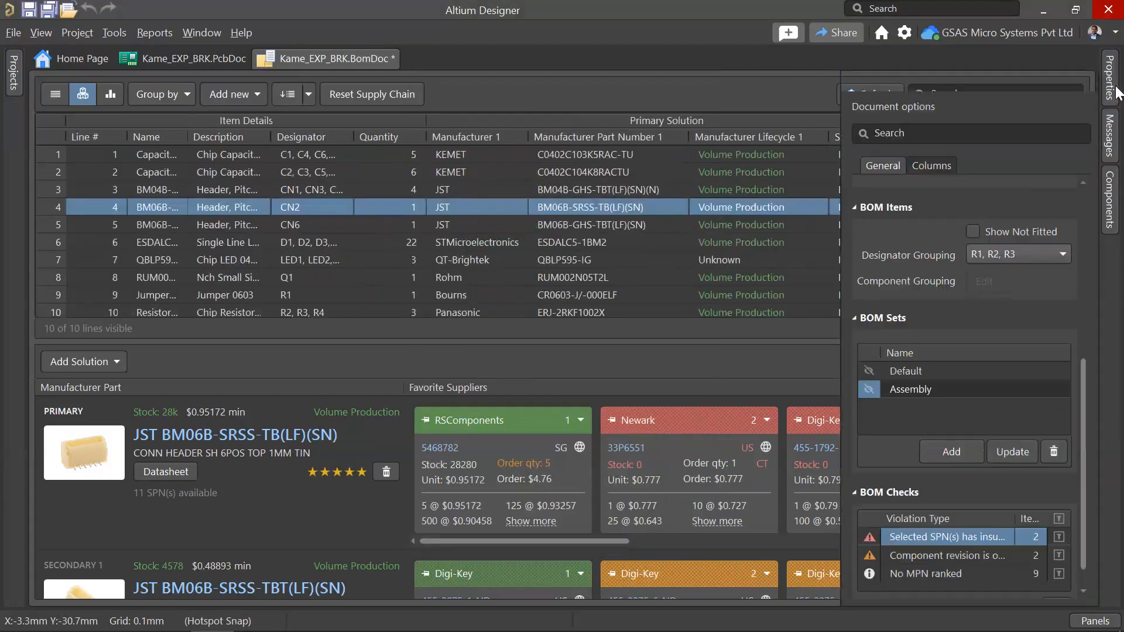
pyautogui.click(1024, 458)
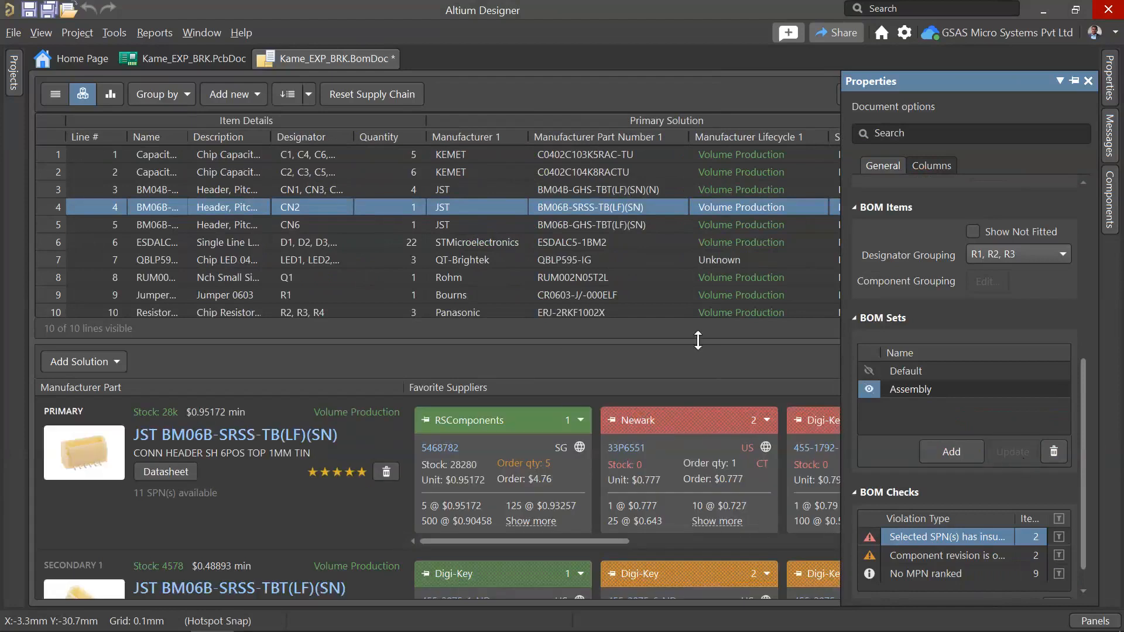
pyautogui.moveTo(648, 344); pyautogui.dragTo(680, 470)
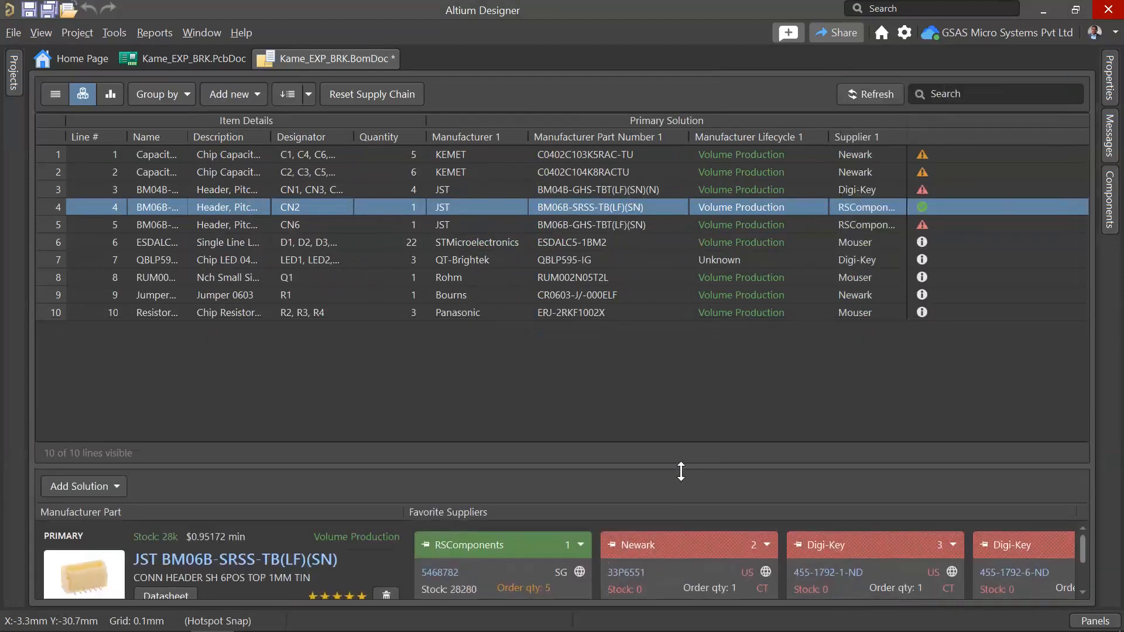
# Step: Switch the BOM table back to the Default BOM set and review its supplier part number, unit price and subtotal columns
pyautogui.click(1110, 79)
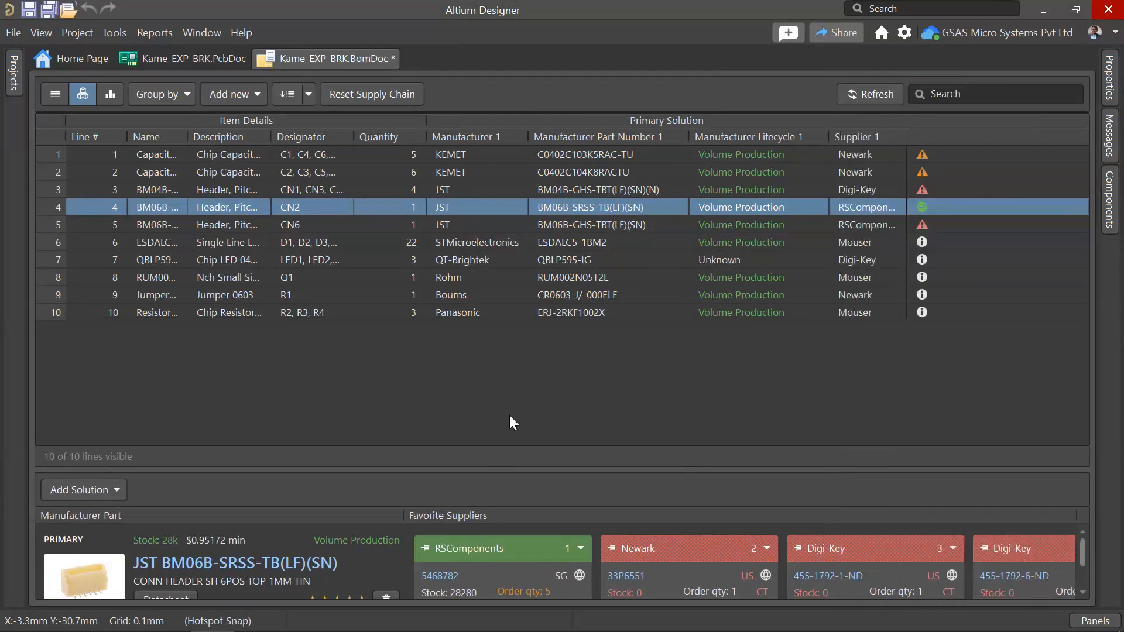
pyautogui.click(1116, 100)
pyautogui.click(1113, 83)
pyautogui.scroll(-1, 968, 464)
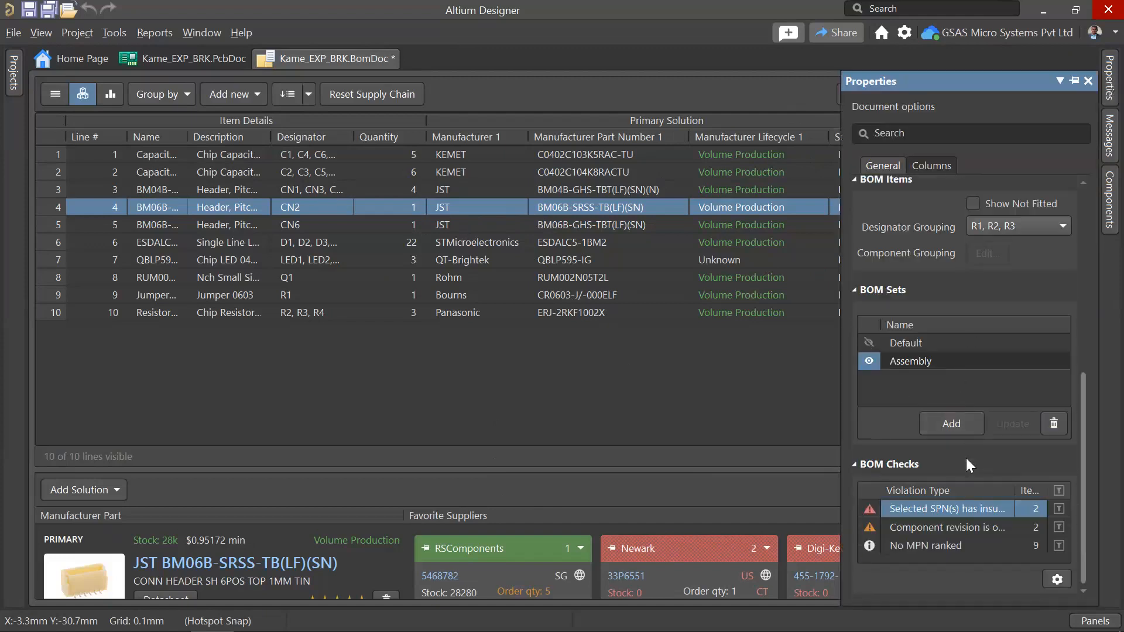
pyautogui.click(870, 344)
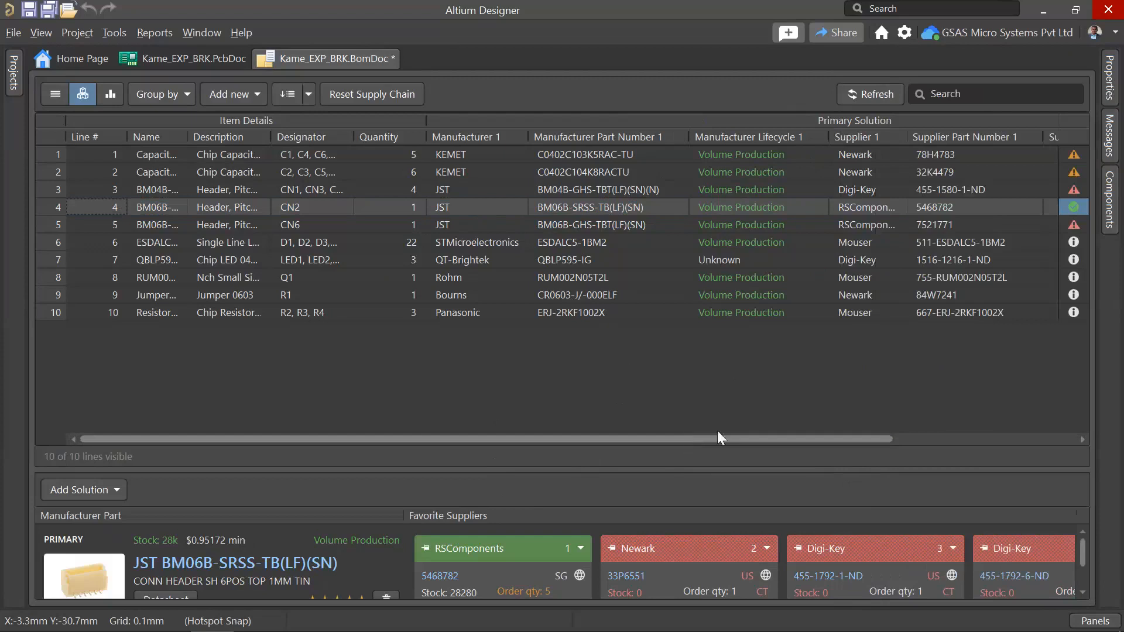
pyautogui.moveTo(720, 438); pyautogui.dragTo(887, 335)
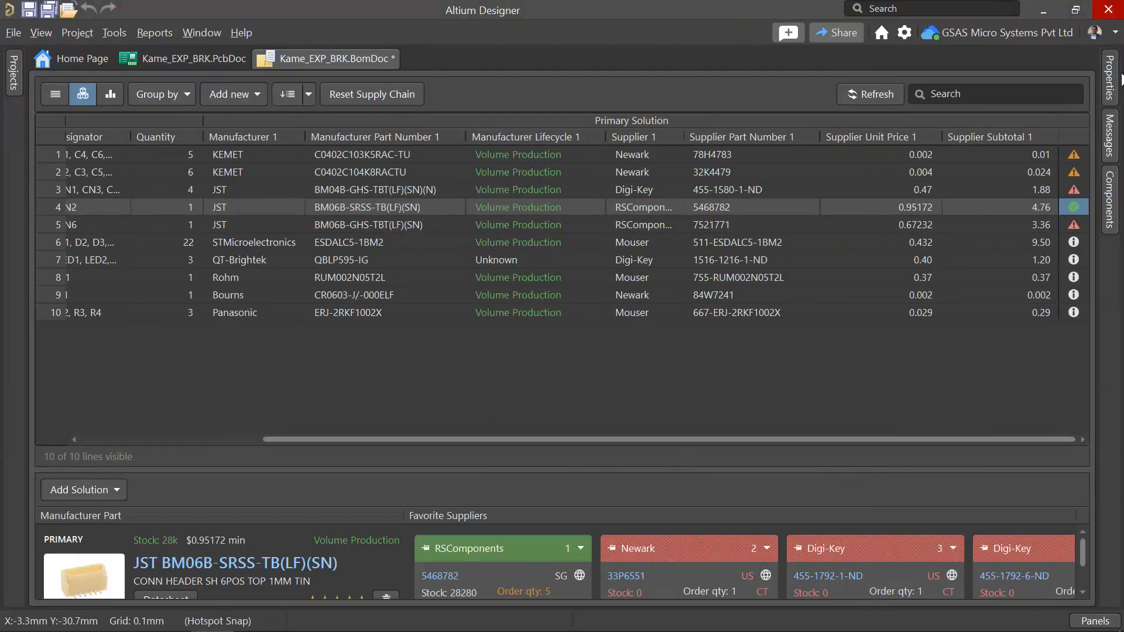
# Step: Review the column sources and the list of shown and hidden columns available for the Default BOM set
pyautogui.click(1112, 82)
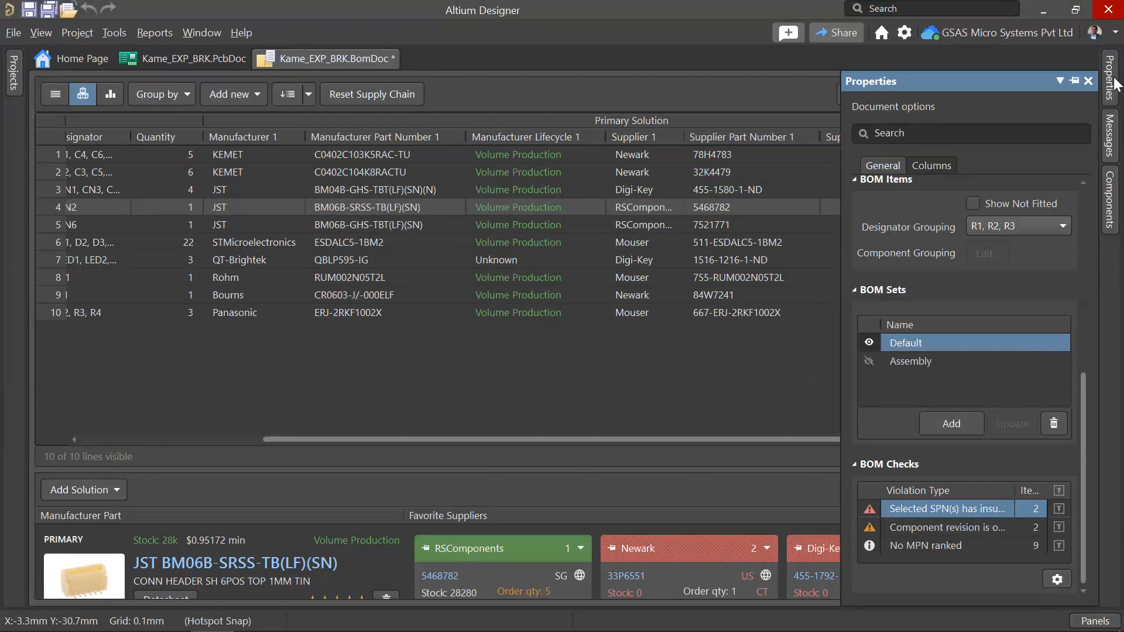
pyautogui.click(943, 166)
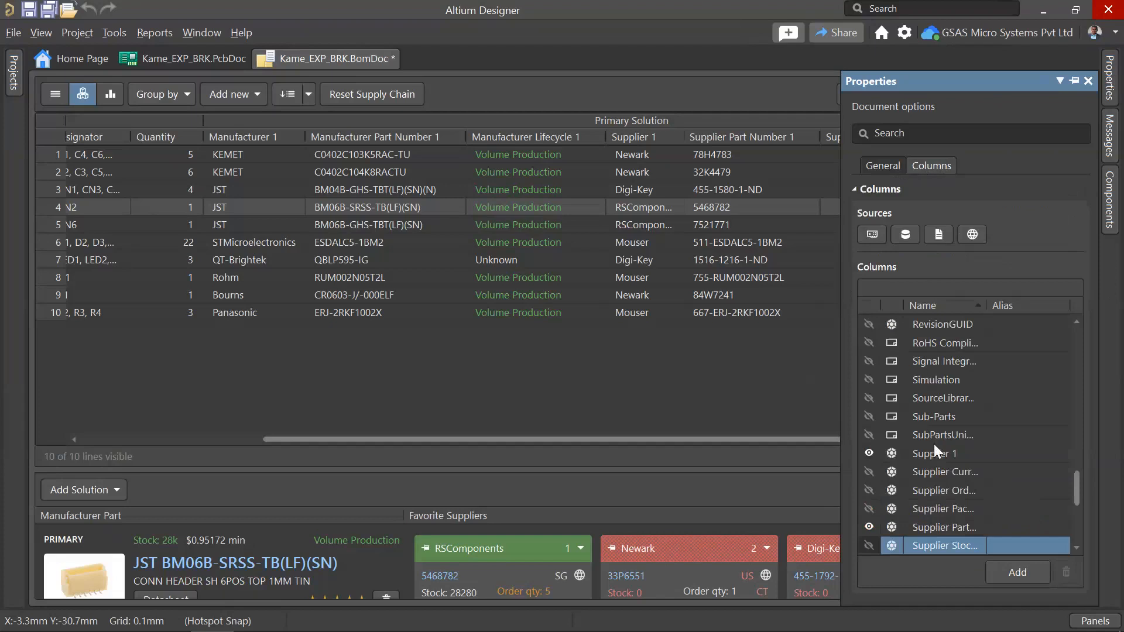
pyautogui.scroll(15, 934, 443)
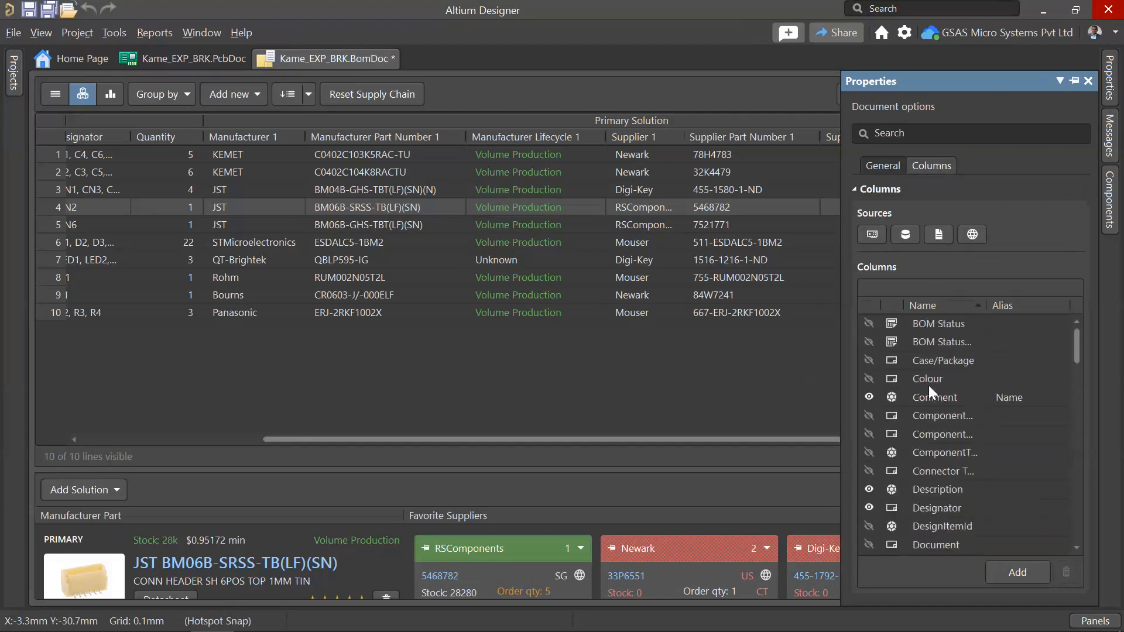
pyautogui.scroll(-8, 918, 361)
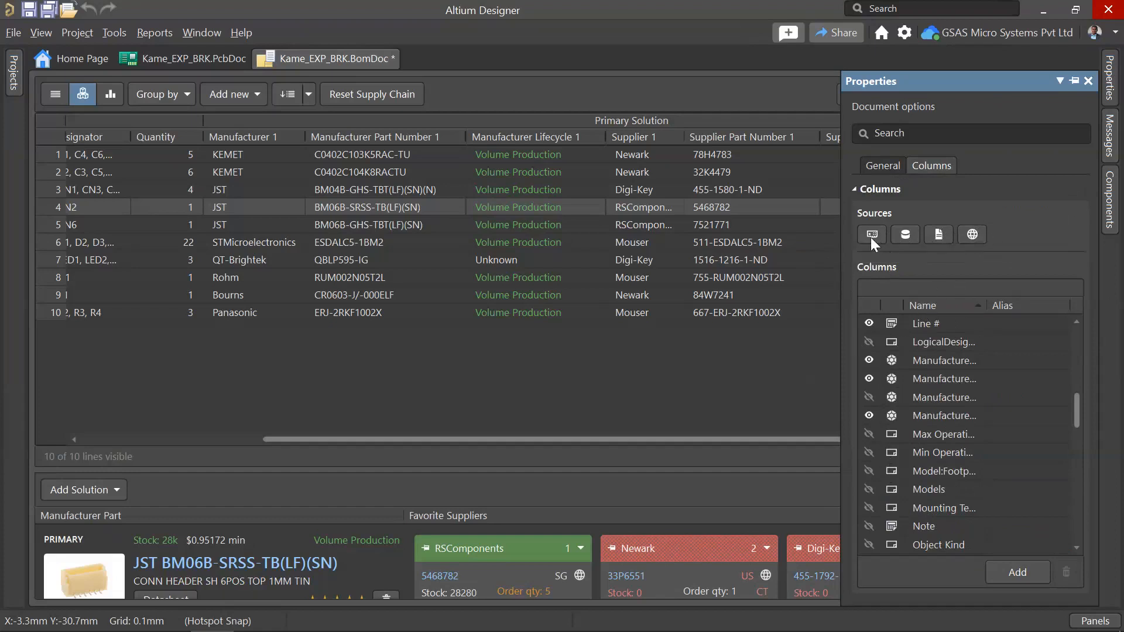
pyautogui.scroll(-6, 943, 452)
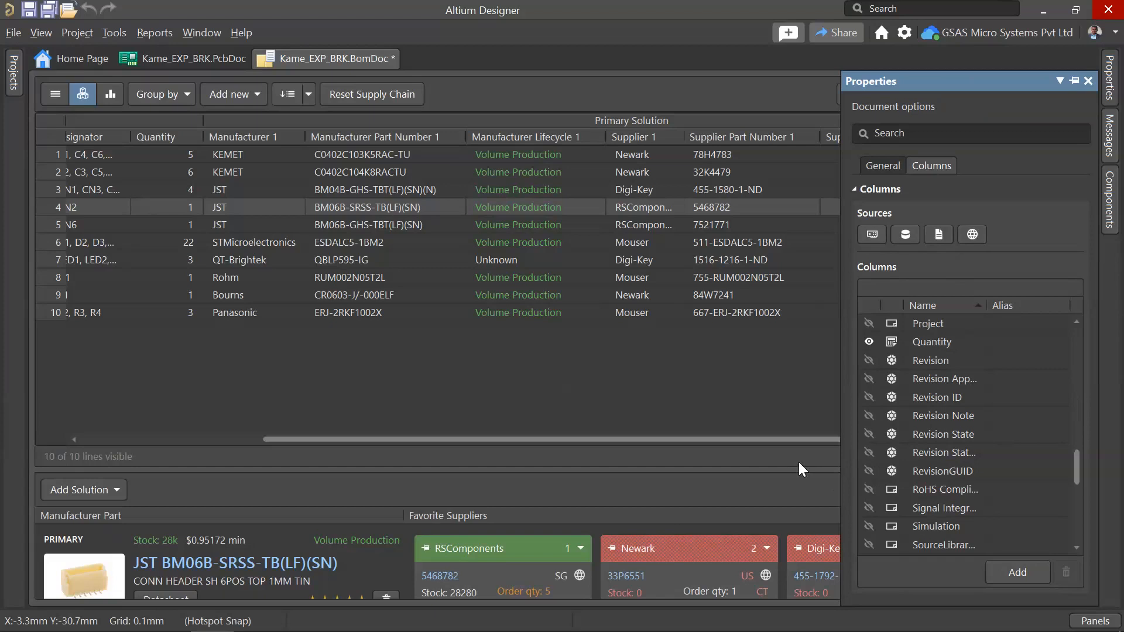
pyautogui.click(660, 393)
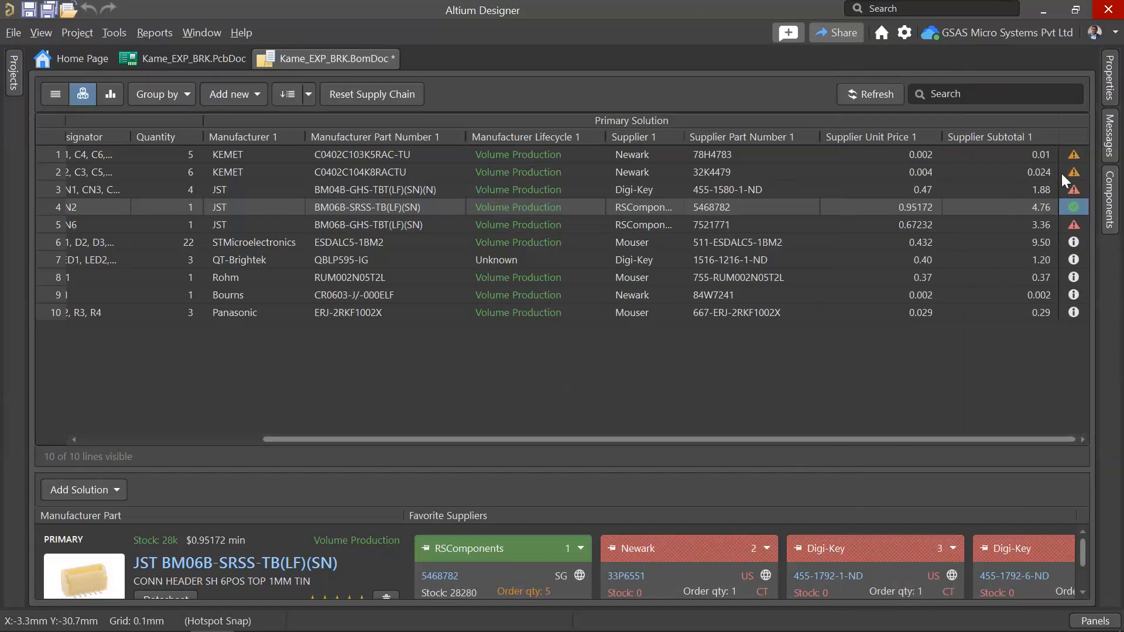
# Step: Select the C0402C103K5RAC-TU capacitor line, enlarge the solutions area and check the line's BOM status
pyautogui.click(716, 157)
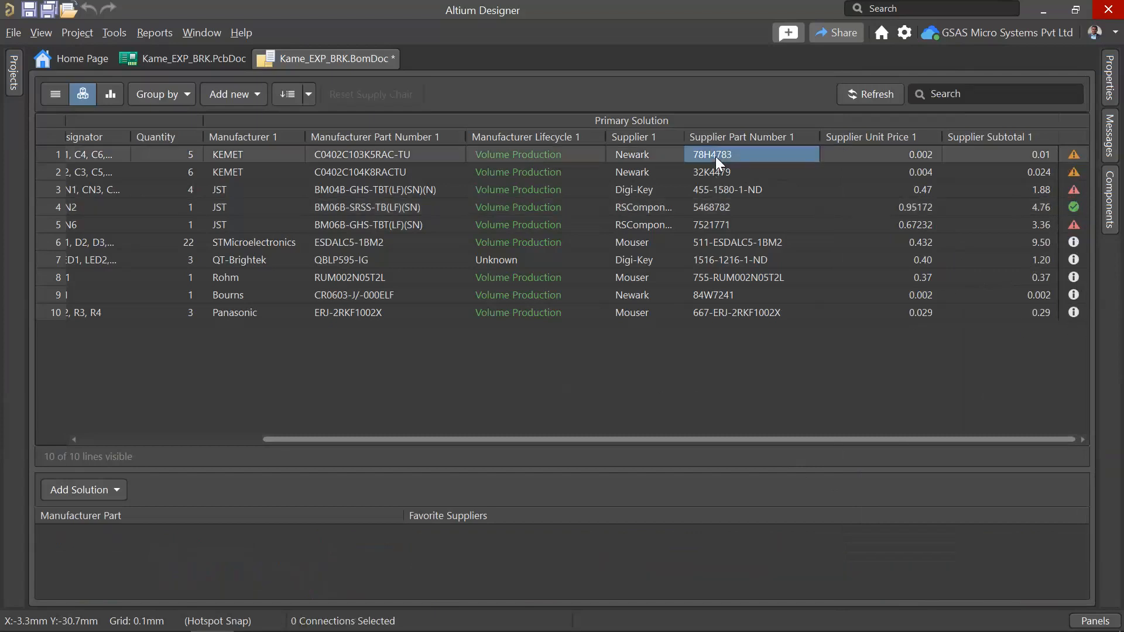
pyautogui.moveTo(552, 454); pyautogui.dragTo(561, 344)
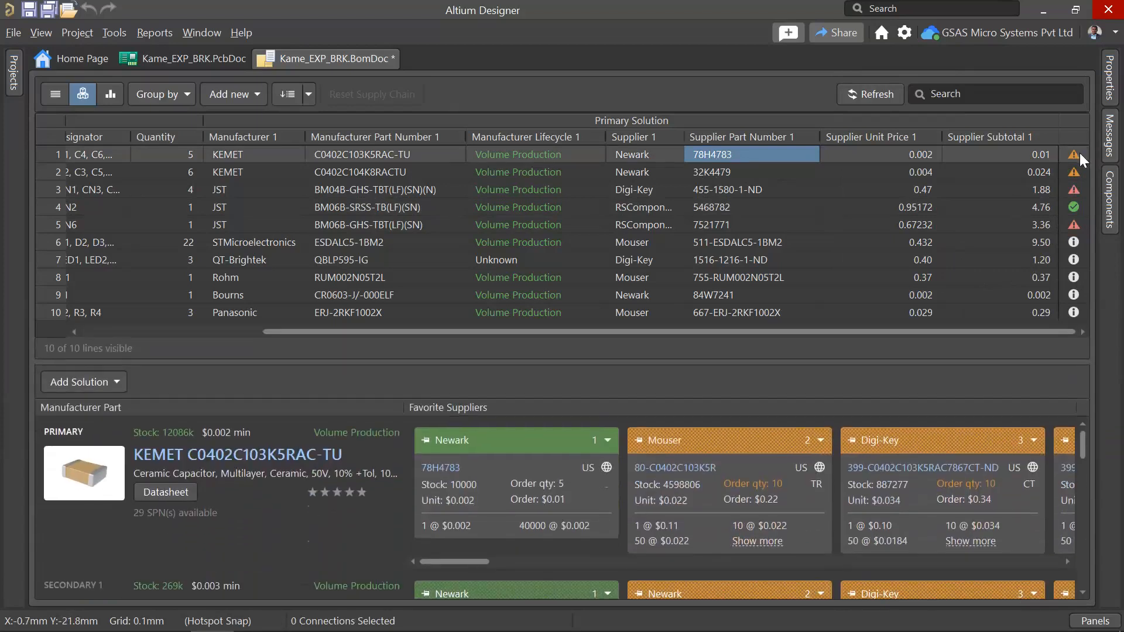
pyautogui.moveTo(1080, 153)
pyautogui.rightClick(340, 156)
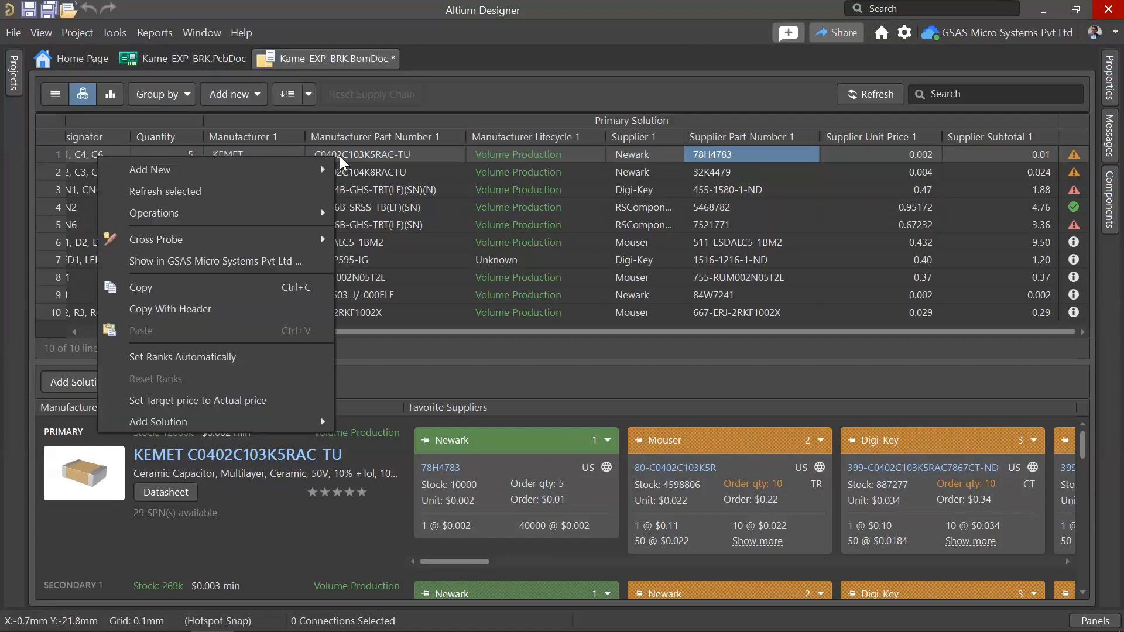
pyautogui.moveTo(275, 248)
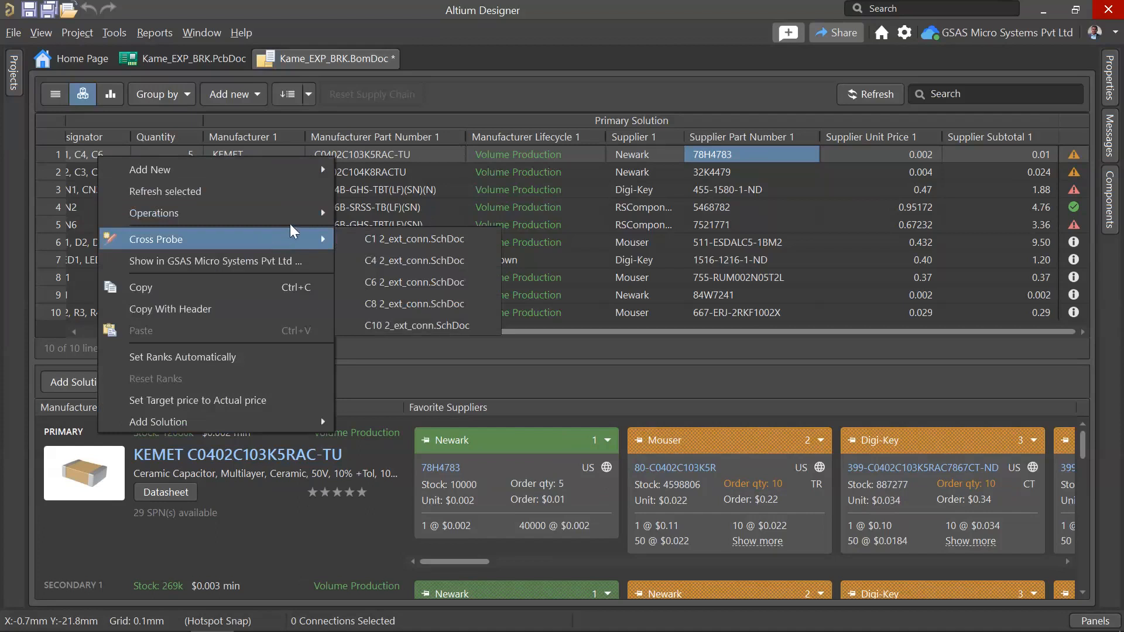
pyautogui.moveTo(294, 219)
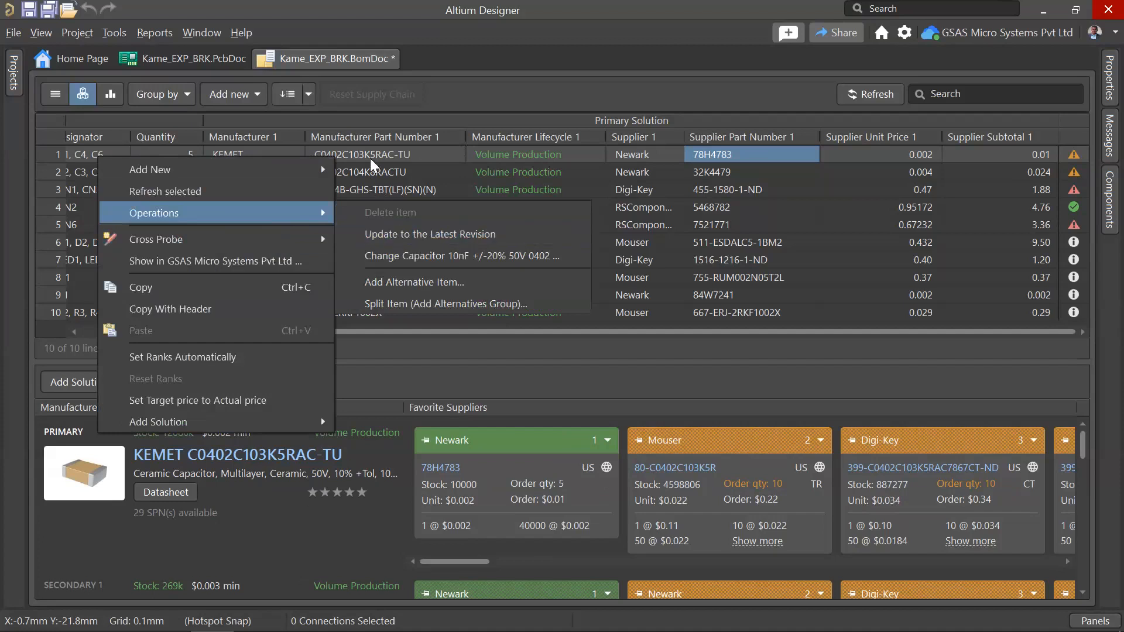
pyautogui.click(961, 60)
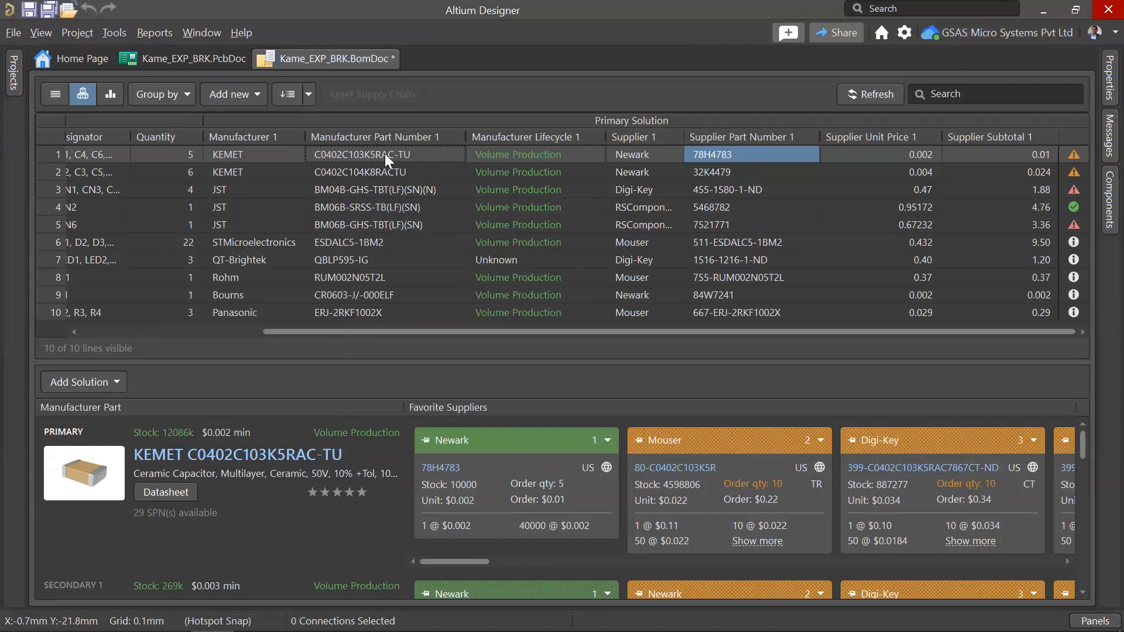
# Step: Update the C0402C103K5RAC-TU capacitor line to the latest component revision and recheck its BOM status
pyautogui.rightClick(324, 156)
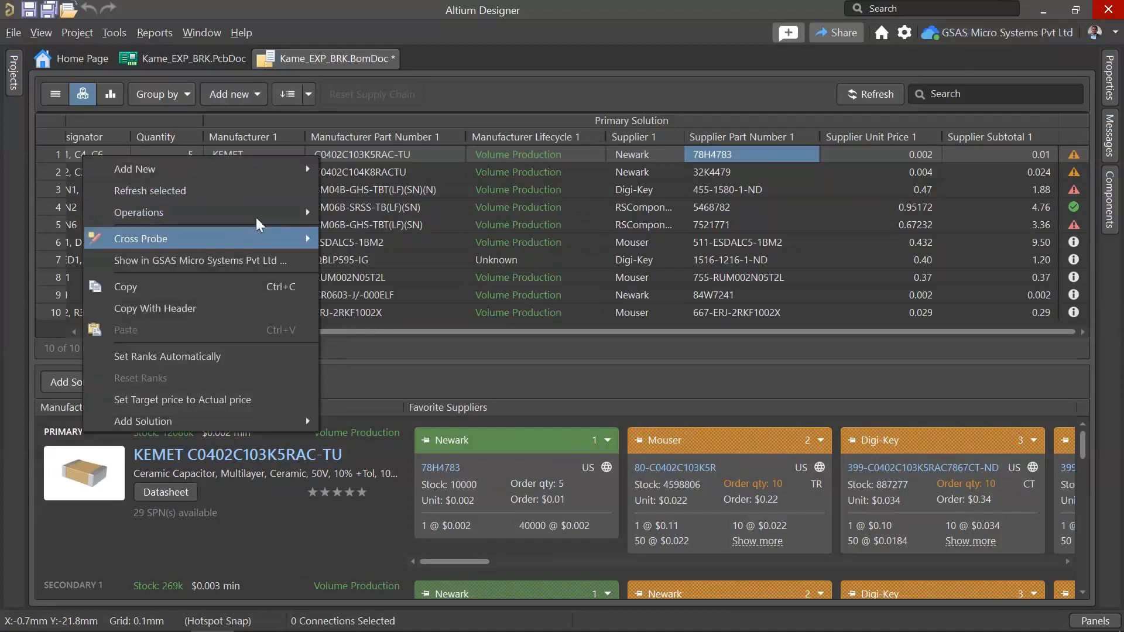
pyautogui.moveTo(258, 216)
pyautogui.click(367, 241)
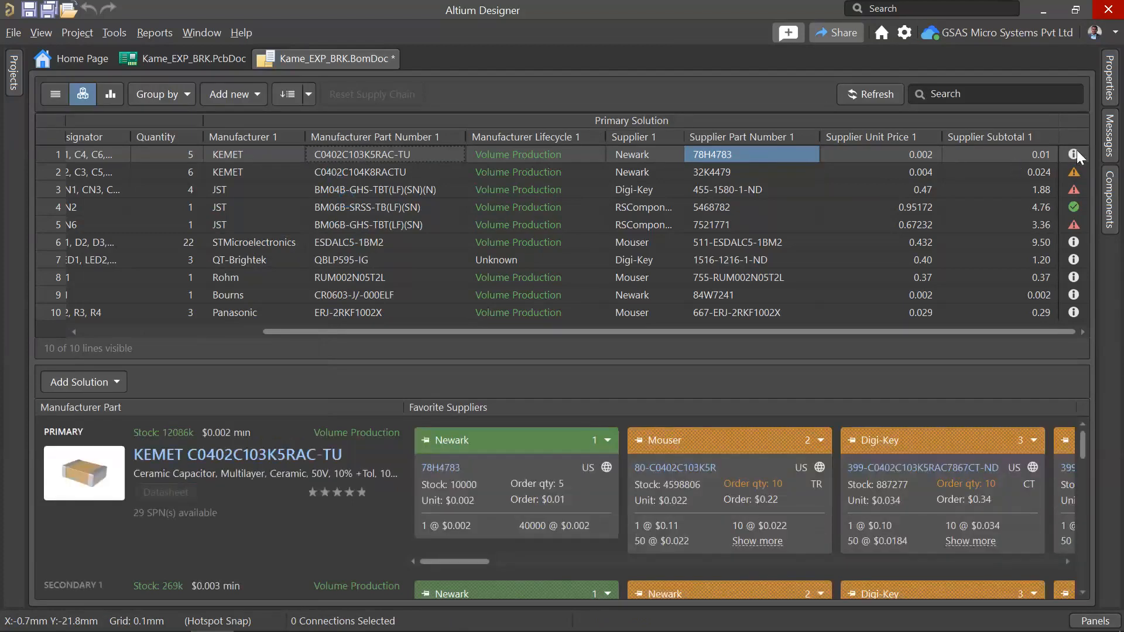
pyautogui.moveTo(1076, 150)
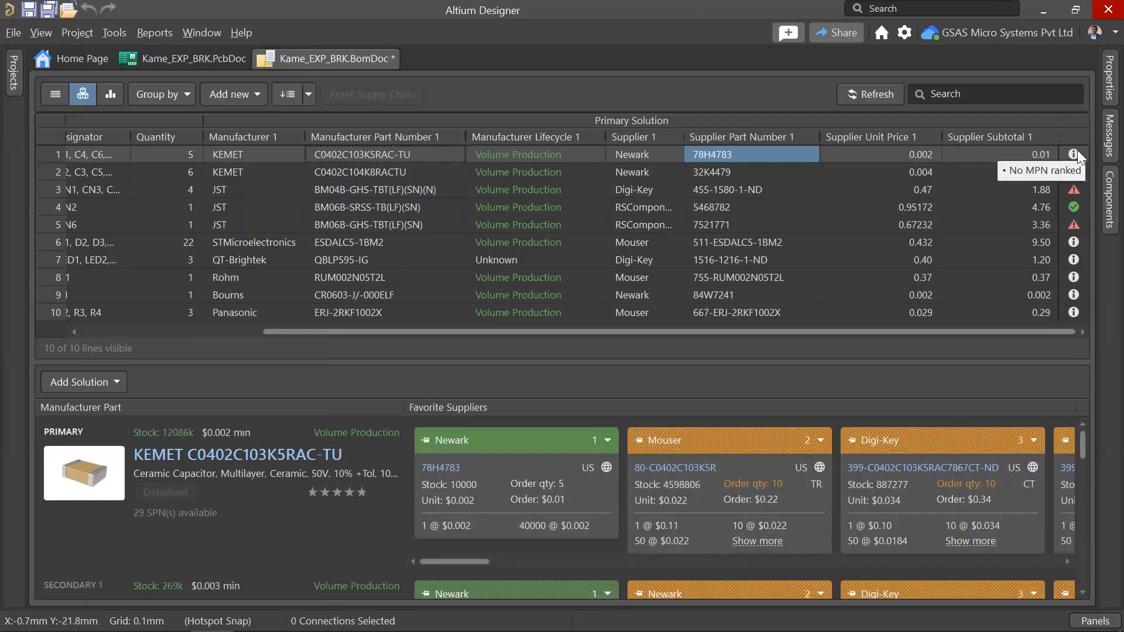
# Step: Show the Revision Status column in the BOM table, leaving the Revision State column hidden
pyautogui.click(1109, 88)
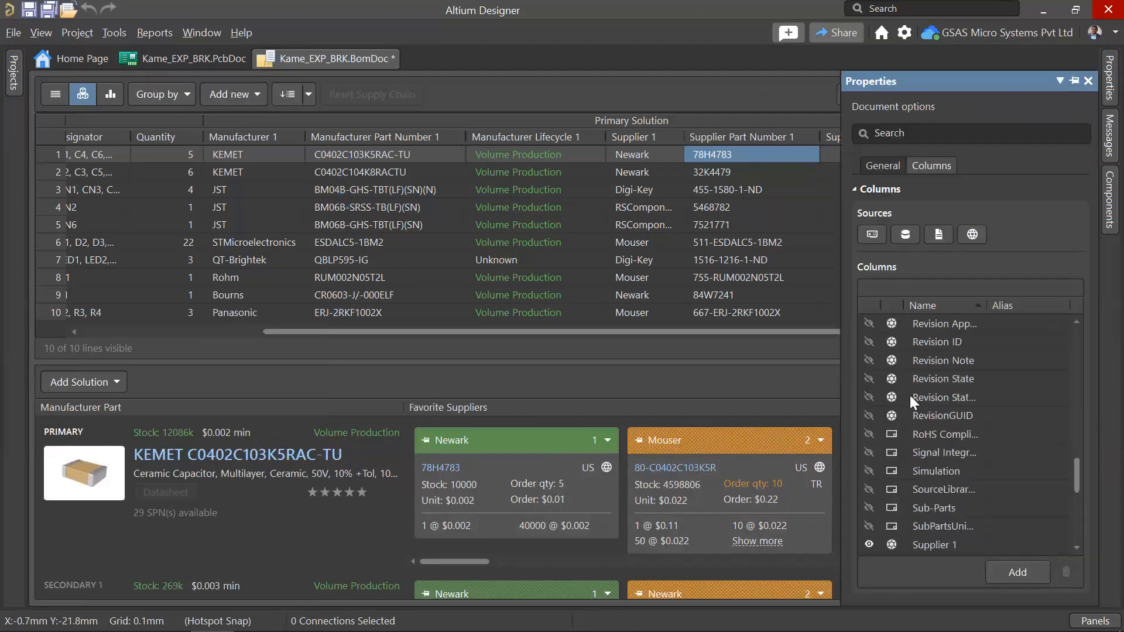
pyautogui.scroll(1, 910, 395)
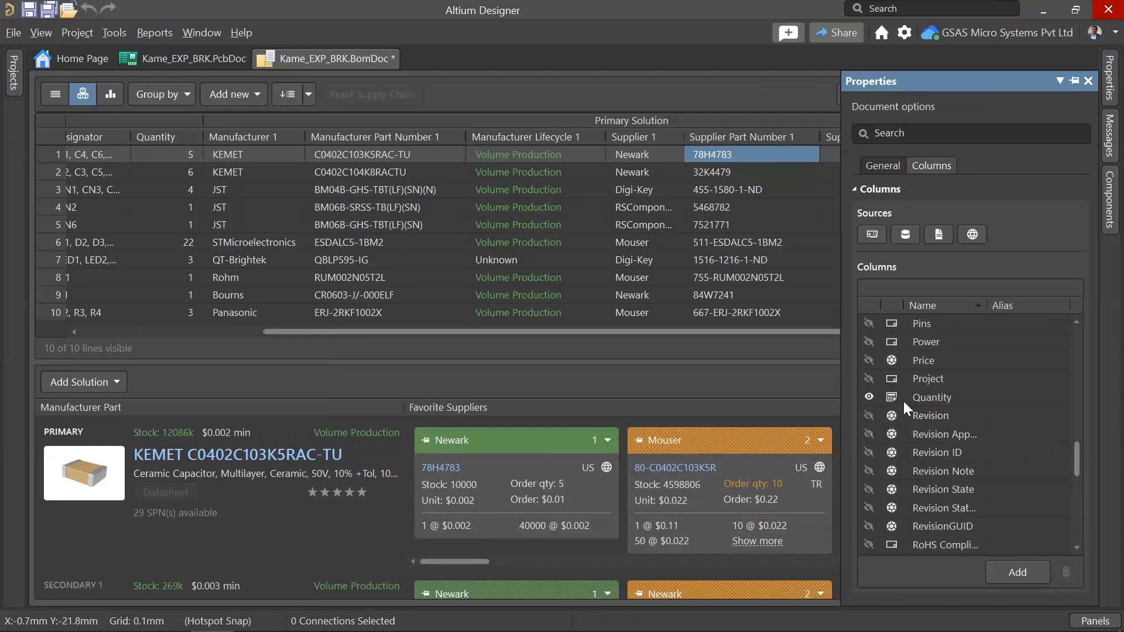
pyautogui.click(869, 489)
pyautogui.click(869, 490)
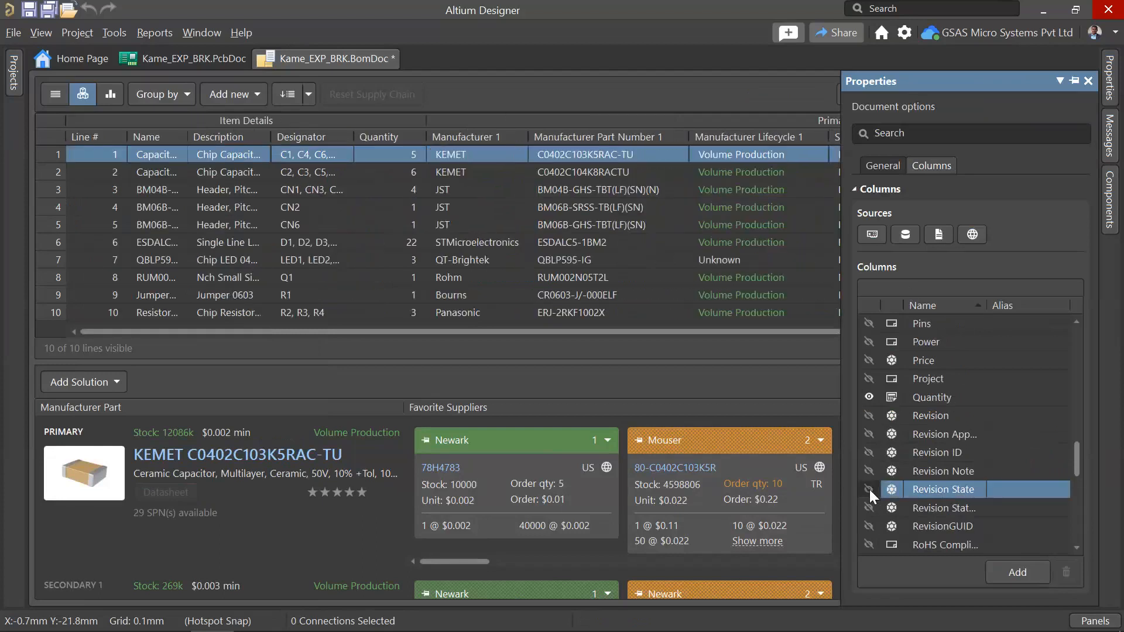
pyautogui.click(869, 507)
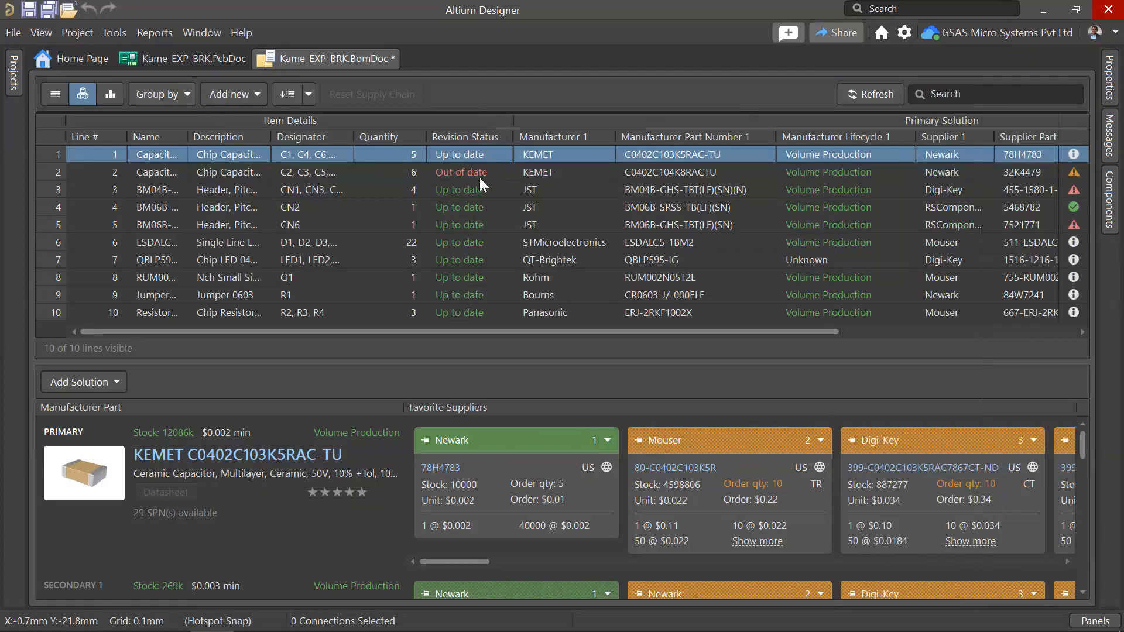
# Step: Select the first capacitor line and rank its primary KEMET C0402C103K5RAC-TU part with five stars
pyautogui.click(470, 192)
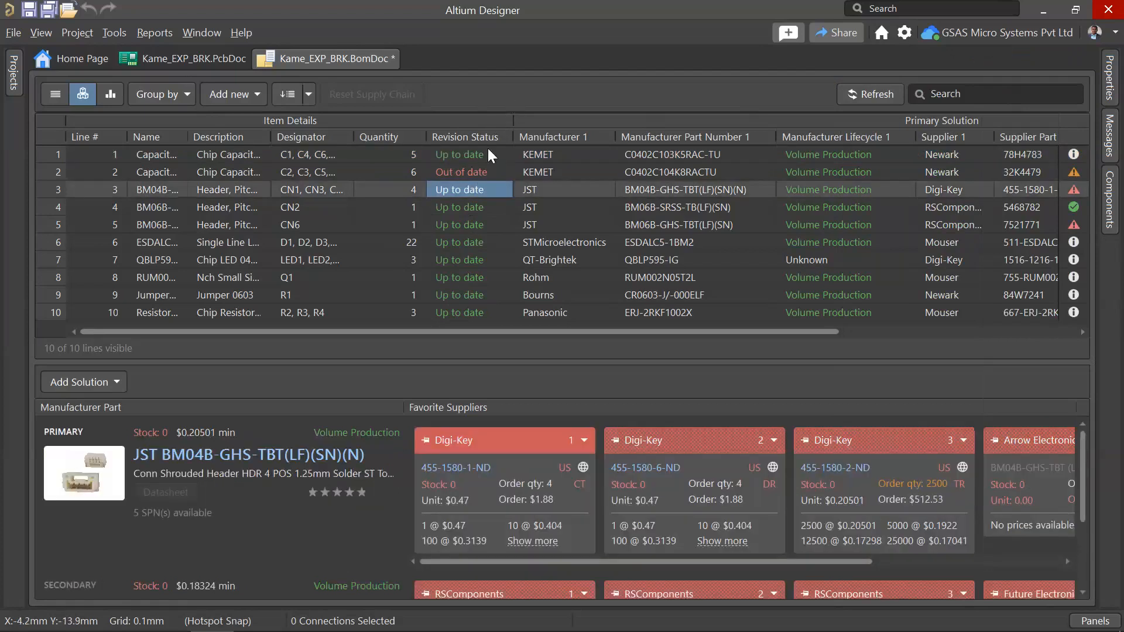
pyautogui.click(487, 151)
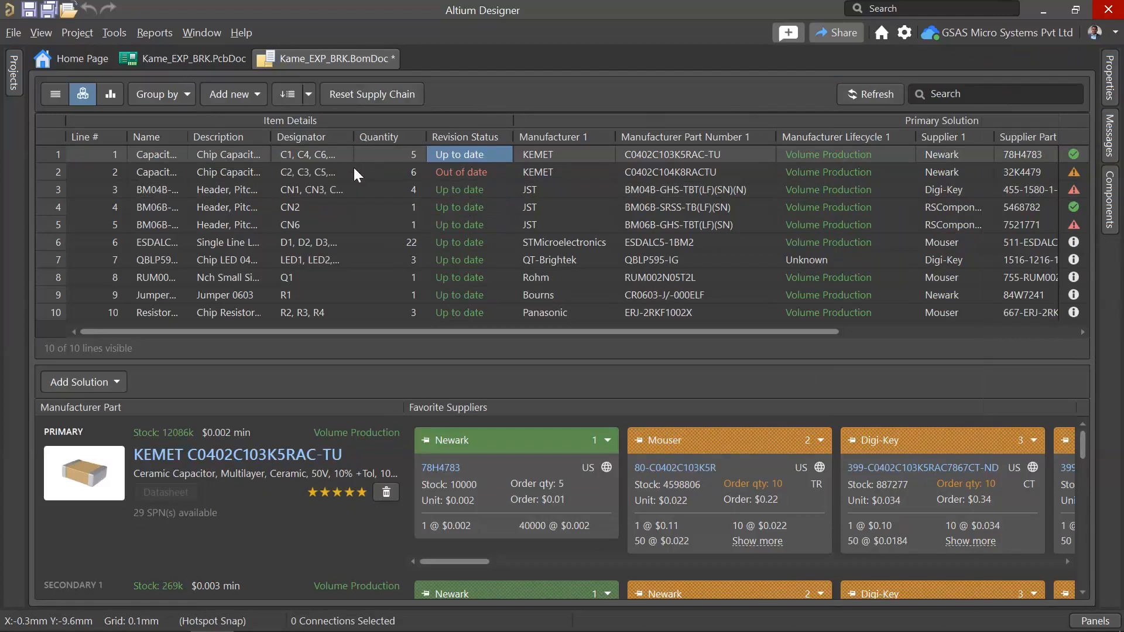
# Step: Cross probe capacitor C6 from the first BOM line to the 2_ext_conn schematic and examine it on the PCB
pyautogui.rightClick(310, 156)
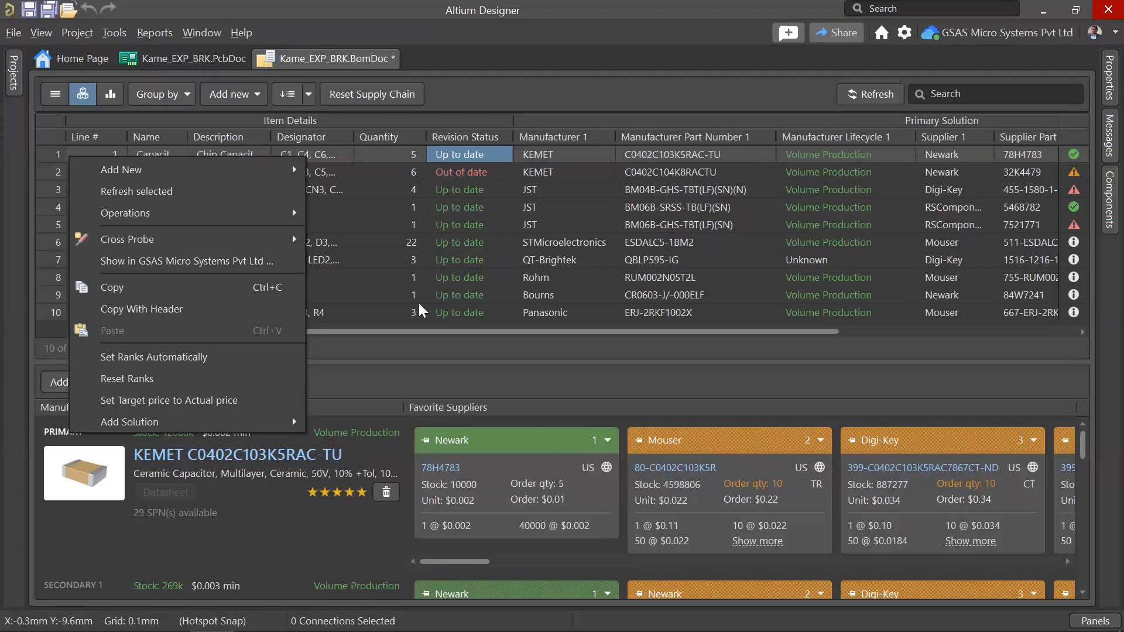
pyautogui.moveTo(278, 240)
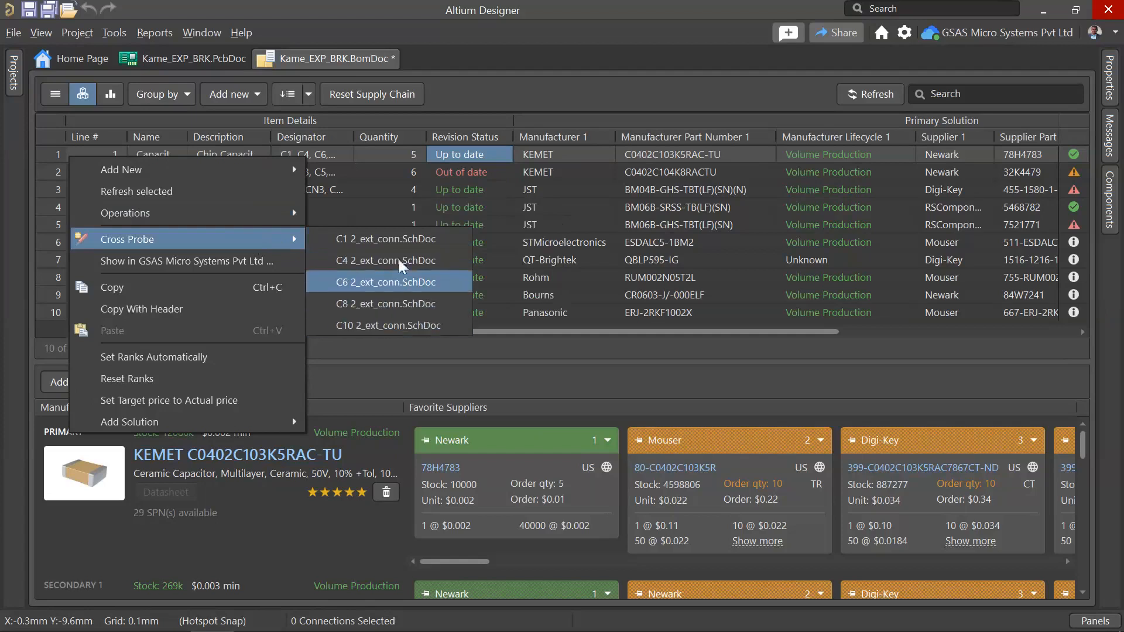
pyautogui.click(397, 284)
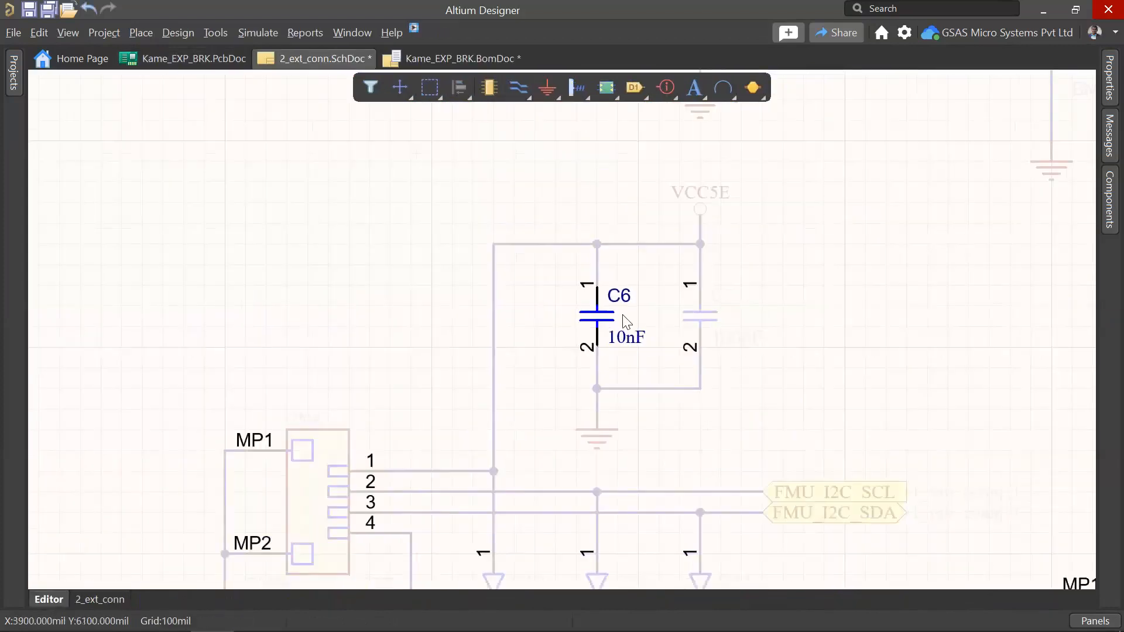
pyautogui.click(194, 60)
pyautogui.keyDown('ctrl'); pyautogui.scroll(-8, 606, 310); pyautogui.keyUp('ctrl')
pyautogui.keyDown('ctrl'); pyautogui.scroll(-5, 612, 307); pyautogui.keyUp('ctrl')
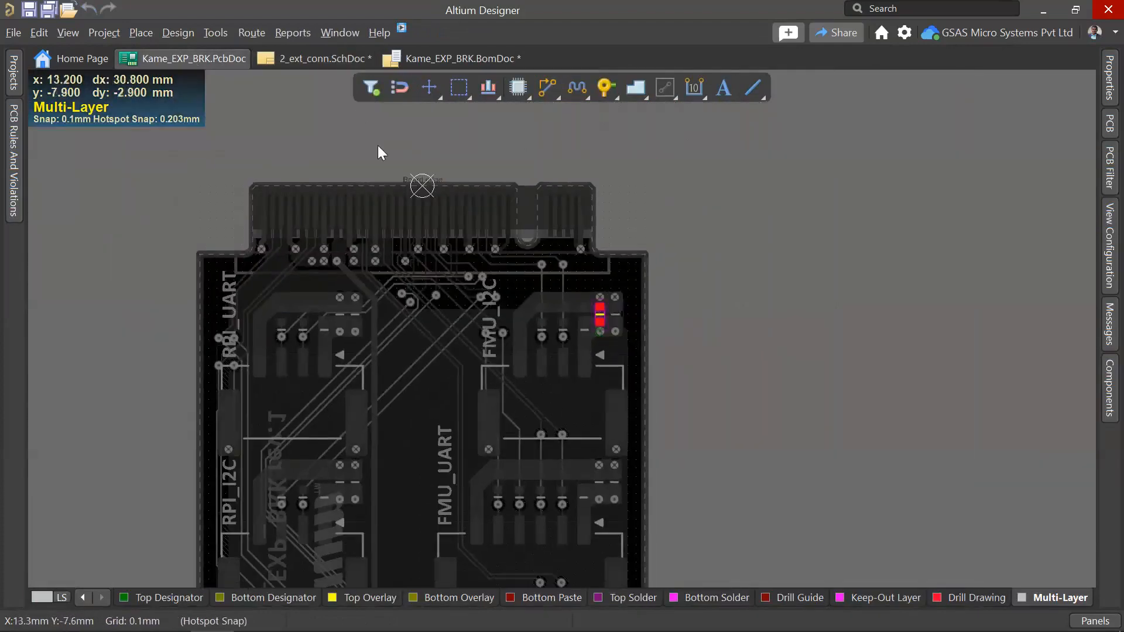
# Step: Cross probe capacitor C2 from the out-of-date second BOM line to the schematic and open its component properties
pyautogui.click(438, 61)
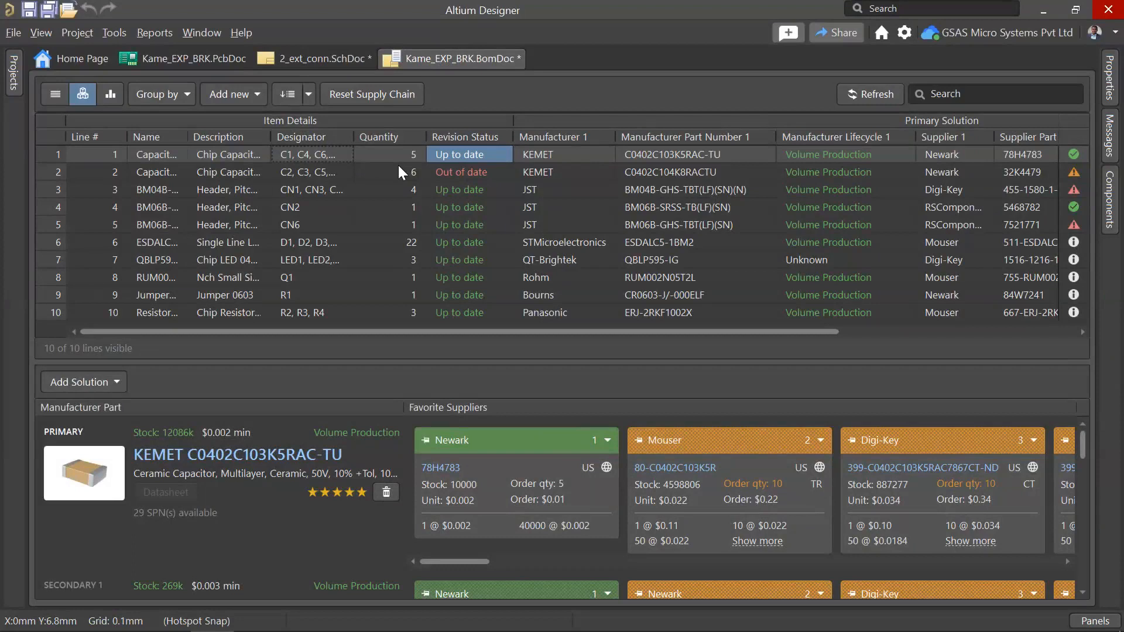
pyautogui.click(329, 171)
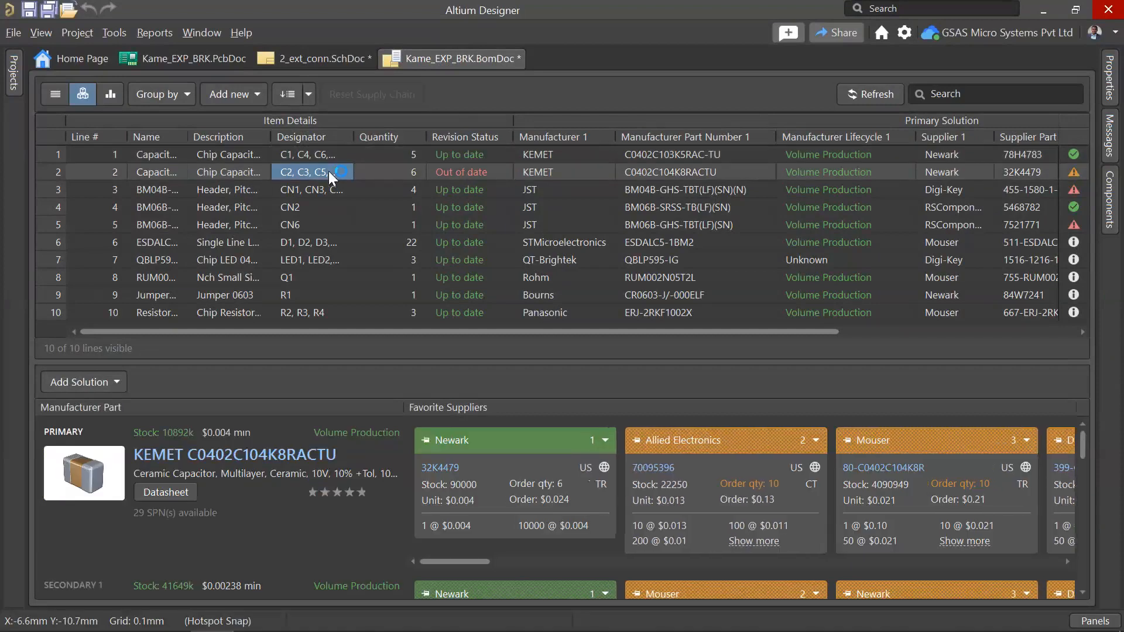
pyautogui.rightClick(329, 171)
pyautogui.moveTo(243, 257)
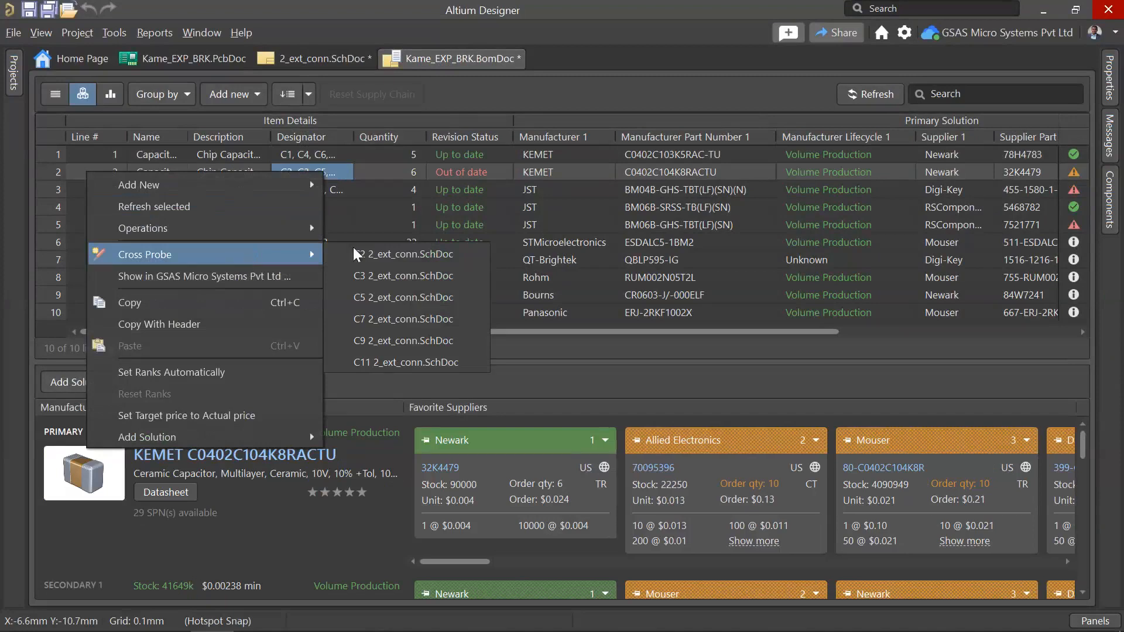
pyautogui.click(375, 255)
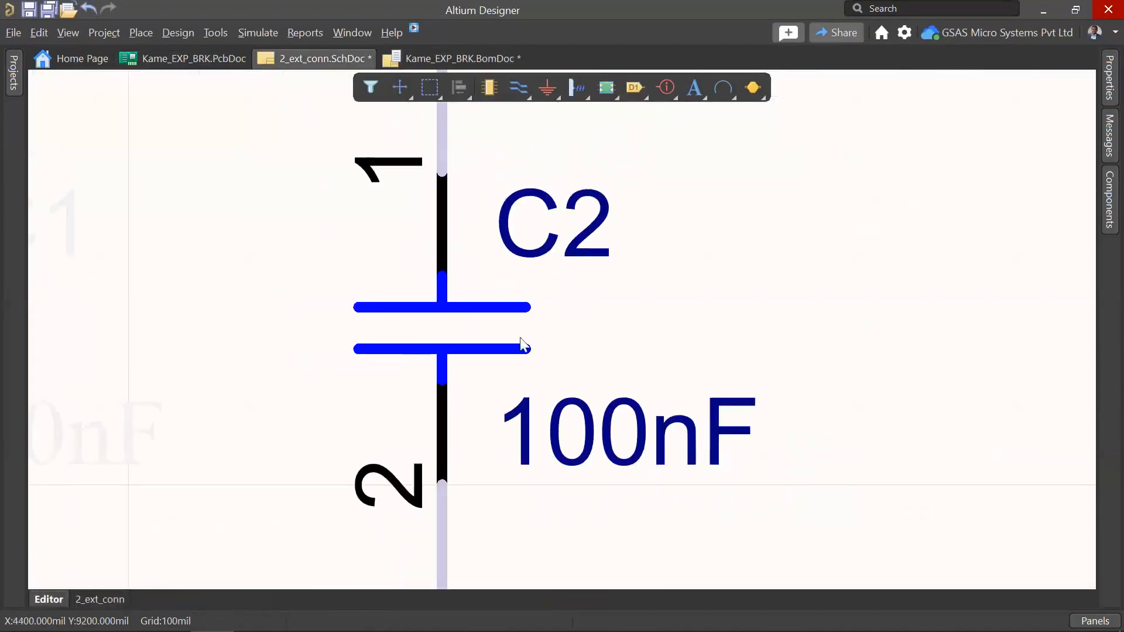
pyautogui.click(1116, 99)
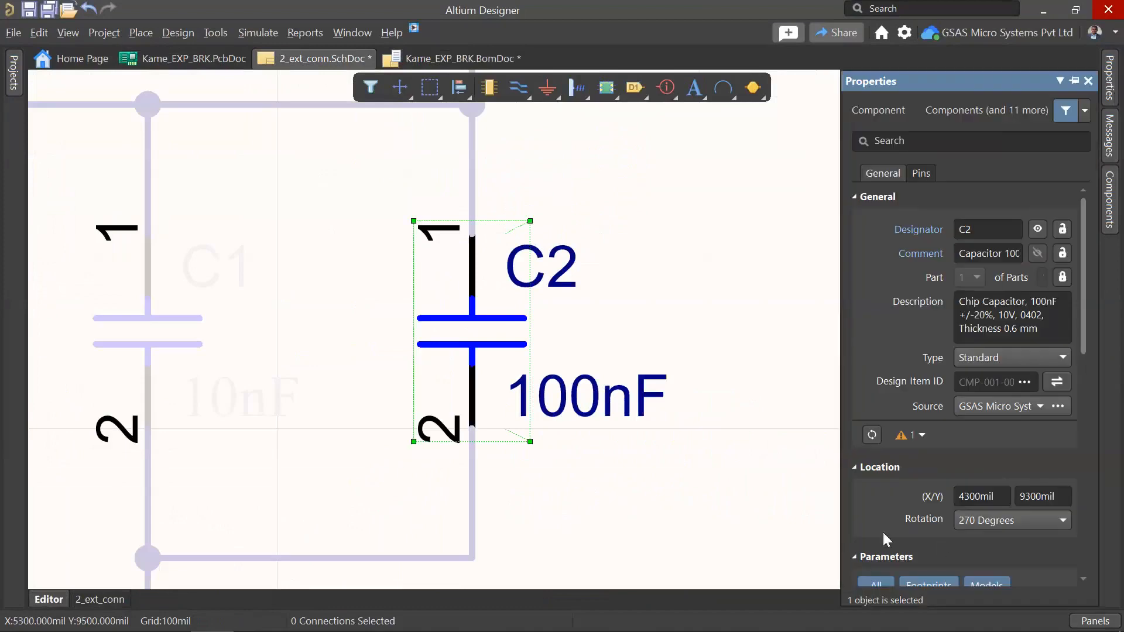
# Step: Validate the Kame_EXP_BRK PCB project and widen the list of validation messages
pyautogui.click(13, 74)
pyautogui.rightClick(101, 192)
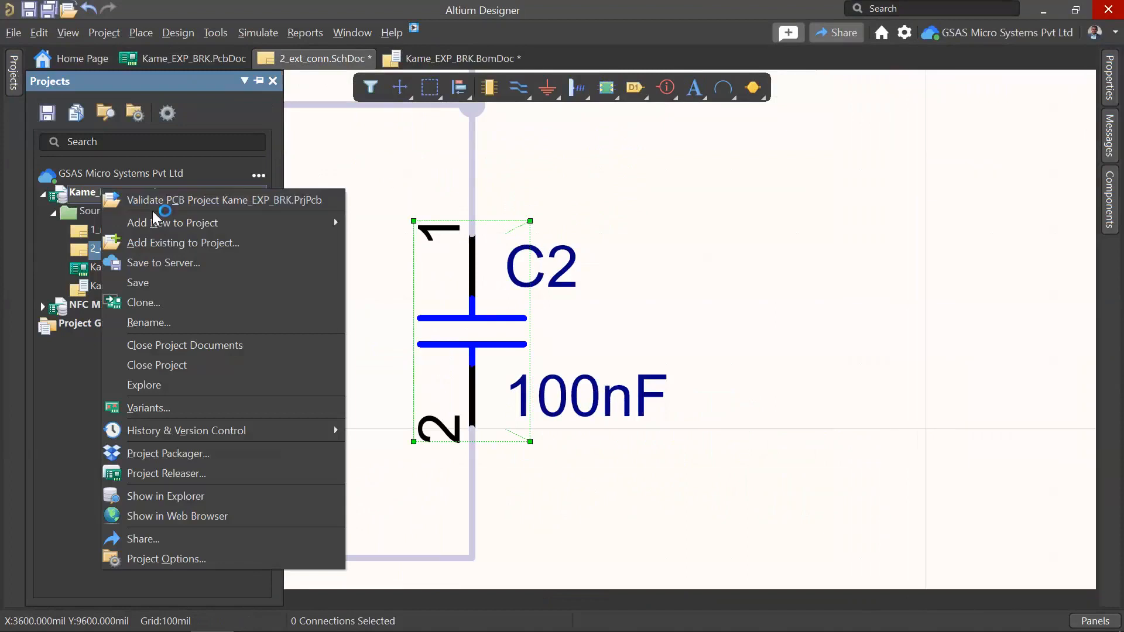
pyautogui.click(168, 201)
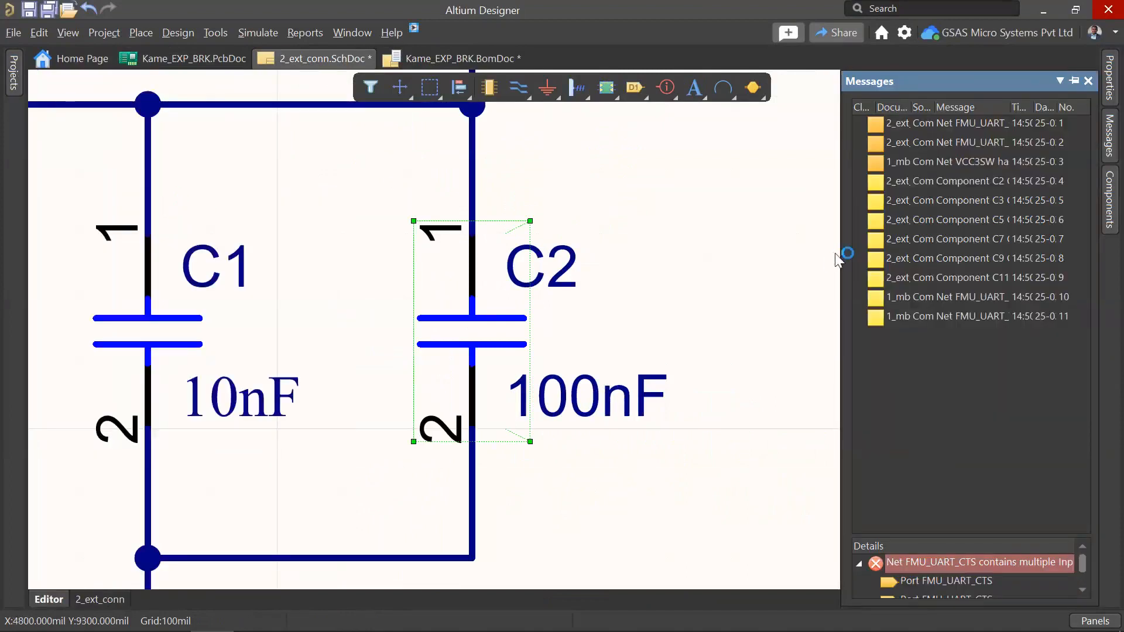
pyautogui.moveTo(842, 257); pyautogui.dragTo(571, 292)
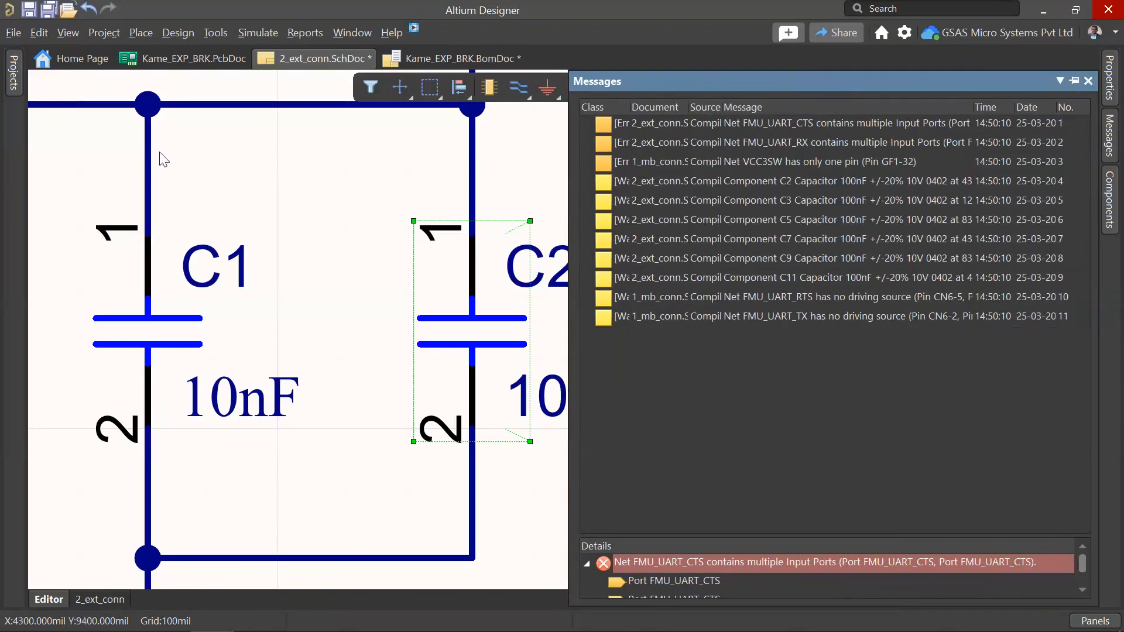
# Step: In the project's error reporting options, set the report mode of "Component revision is Out of Date" to Error
pyautogui.click(102, 33)
pyautogui.click(142, 455)
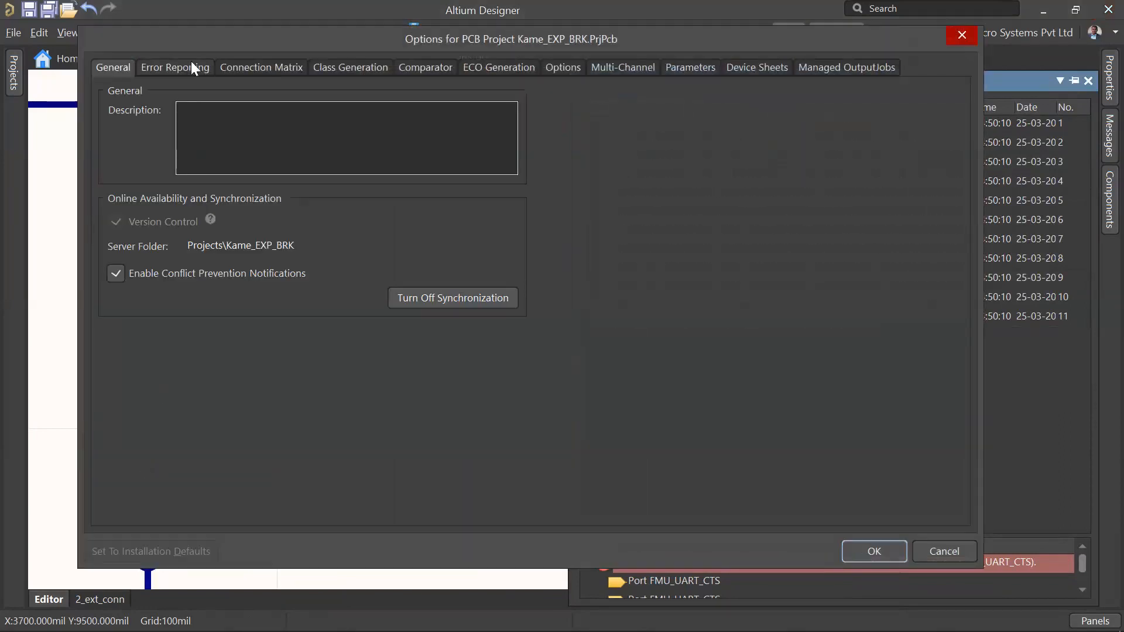
pyautogui.click(189, 65)
pyautogui.click(145, 344)
pyautogui.write('c')
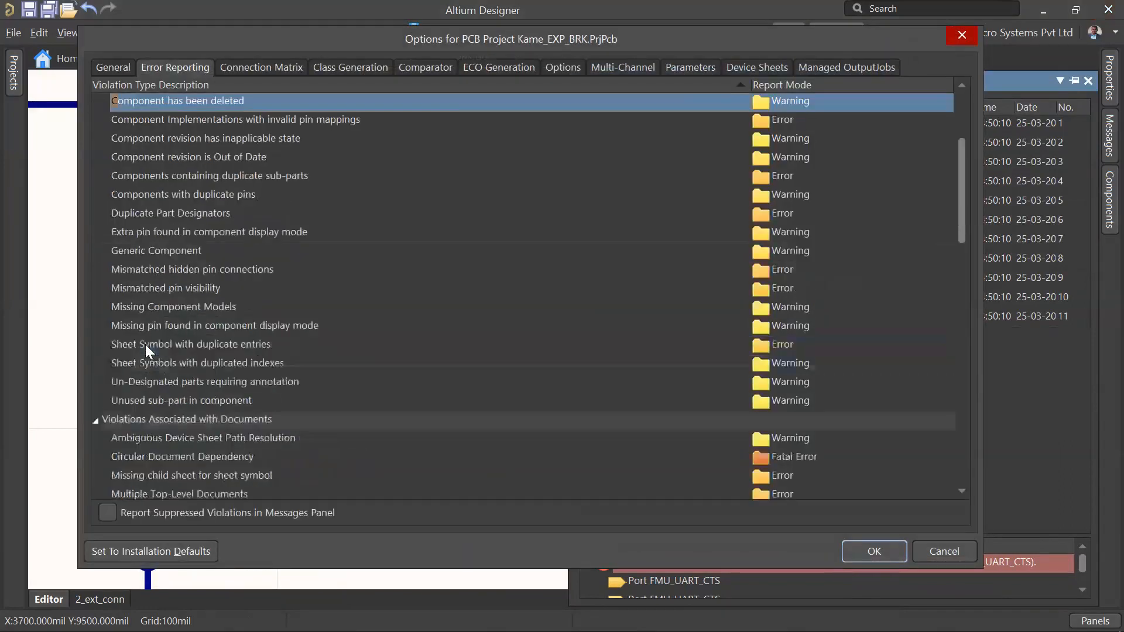
pyautogui.click(195, 157)
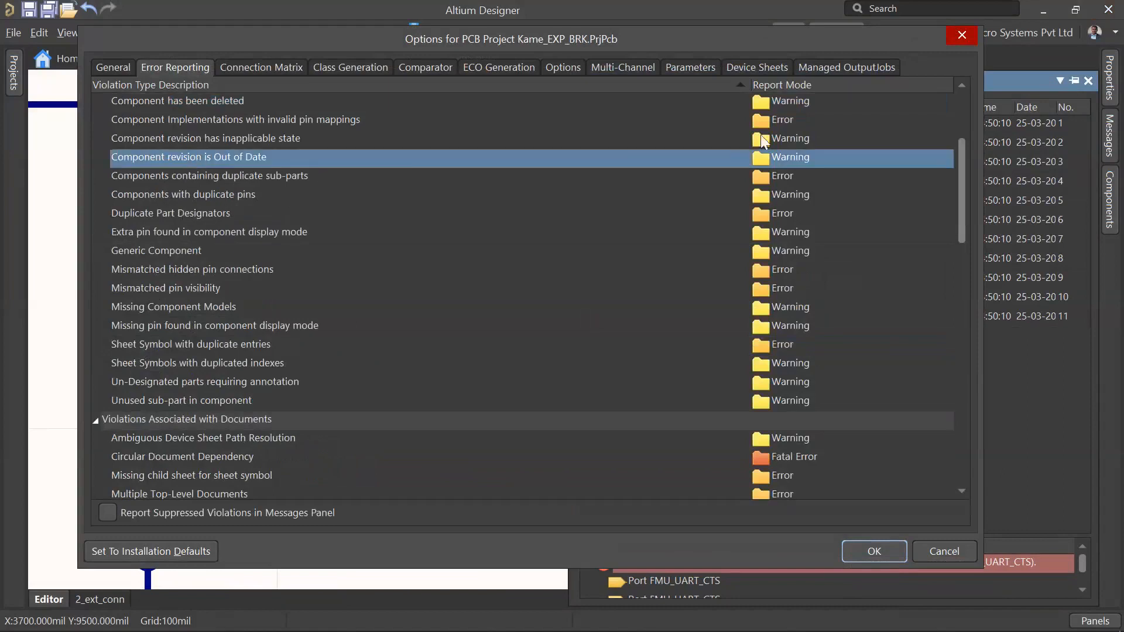
pyautogui.click(788, 158)
pyautogui.click(774, 217)
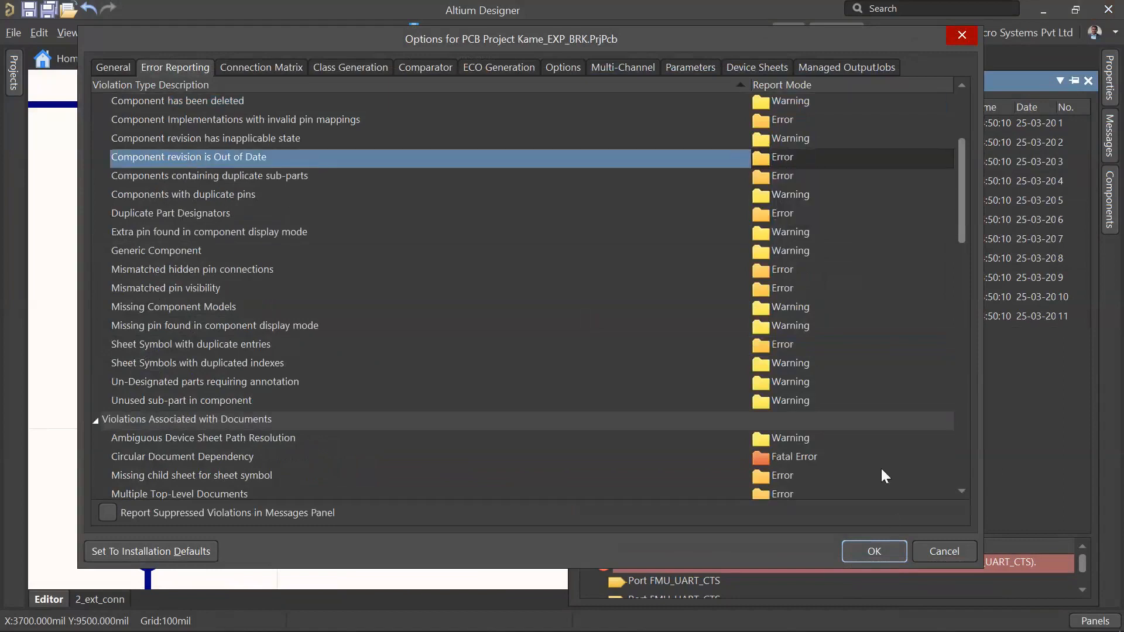
pyautogui.click(874, 551)
# Step: Validate the Kame_EXP_BRK project again with the changed error reporting and check the messages
pyautogui.moveTo(19, 87)
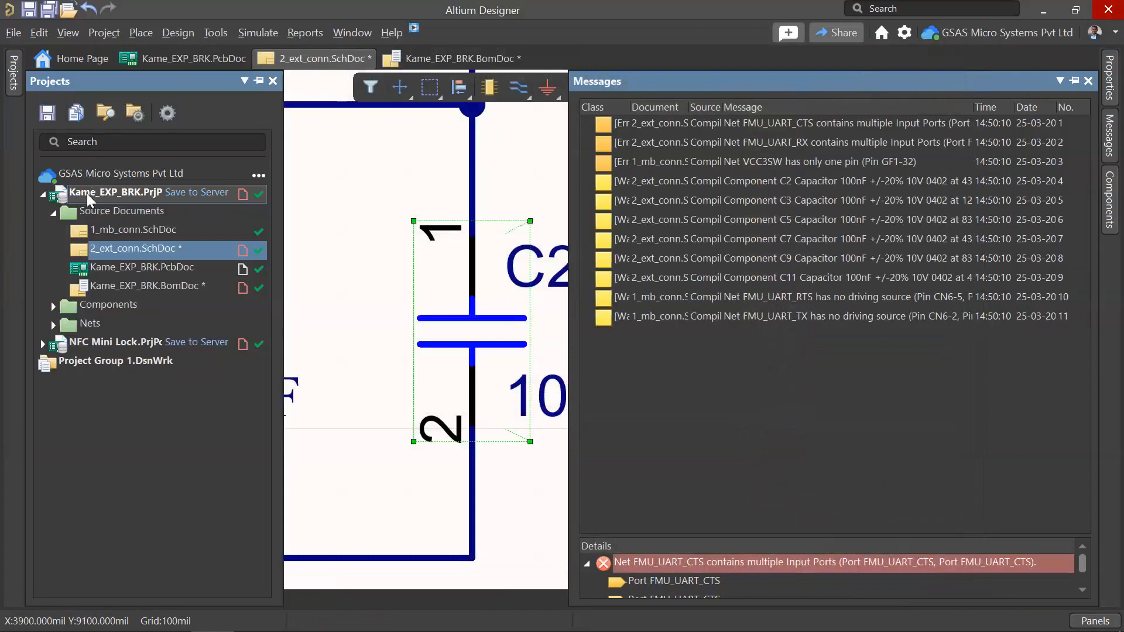
pyautogui.rightClick(87, 193)
pyautogui.click(167, 206)
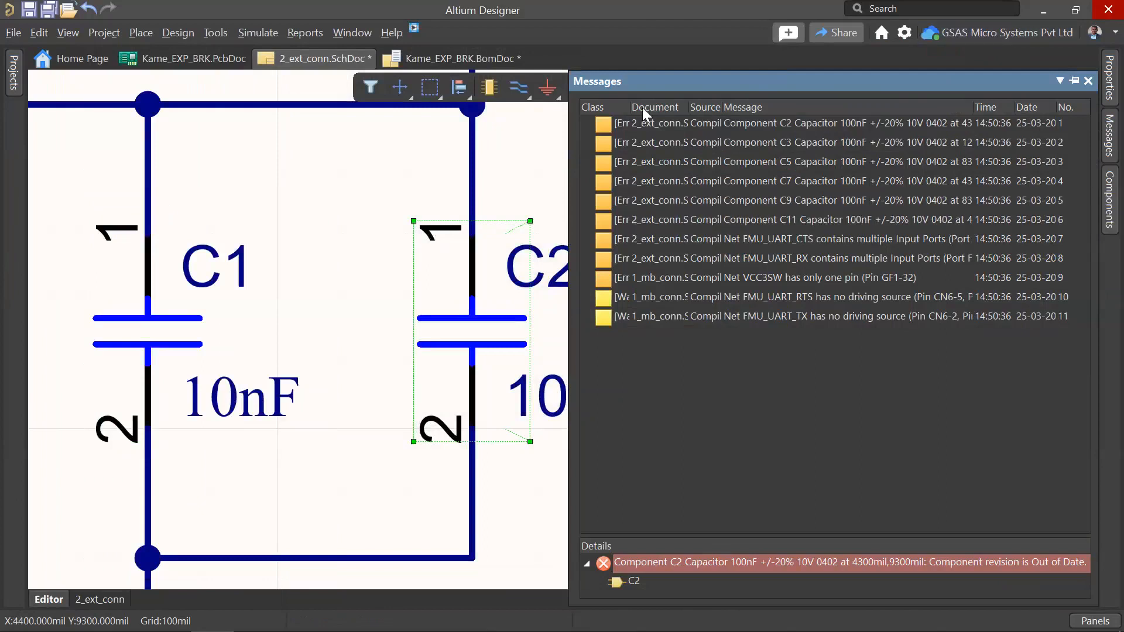
pyautogui.moveTo(355, 222); pyautogui.dragTo(291, 228, button='right')
pyautogui.moveTo(516, 204); pyautogui.dragTo(480, 212, button='right')
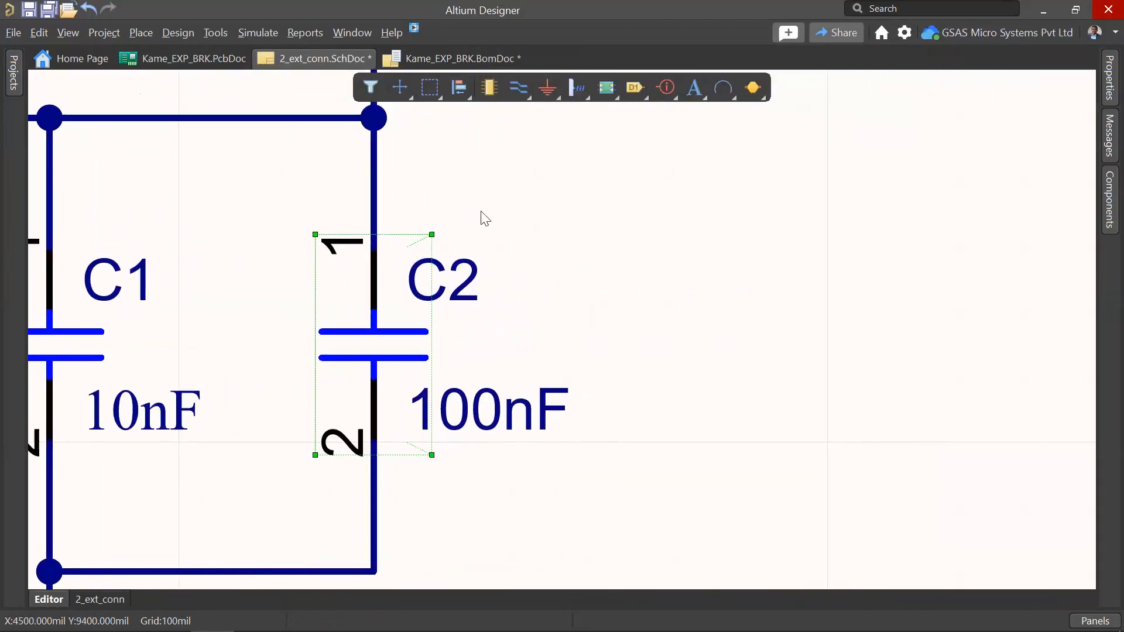
# Step: In the Kame_EXP_BRK BOM, update the out-of-date second capacitor line to the latest revision and rank its KEMET C0402C104K8RACTU part with five stars
pyautogui.click(12, 73)
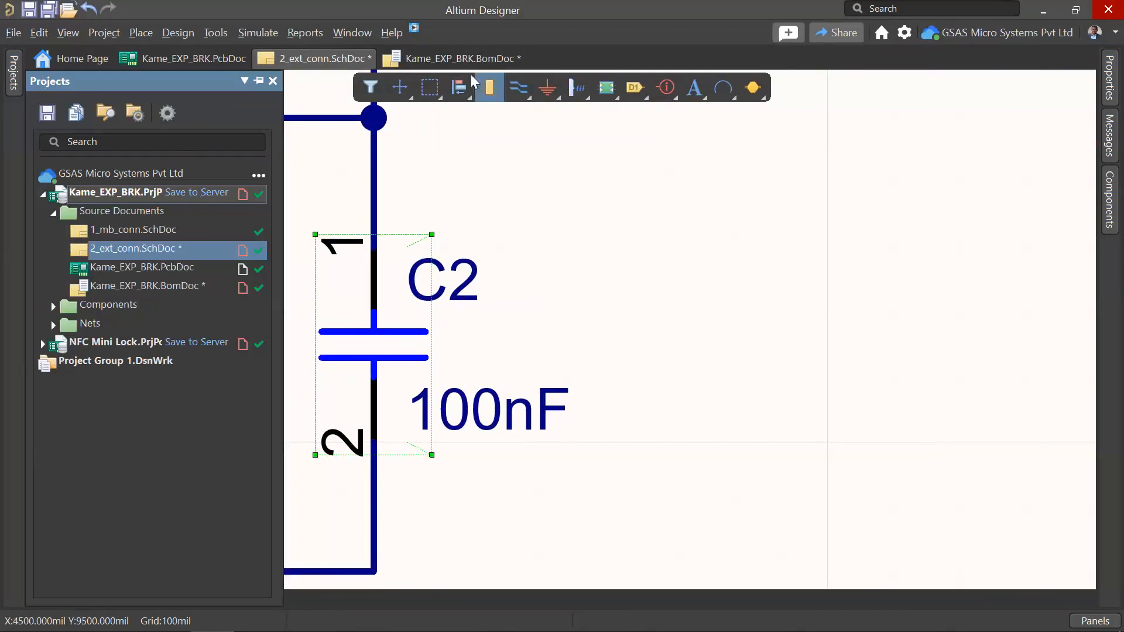
pyautogui.click(460, 59)
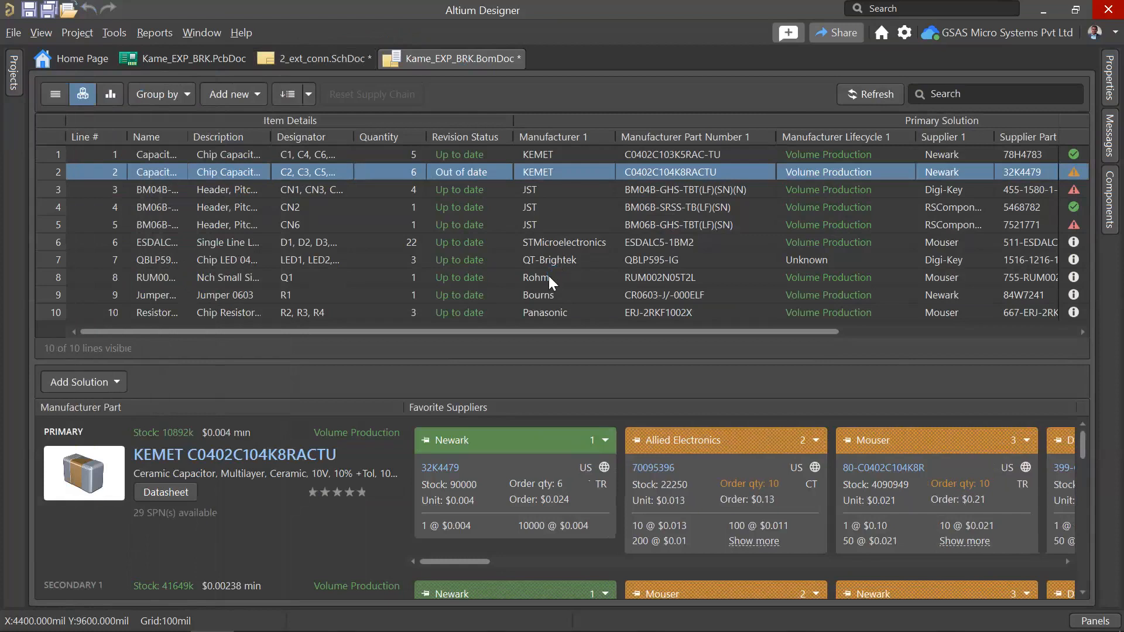
pyautogui.click(451, 151)
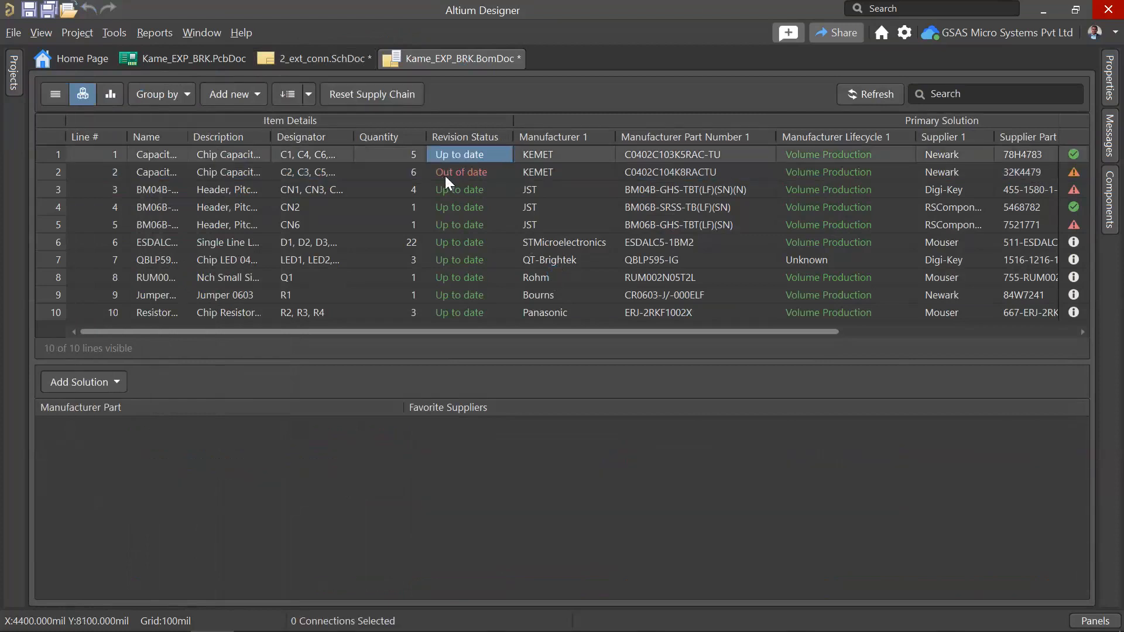
pyautogui.click(442, 172)
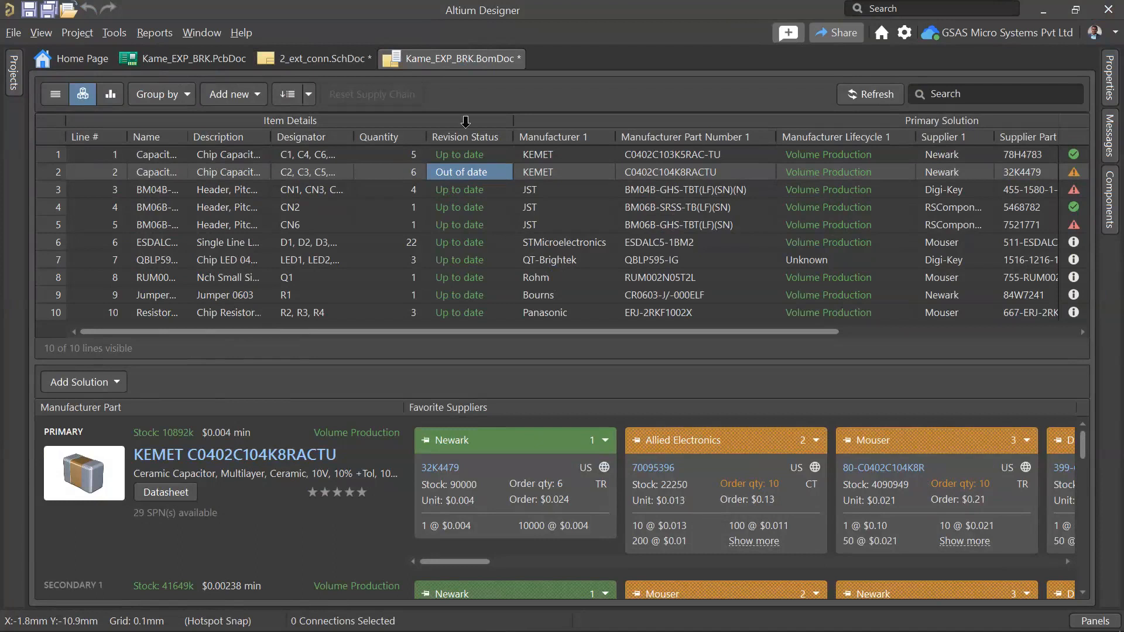
pyautogui.rightClick(307, 176)
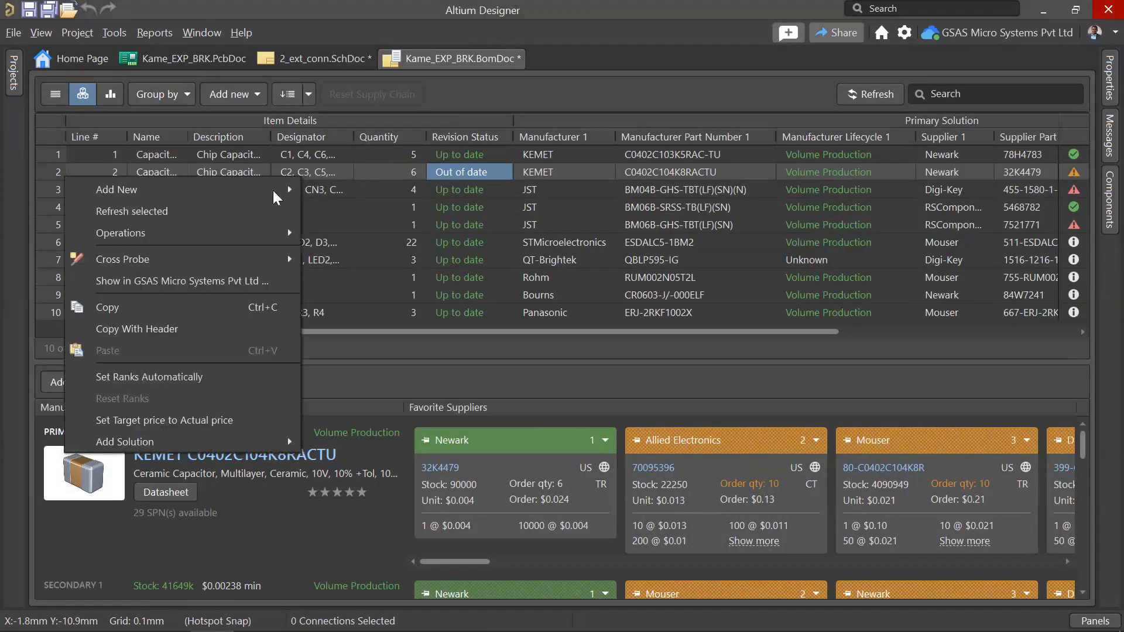
pyautogui.moveTo(229, 238)
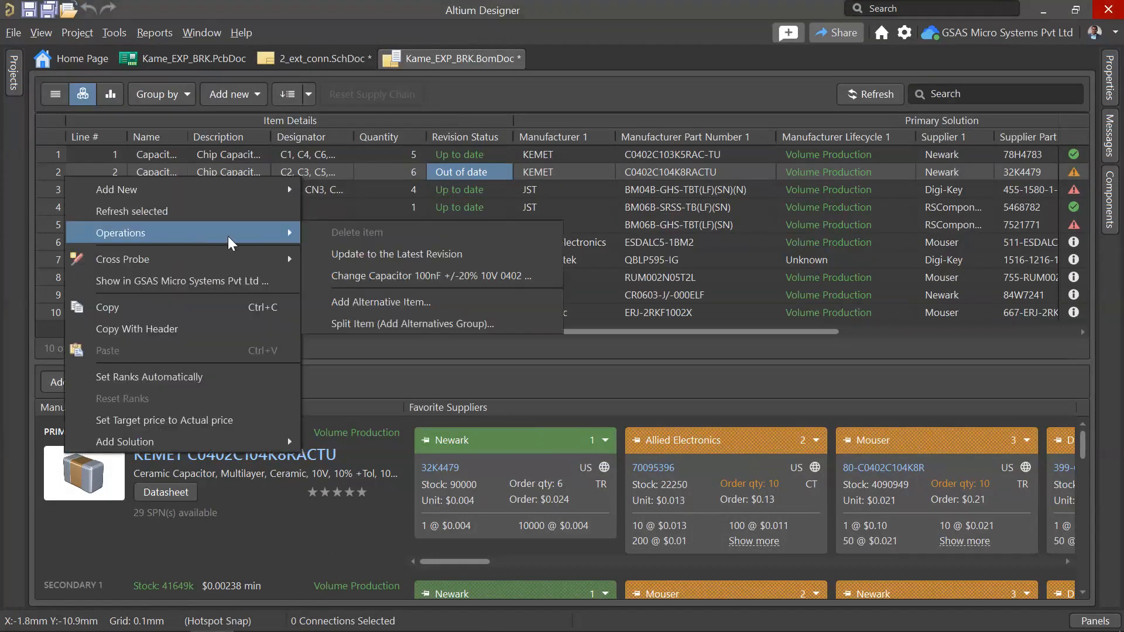
pyautogui.click(397, 258)
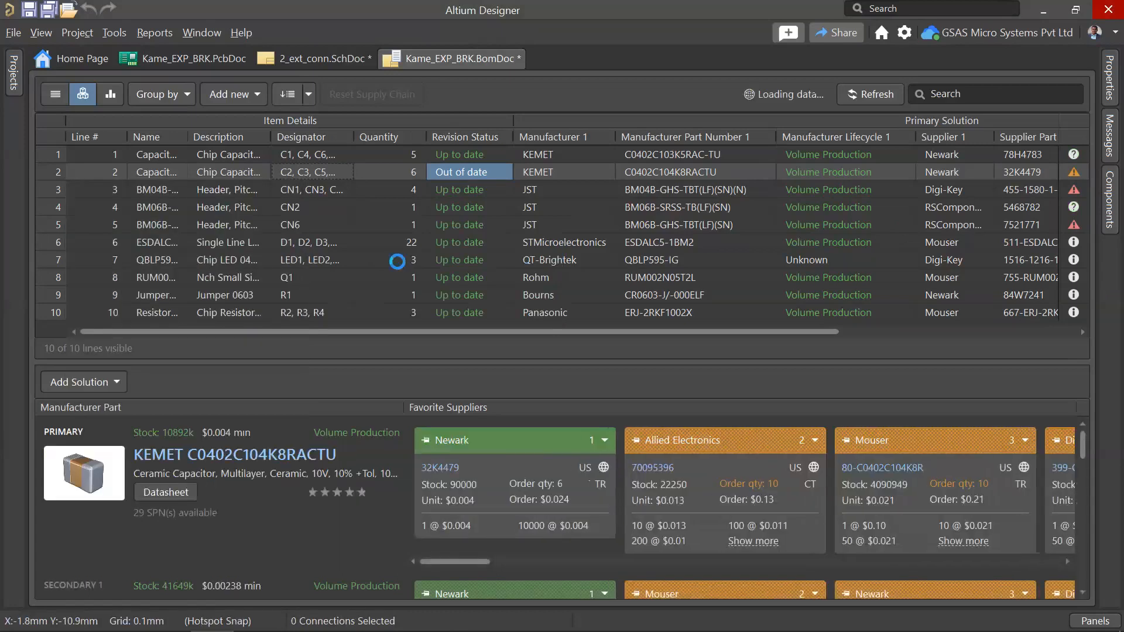
pyautogui.click(474, 171)
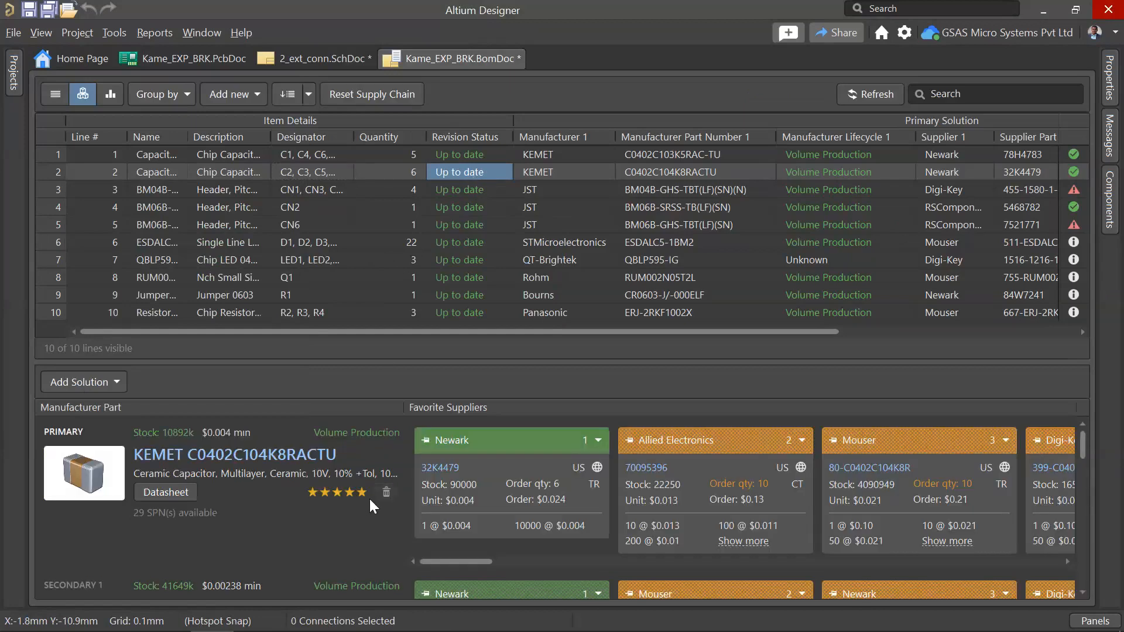
# Step: Select the third BOM line with the BM04B connector and review its primary and secondary part solutions and suppliers
pyautogui.click(478, 195)
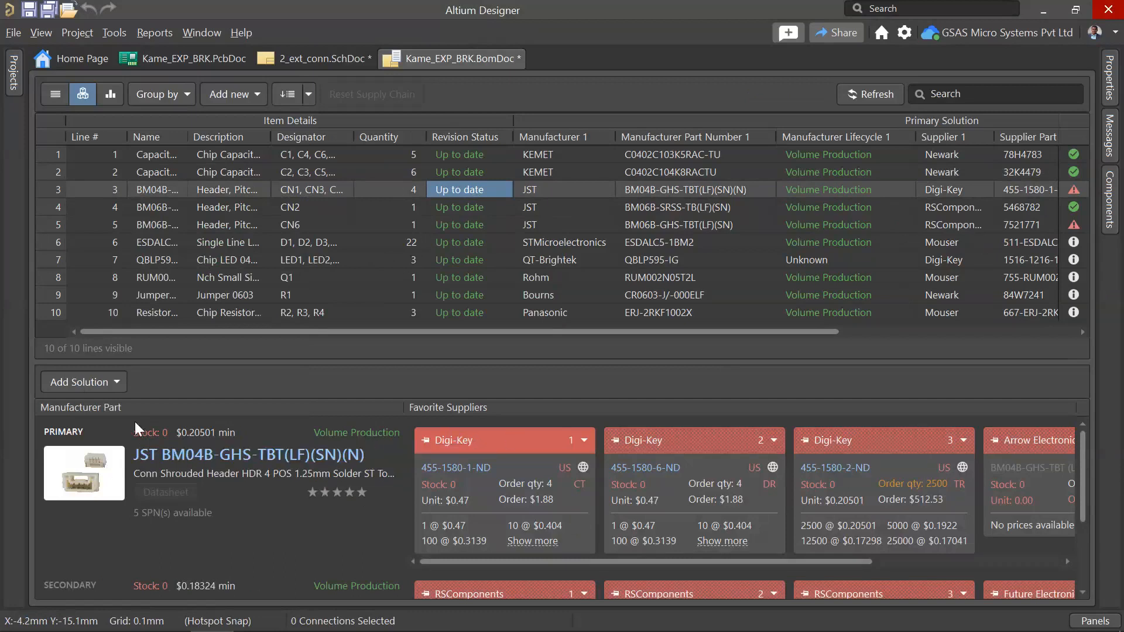
pyautogui.scroll(-2, 457, 516)
pyautogui.scroll(2, 458, 516)
pyautogui.scroll(-2, 458, 517)
pyautogui.scroll(2, 574, 450)
# Step: Look up part choices for the BM04B-GHS-TBT connector through its manufacturer links and examine the first candidates' models and datasheets
pyautogui.click(74, 387)
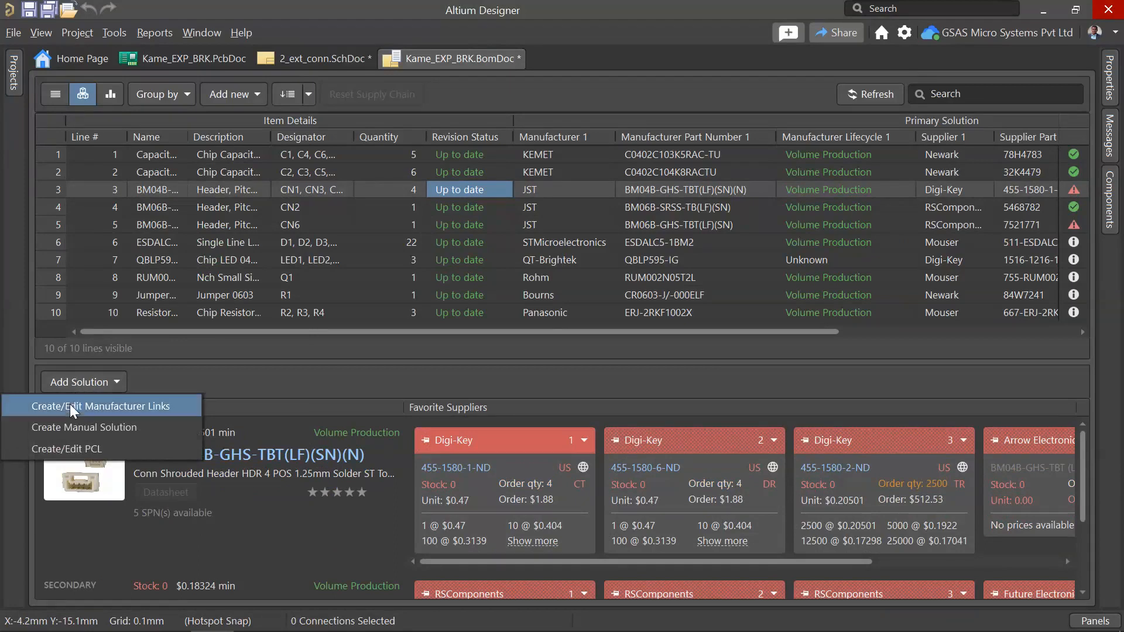
pyautogui.click(69, 404)
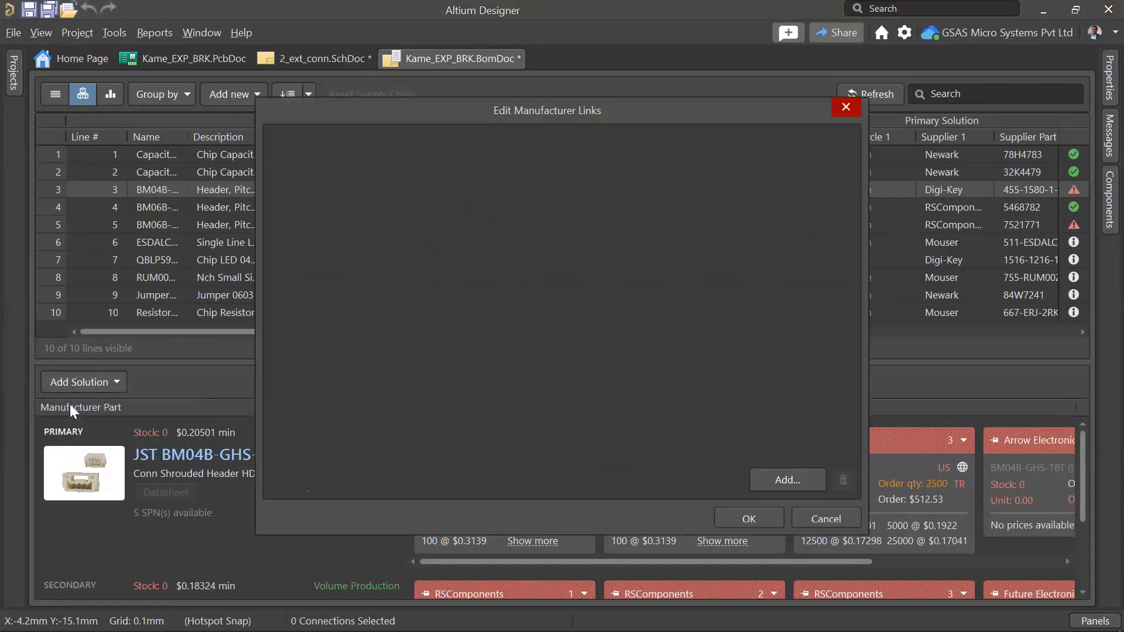
pyautogui.click(779, 477)
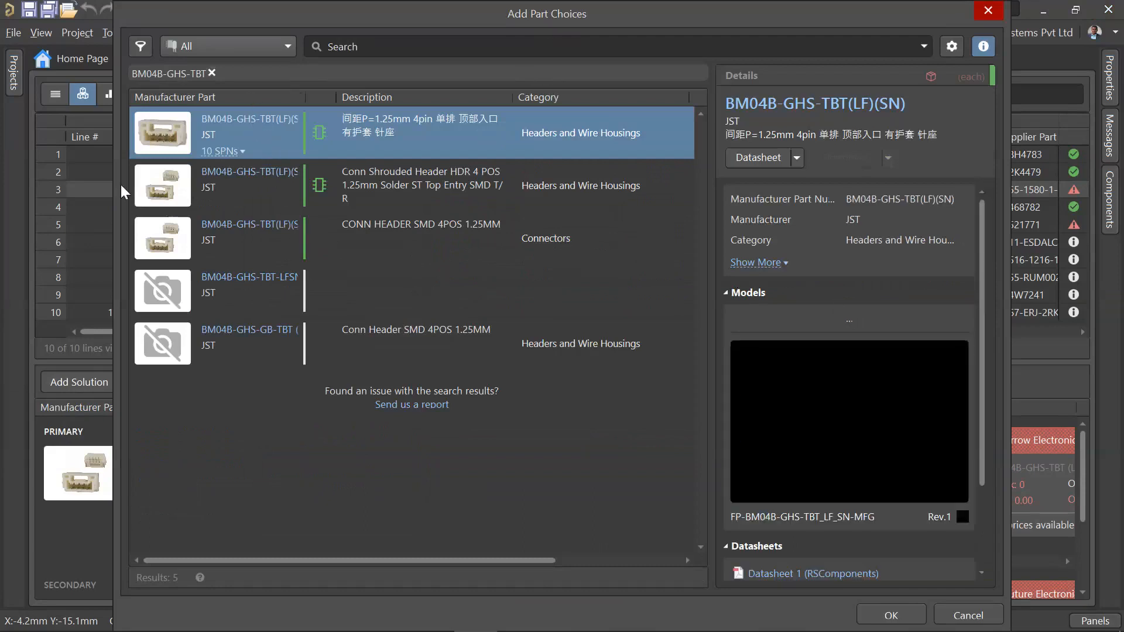
pyautogui.click(237, 184)
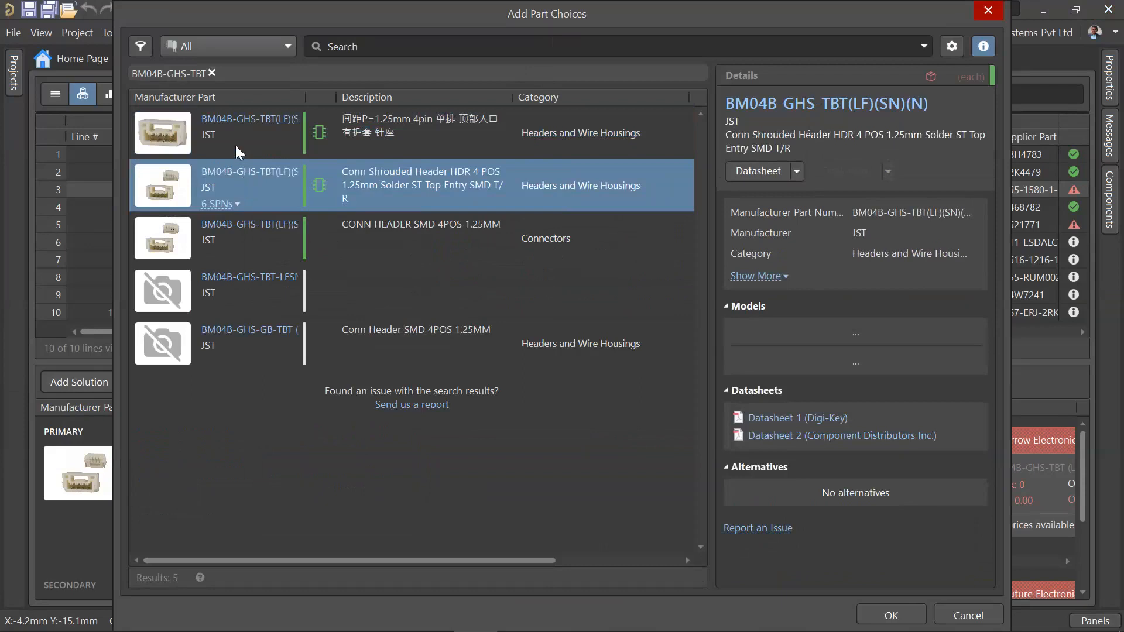
pyautogui.click(234, 144)
pyautogui.scroll(-5, 821, 445)
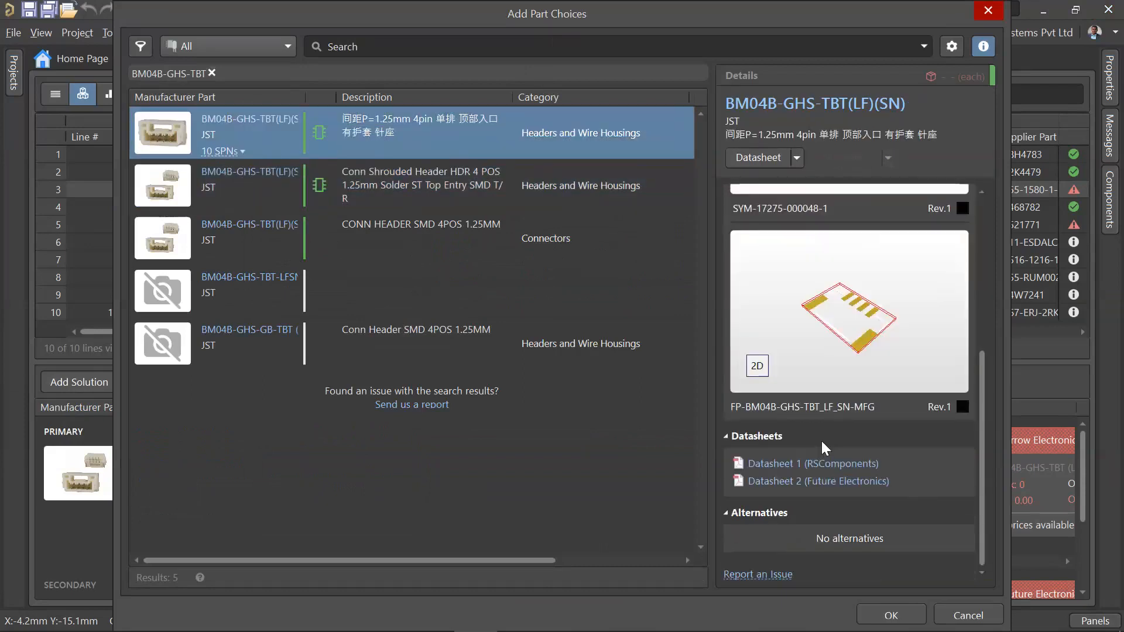
pyautogui.click(799, 153)
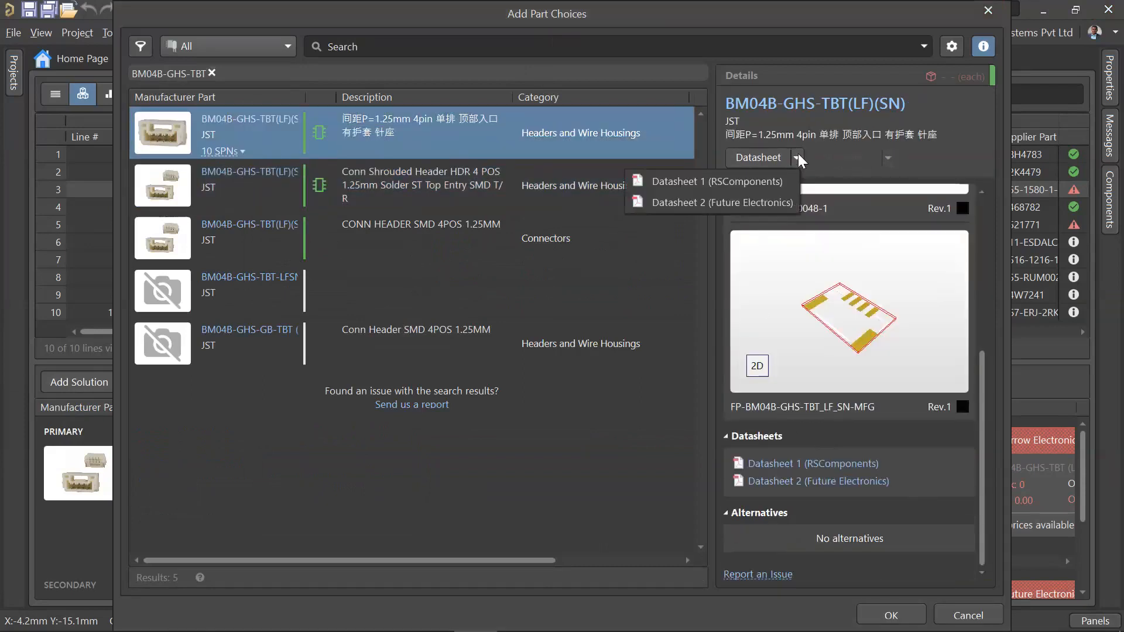
pyautogui.click(893, 154)
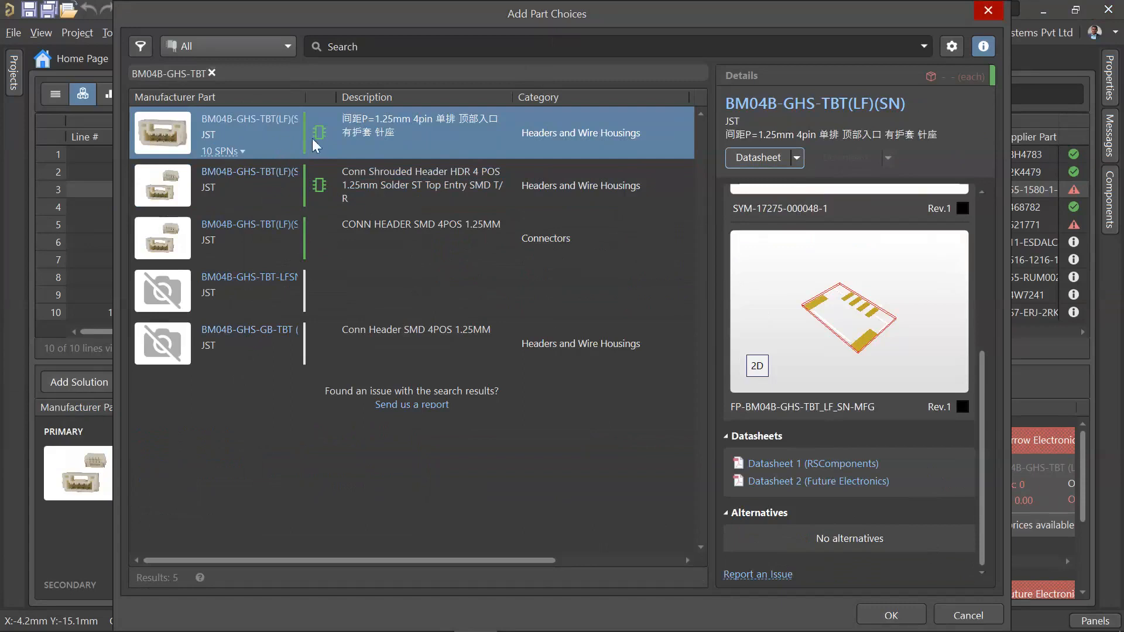
# Step: Compare supplier stock and pricing of the BM04B-GHS-TBT part choices, then leave the manufacturer links without adding a part
pyautogui.click(221, 152)
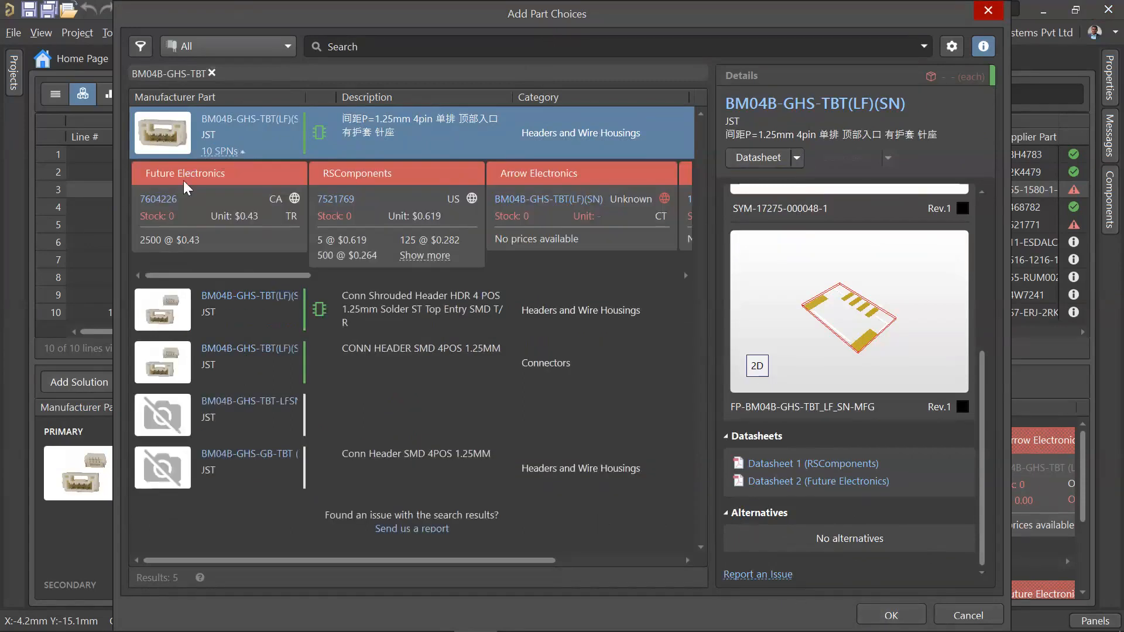
pyautogui.click(268, 318)
pyautogui.click(219, 328)
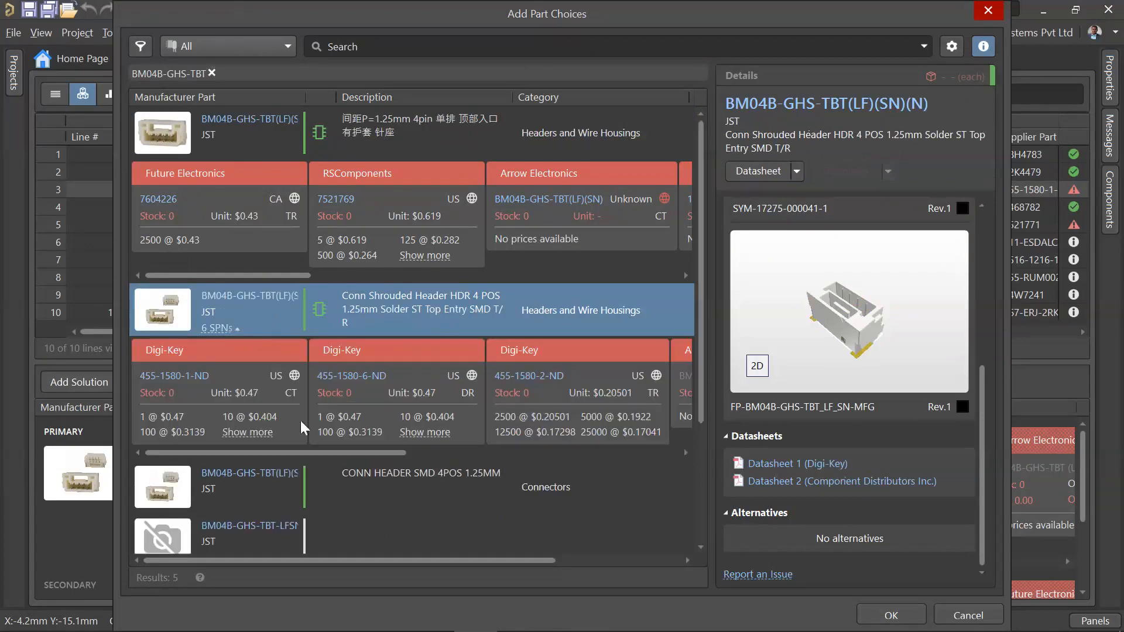
pyautogui.click(252, 503)
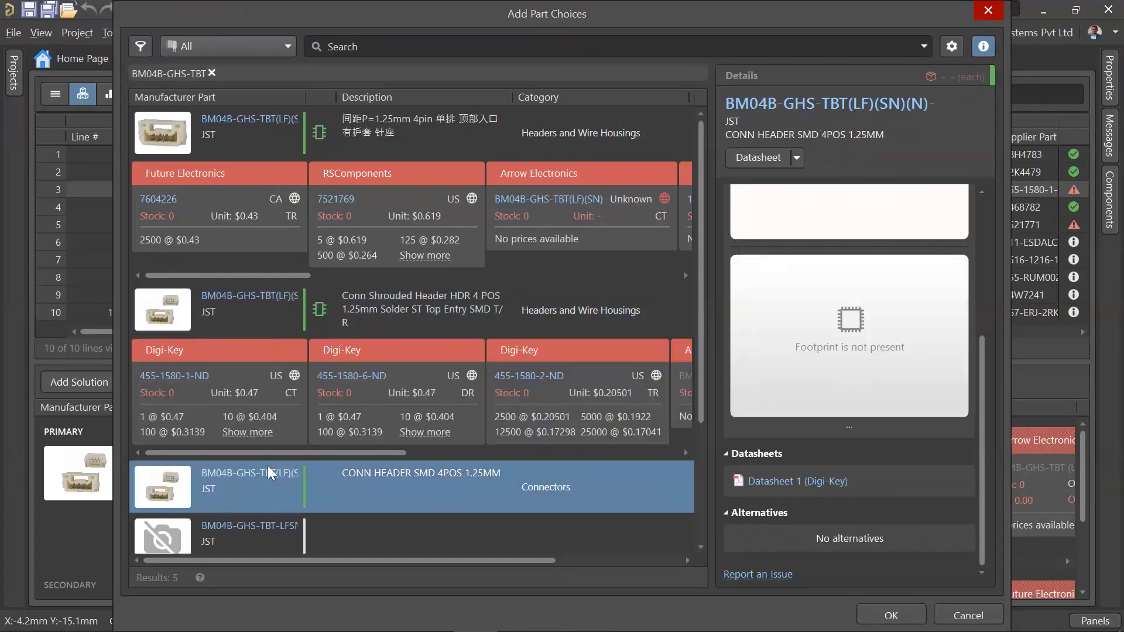
pyautogui.scroll(-3, 268, 466)
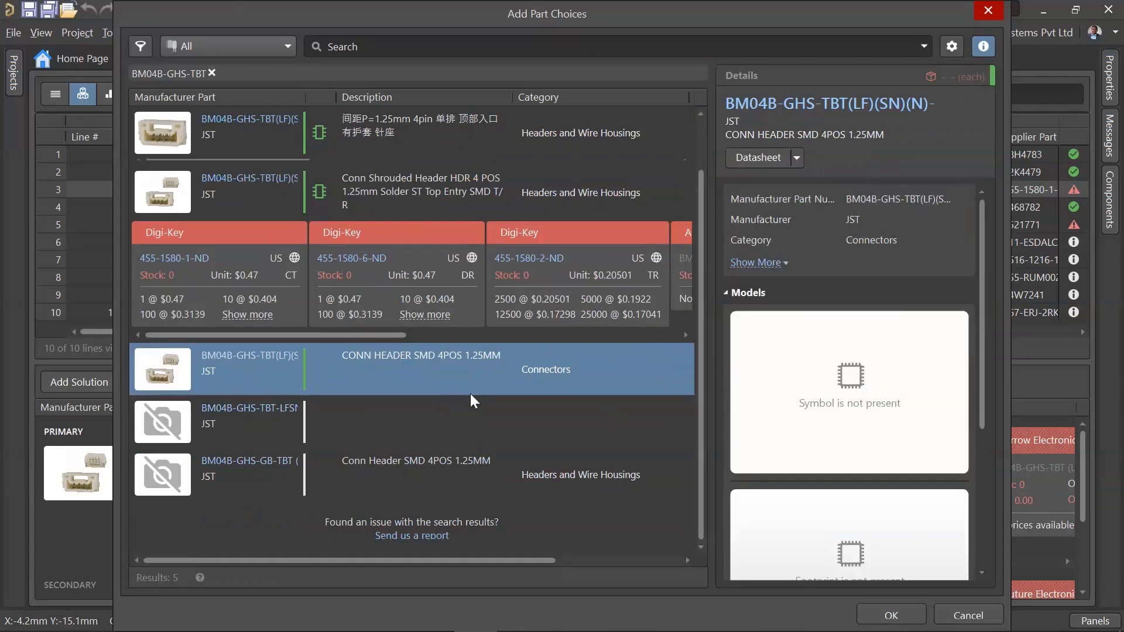
pyautogui.scroll(3, 306, 418)
pyautogui.moveTo(278, 275)
pyautogui.mouseDown()
pyautogui.moveTo(533, 265)
pyautogui.moveTo(266, 291)
pyautogui.mouseUp()
pyautogui.scroll(-3, 277, 396)
pyautogui.click(968, 614)
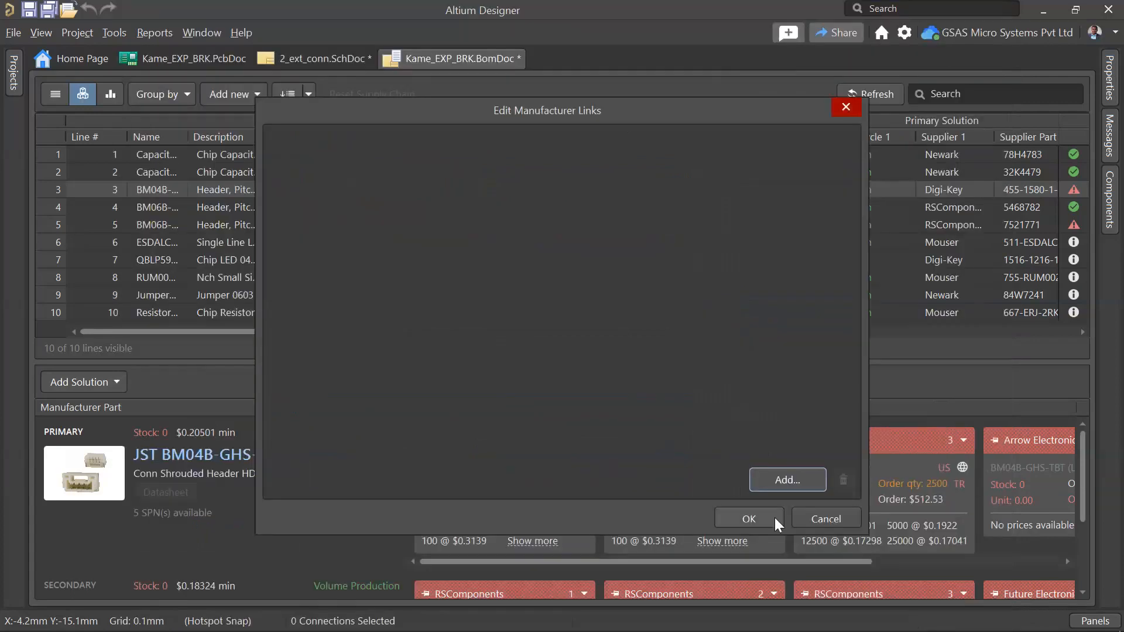
pyautogui.click(834, 517)
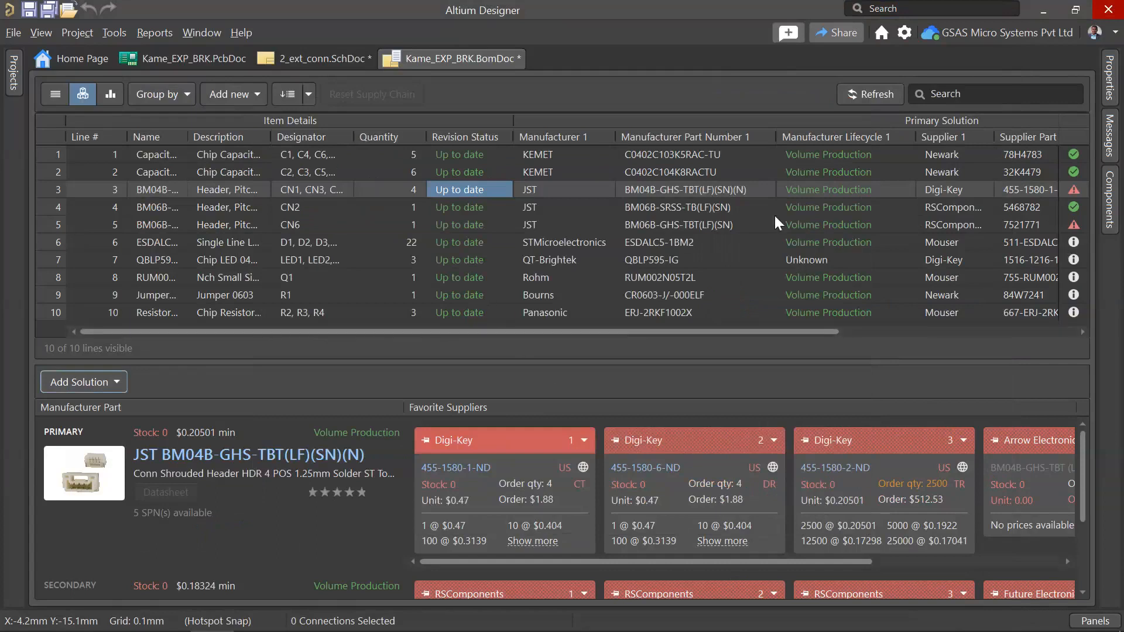
# Step: Select all ten BOM lines from the first capacitor to the resistors and set their part ranks automatically
pyautogui.click(314, 154)
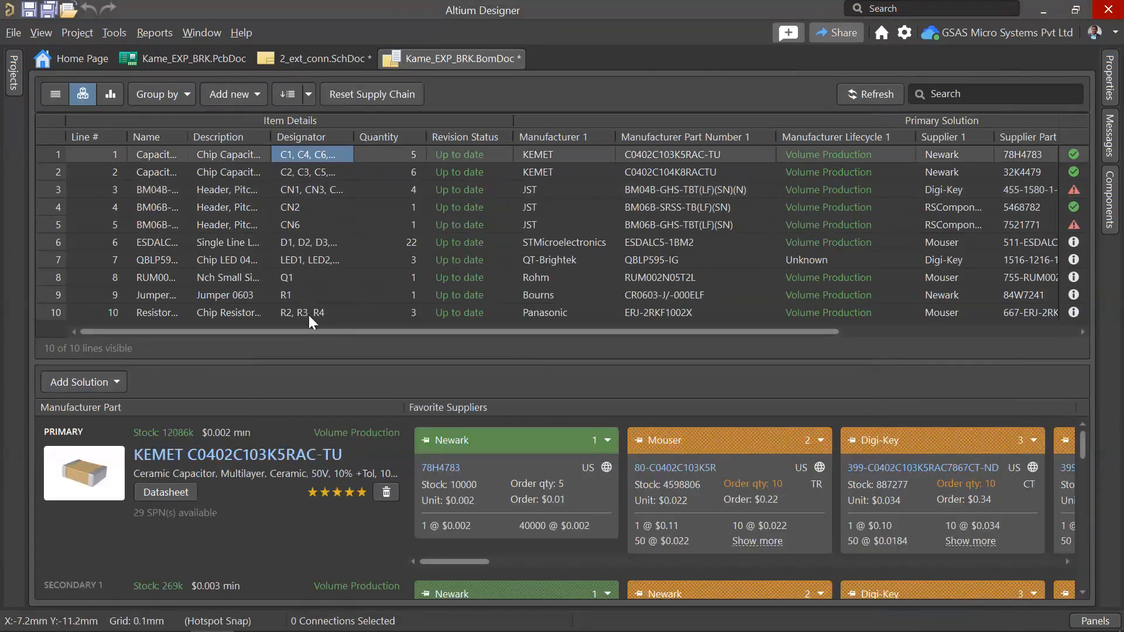
pyautogui.moveTo(308, 314); pyautogui.dragTo(279, 154)
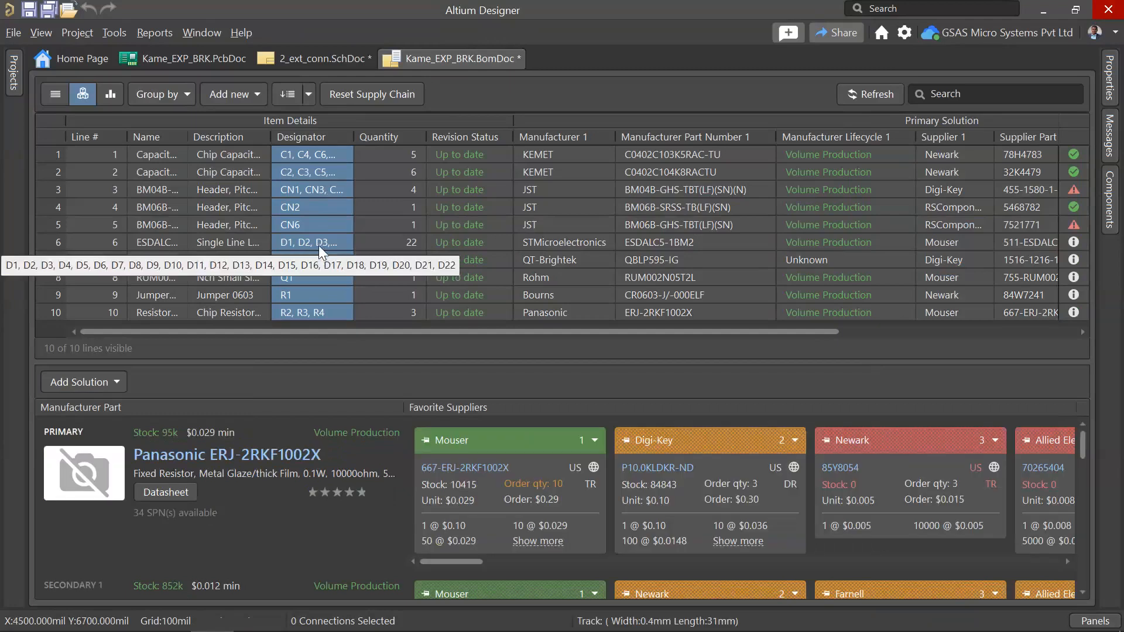
pyautogui.rightClick(319, 269)
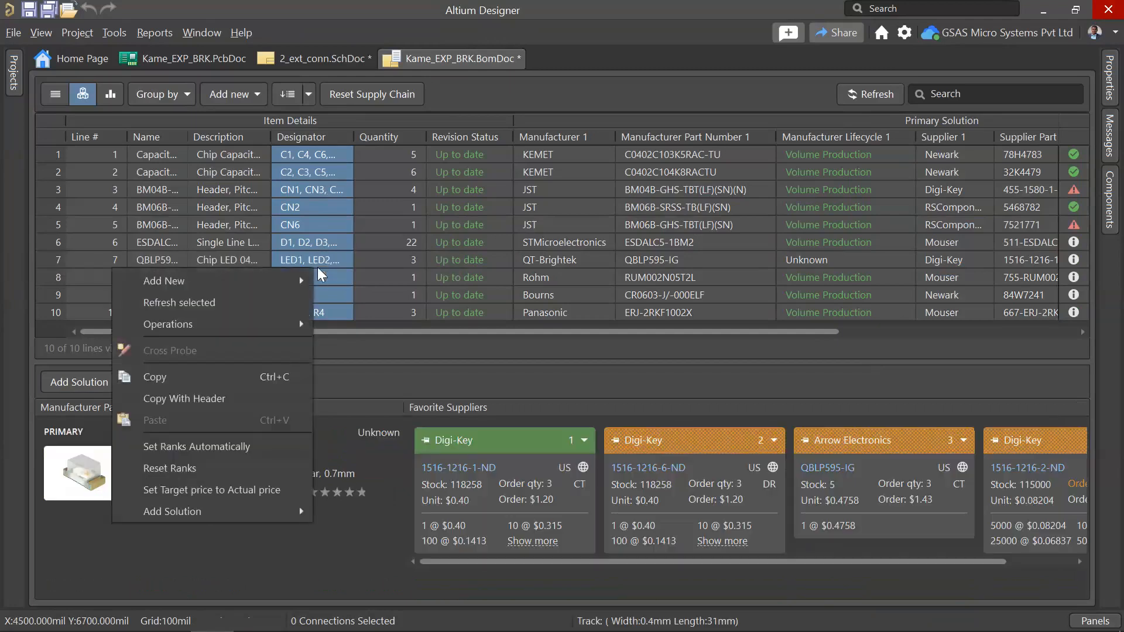
pyautogui.click(209, 447)
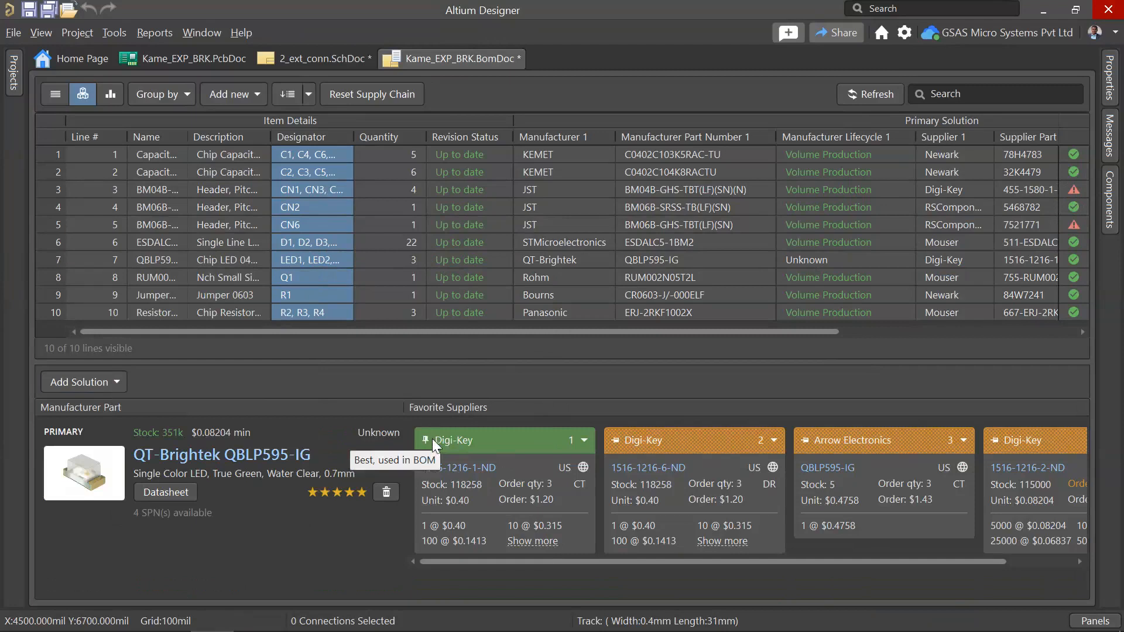
# Step: Try a different supplier rank for the first Digi-Key offer on the QBLP595-IG LED line, then restore the original order
pyautogui.click(301, 263)
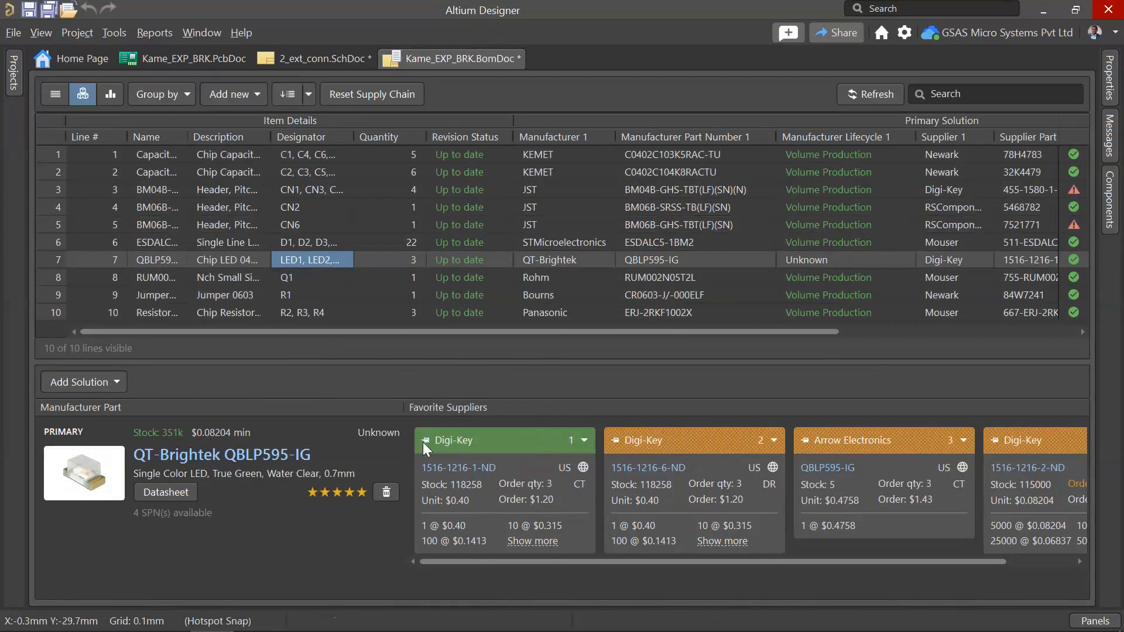
pyautogui.click(583, 441)
pyautogui.click(572, 478)
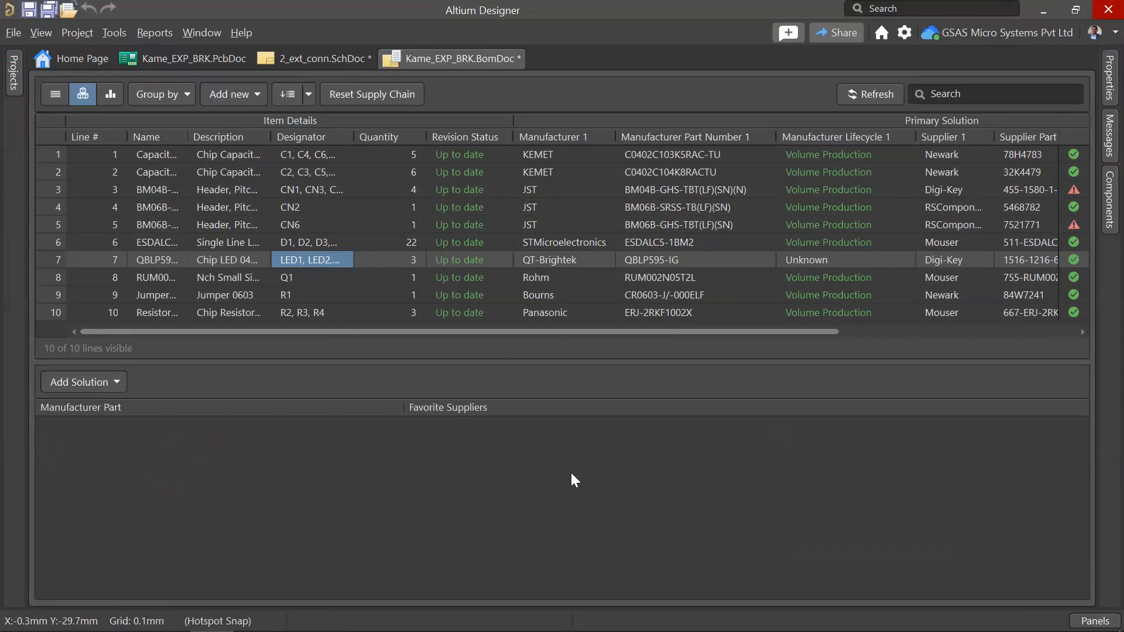
pyautogui.click(424, 442)
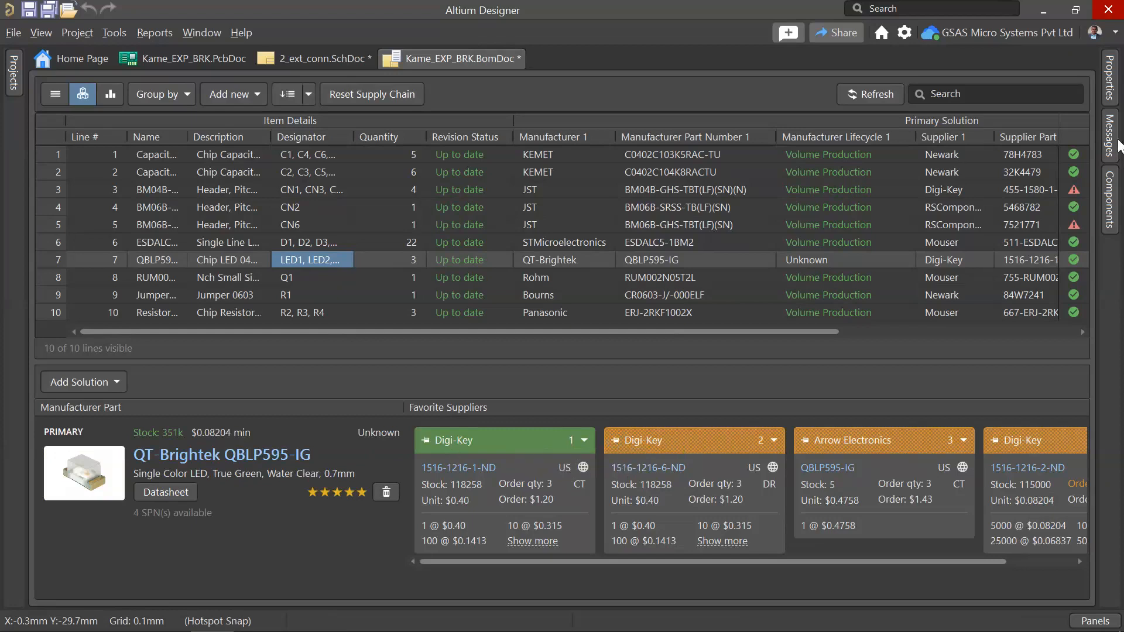
# Step: Review the favorite suppliers list in the BOM's general document properties and leave it without making changes
pyautogui.click(1110, 79)
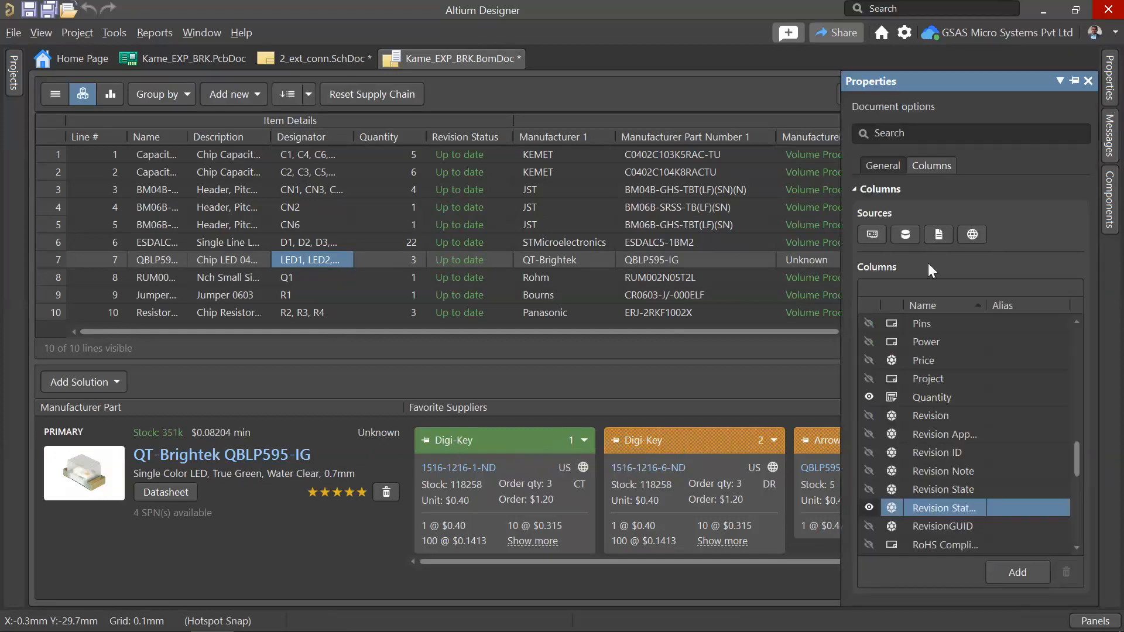
pyautogui.click(884, 166)
pyautogui.scroll(-1, 999, 423)
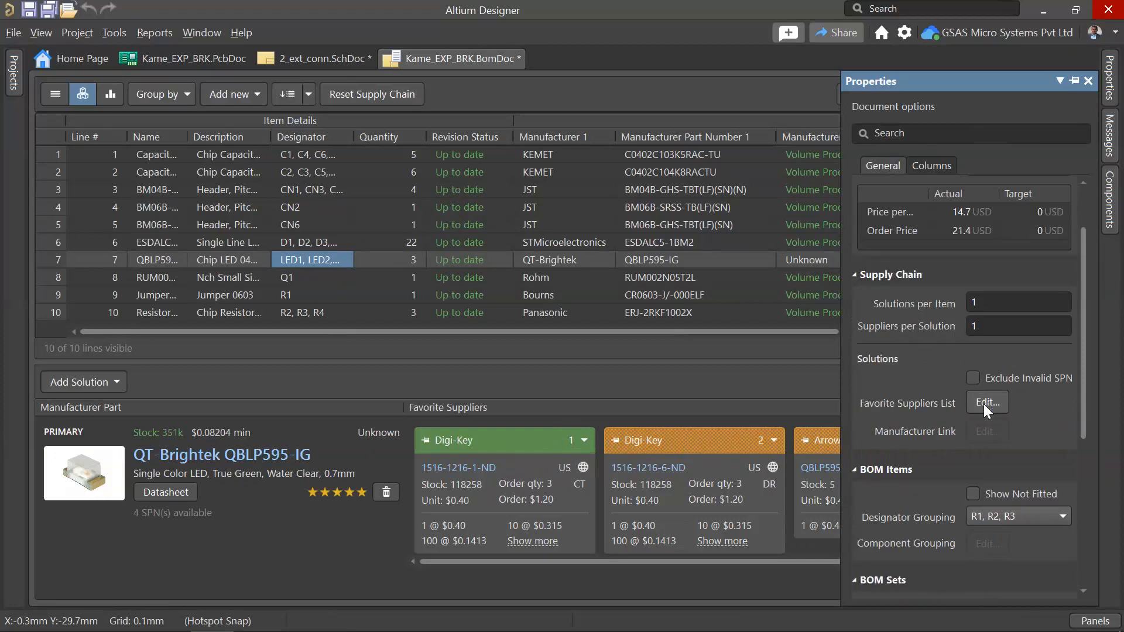
pyautogui.click(986, 403)
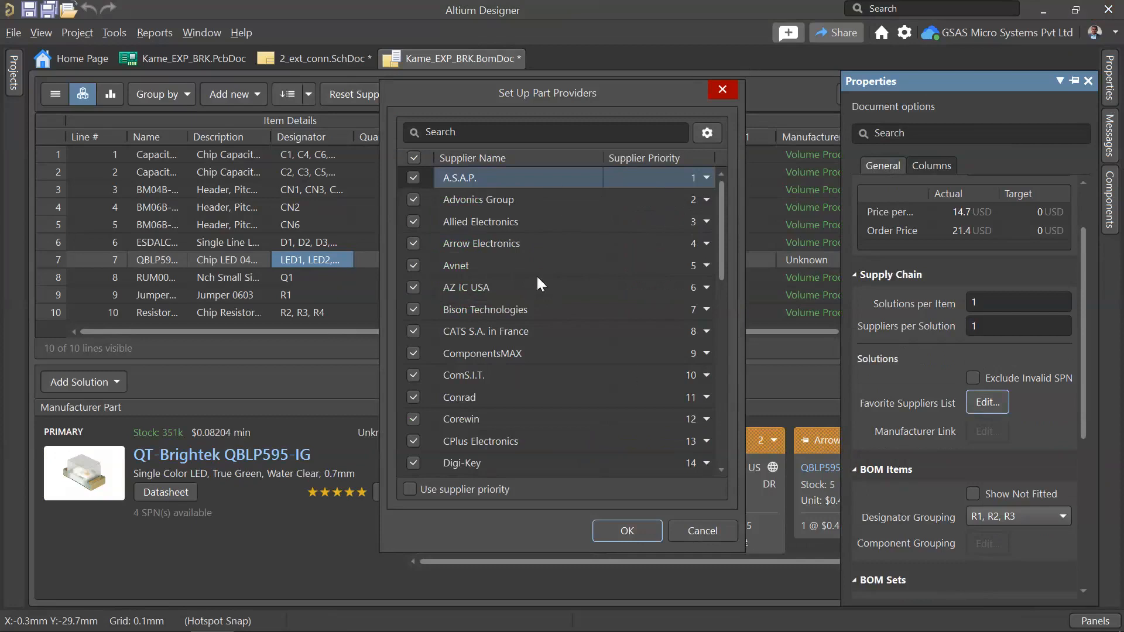
pyautogui.moveTo(632, 88); pyautogui.dragTo(727, 65)
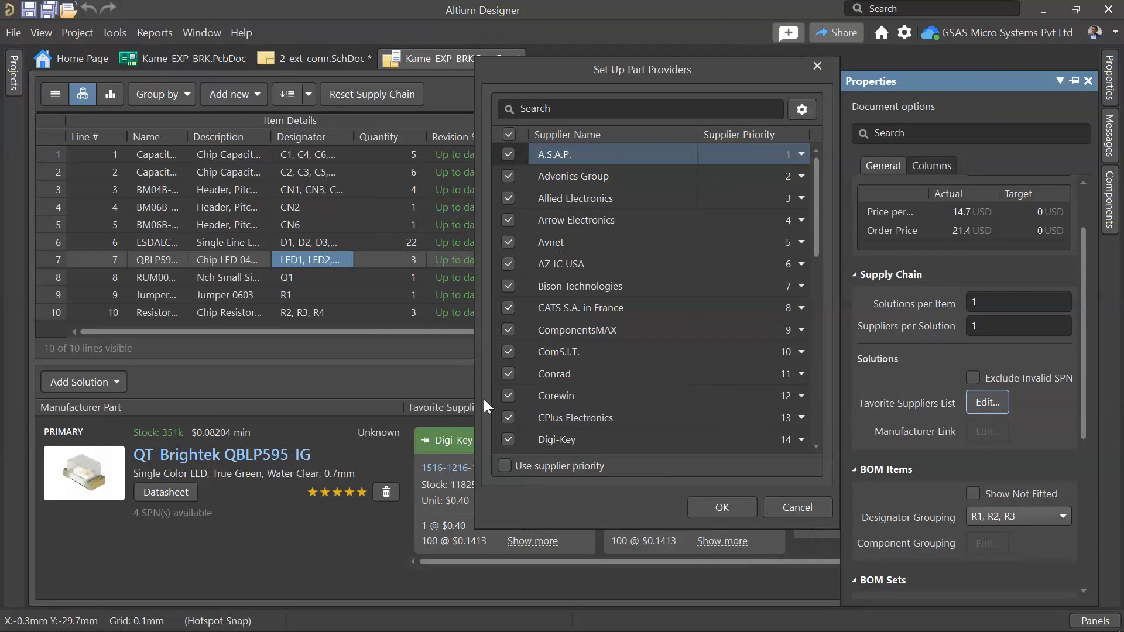
pyautogui.click(805, 510)
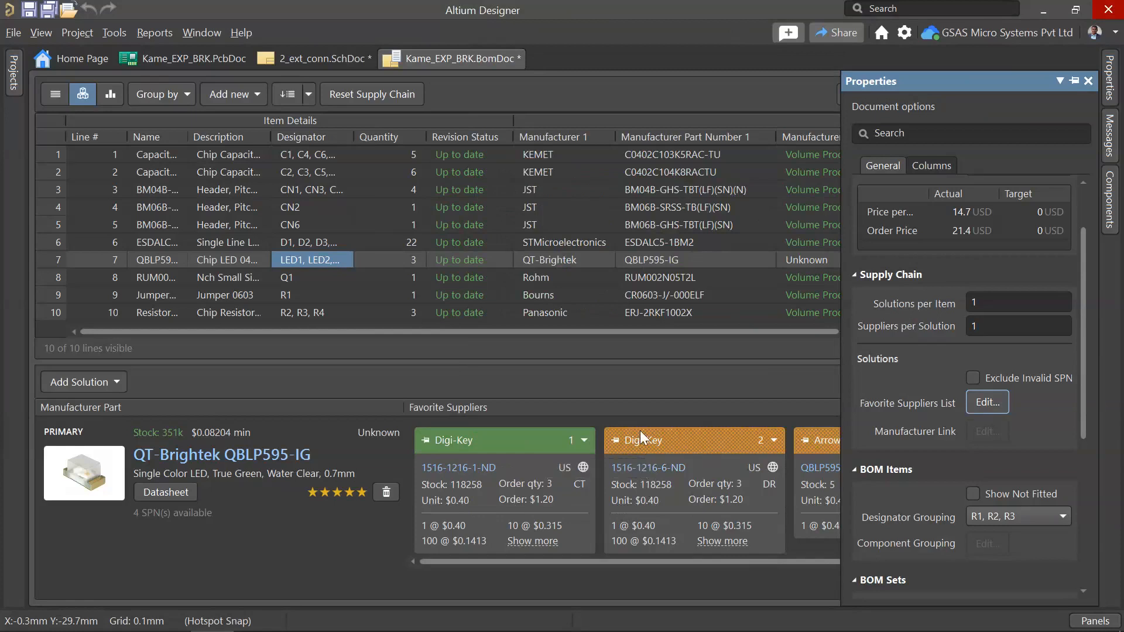
# Step: Set the BOM's currency to INR and its production quantity to 10
pyautogui.scroll(3, 886, 331)
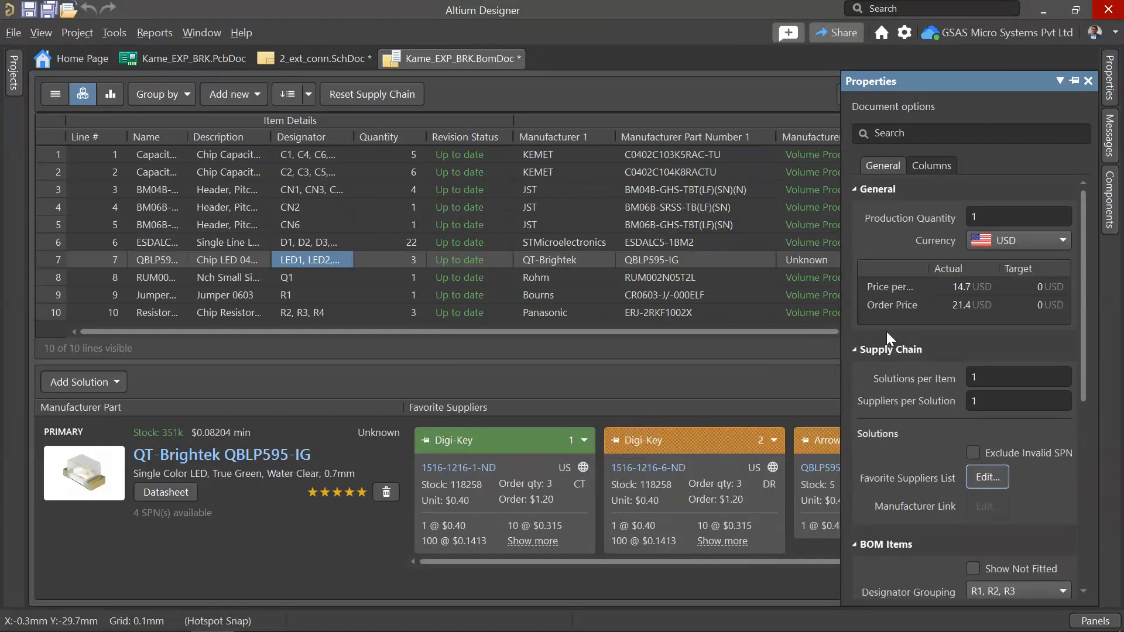
pyautogui.click(1002, 241)
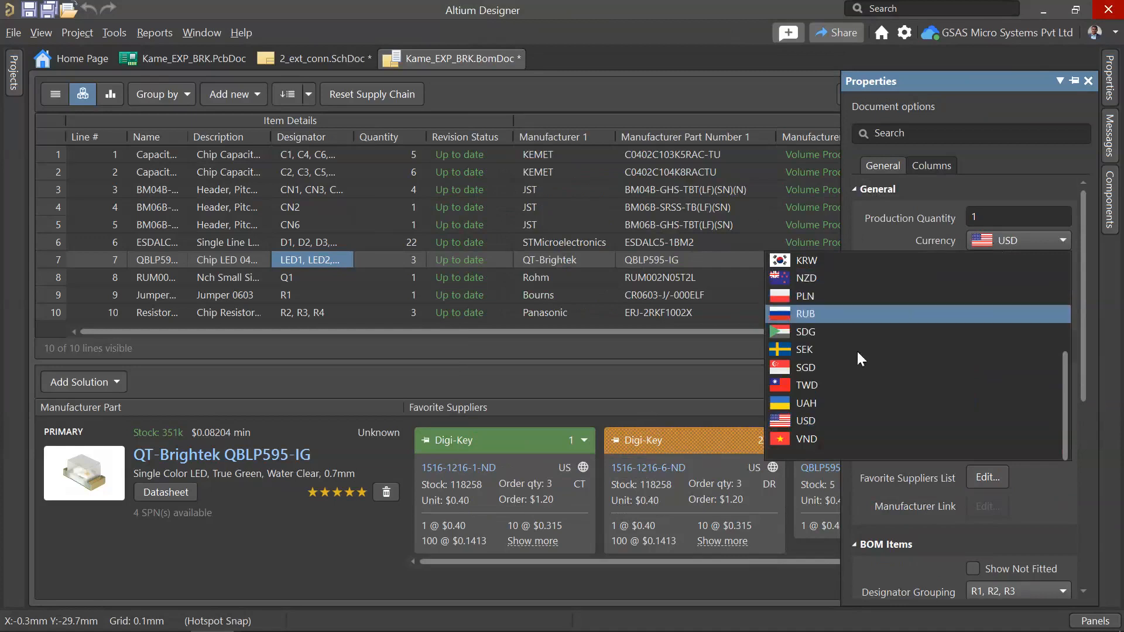
pyautogui.scroll(2, 807, 380)
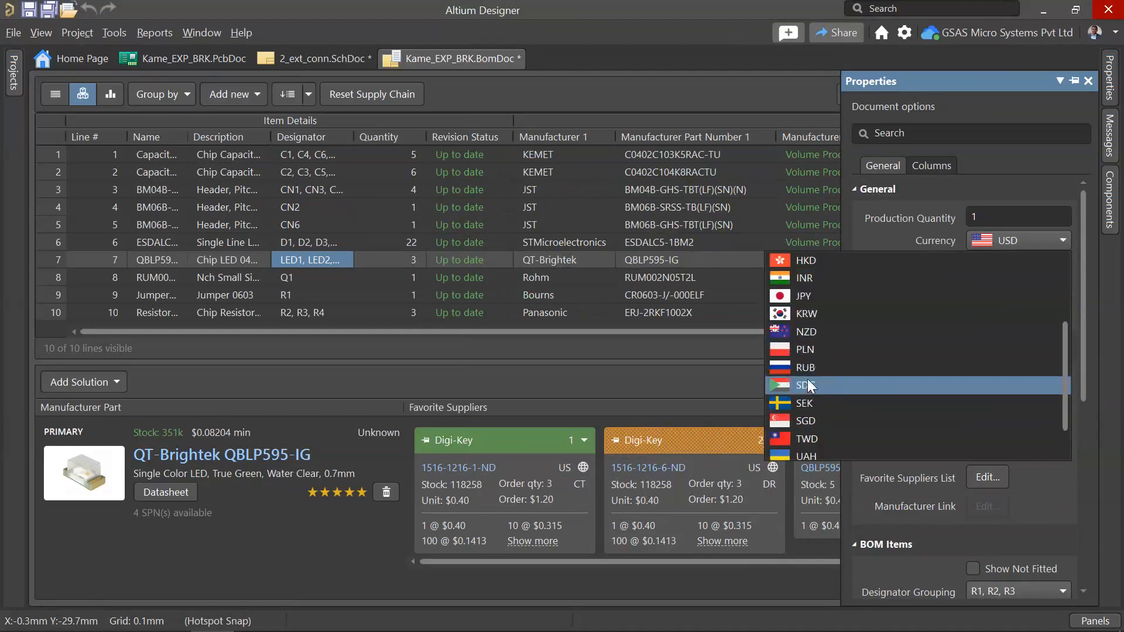
pyautogui.click(808, 338)
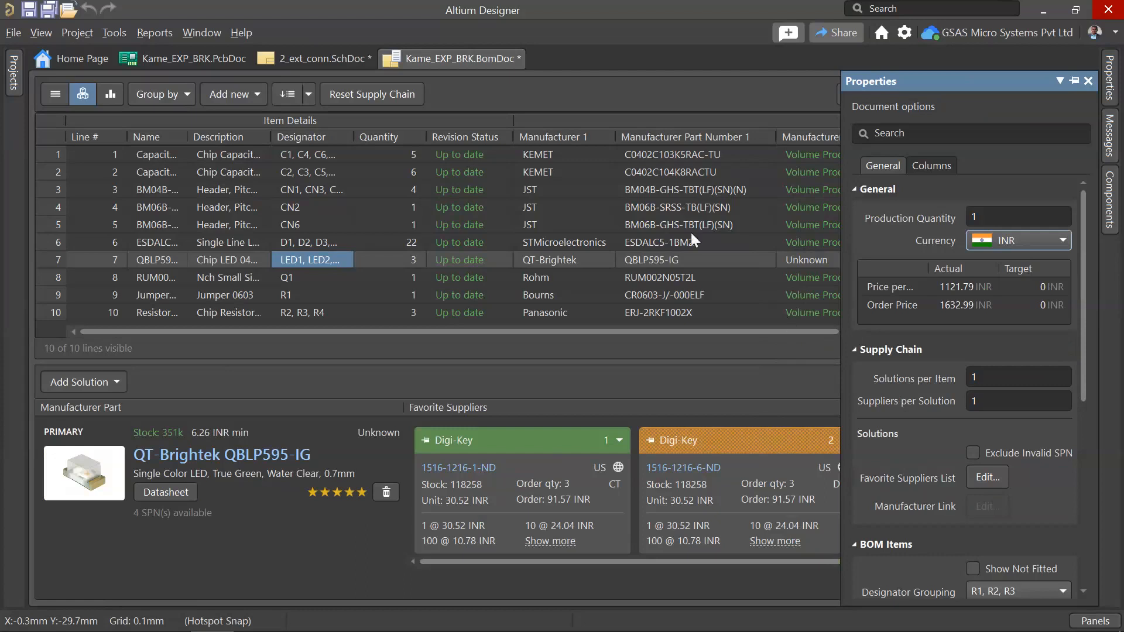
pyautogui.click(998, 225)
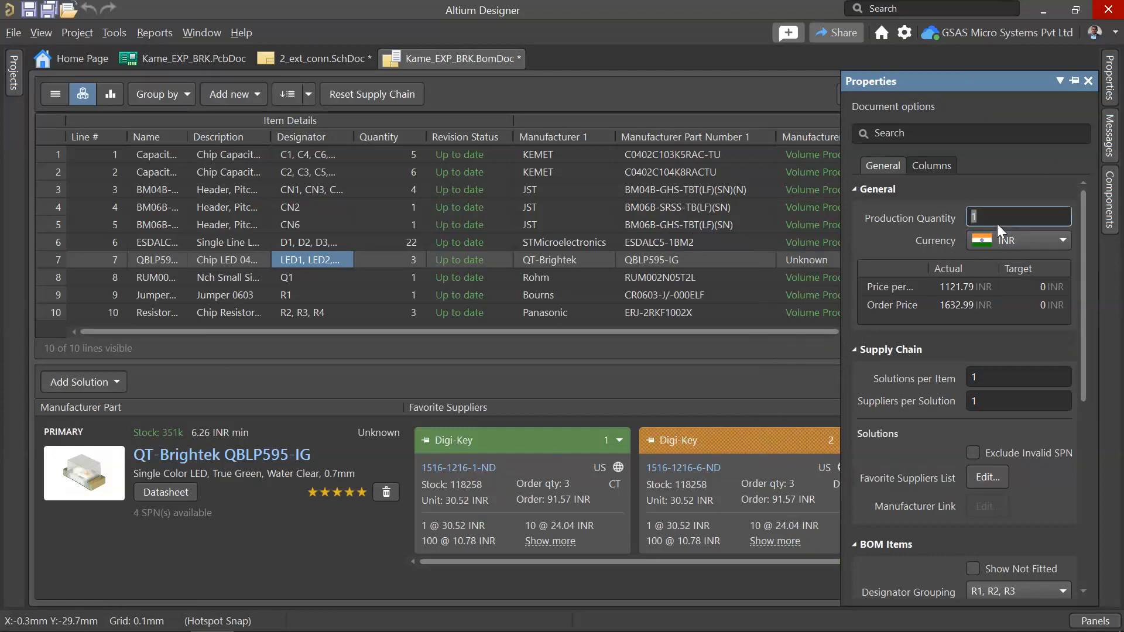
pyautogui.write('0')
pyautogui.press('Return')
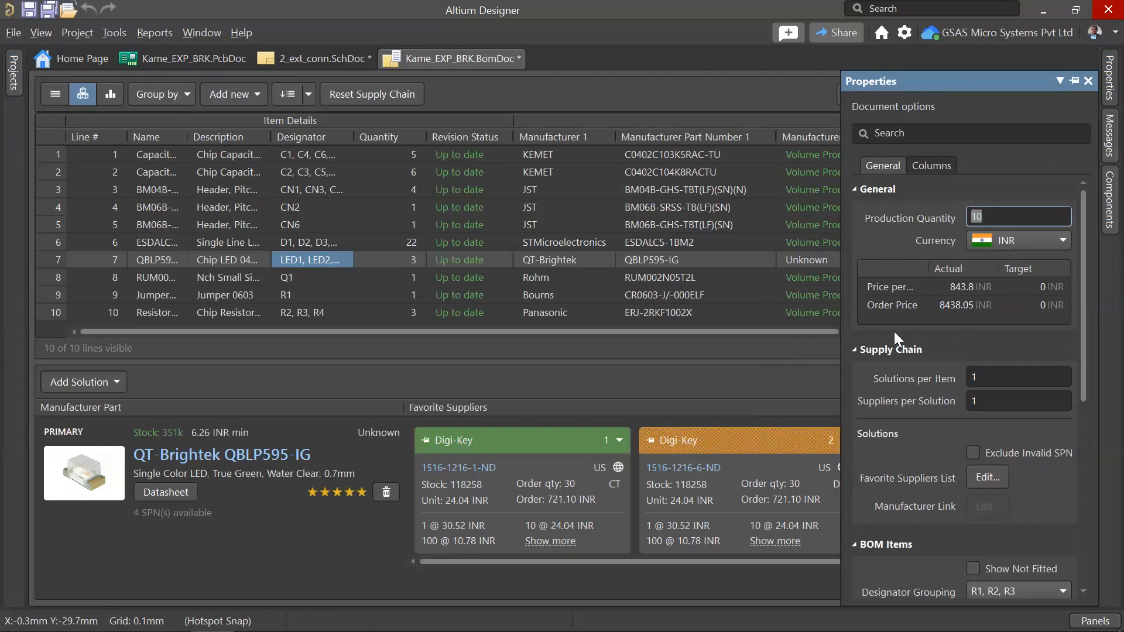
# Step: Review the designator grouping formats and the BOM Checks report modes in the document properties without changing them
pyautogui.scroll(-6, 908, 336)
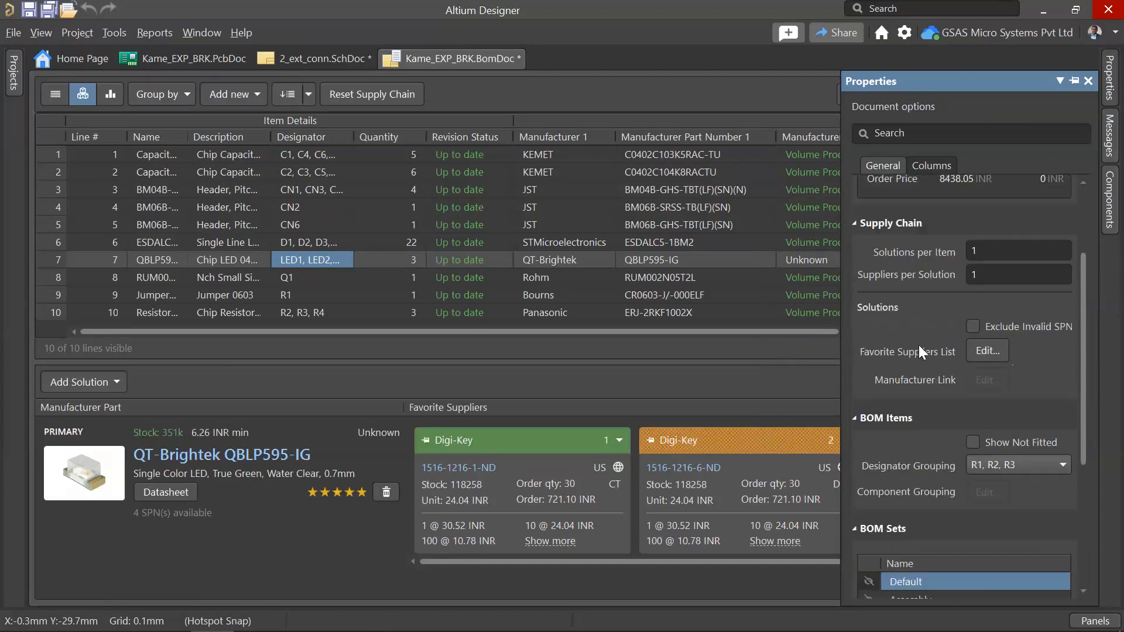
pyautogui.click(1003, 343)
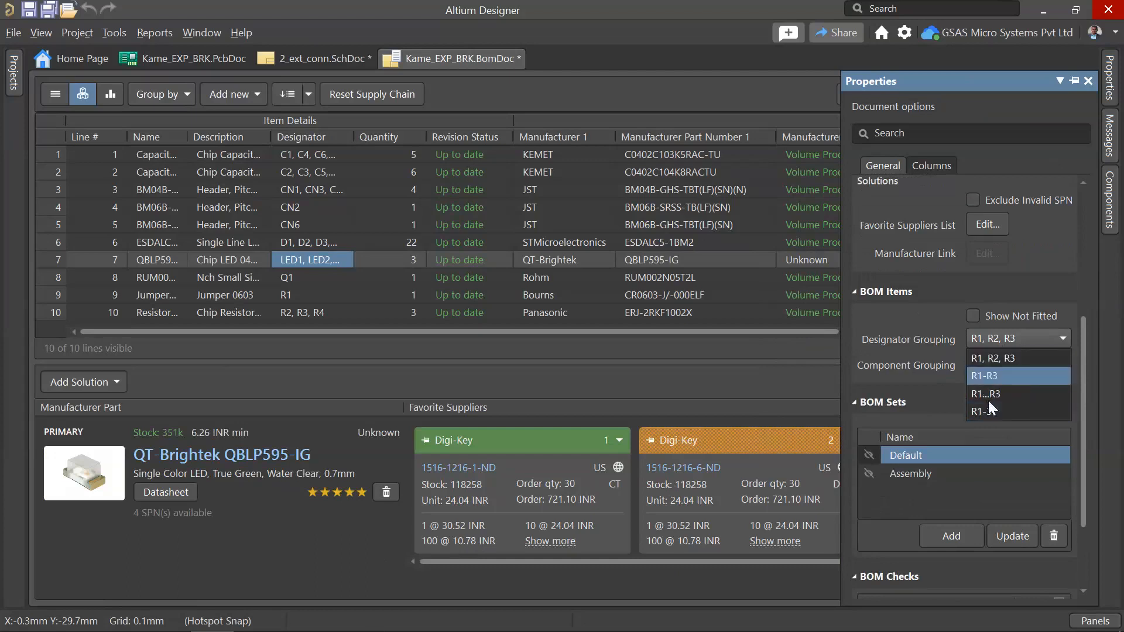
pyautogui.click(934, 301)
pyautogui.scroll(-3, 933, 407)
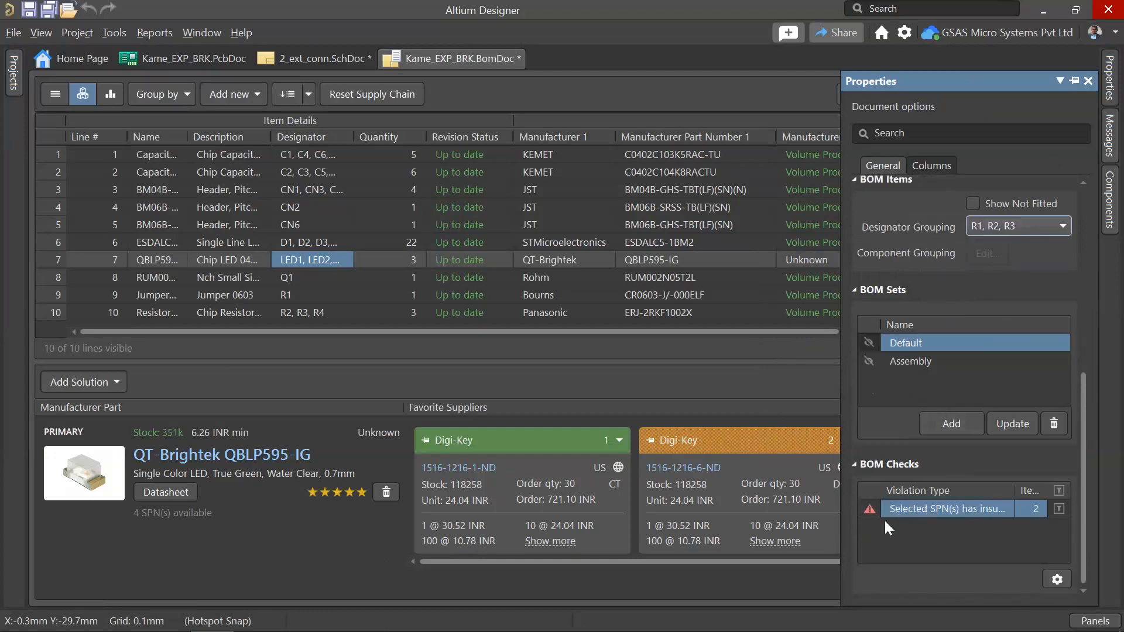
pyautogui.click(1060, 582)
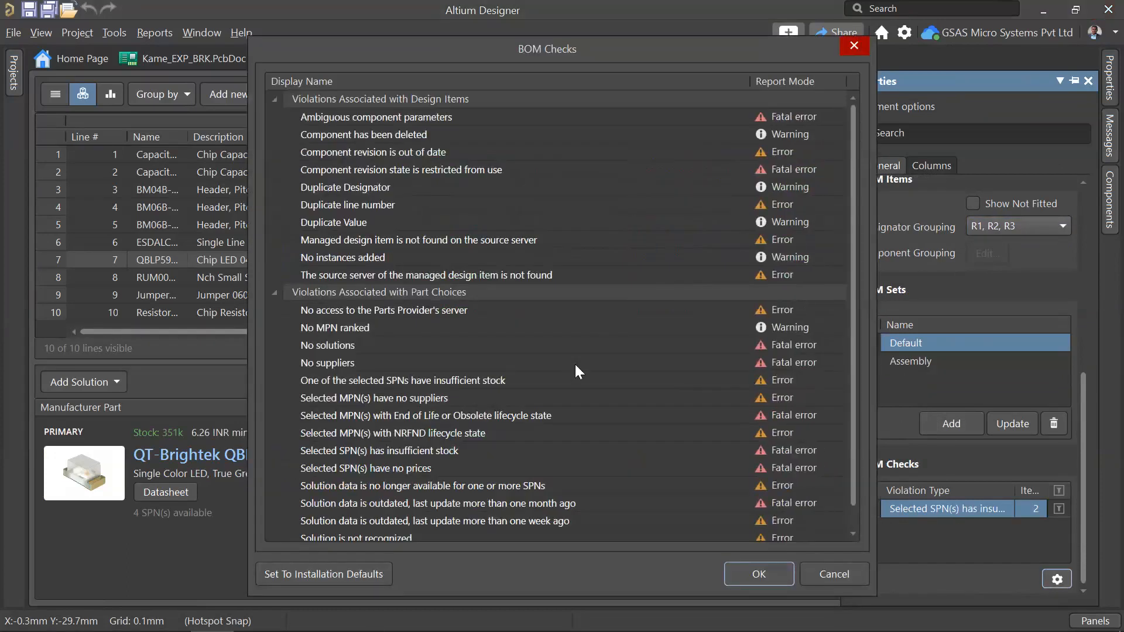
pyautogui.press('Escape')
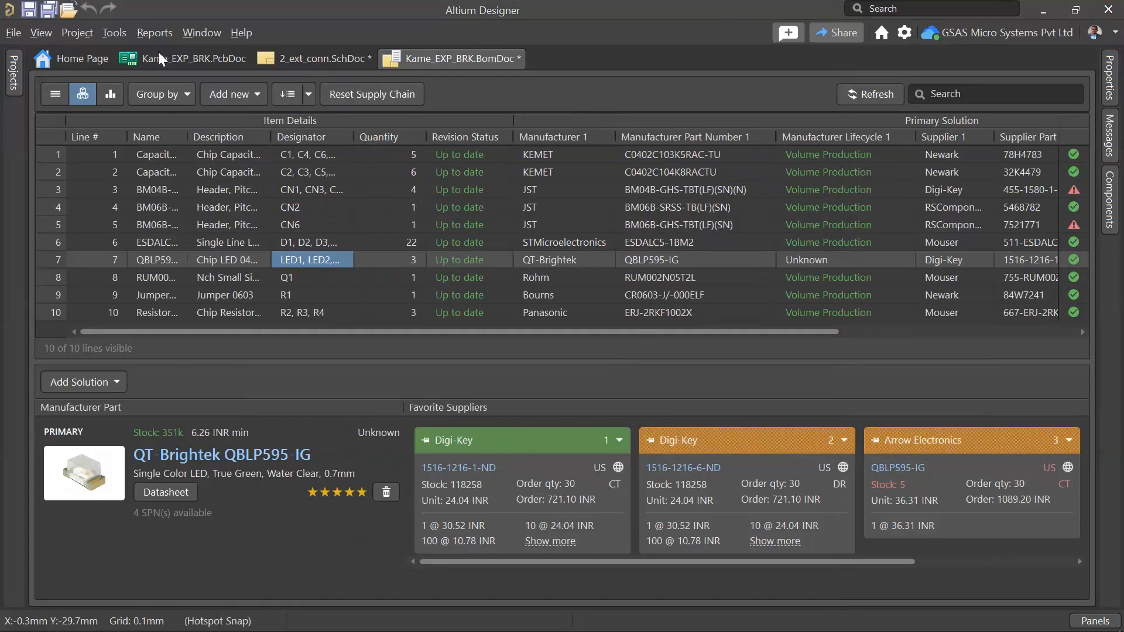
# Step: Open the Bill of Materials report for Kame_EXP_BRK.BomDoc and look through its variations and available columns
pyautogui.click(148, 34)
pyautogui.click(176, 52)
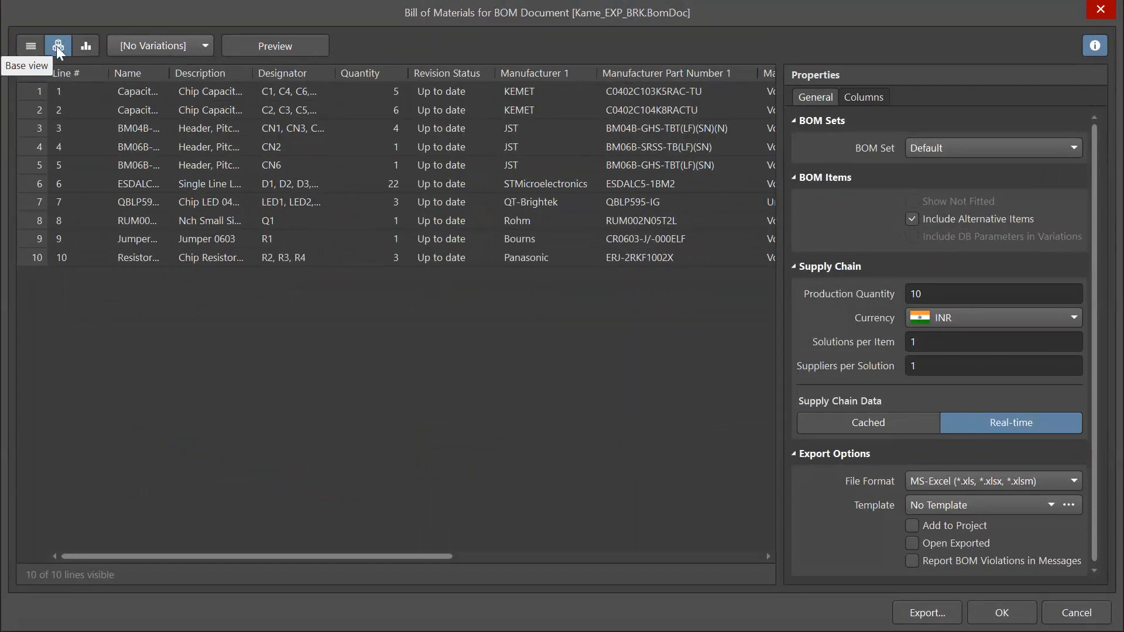
pyautogui.click(145, 48)
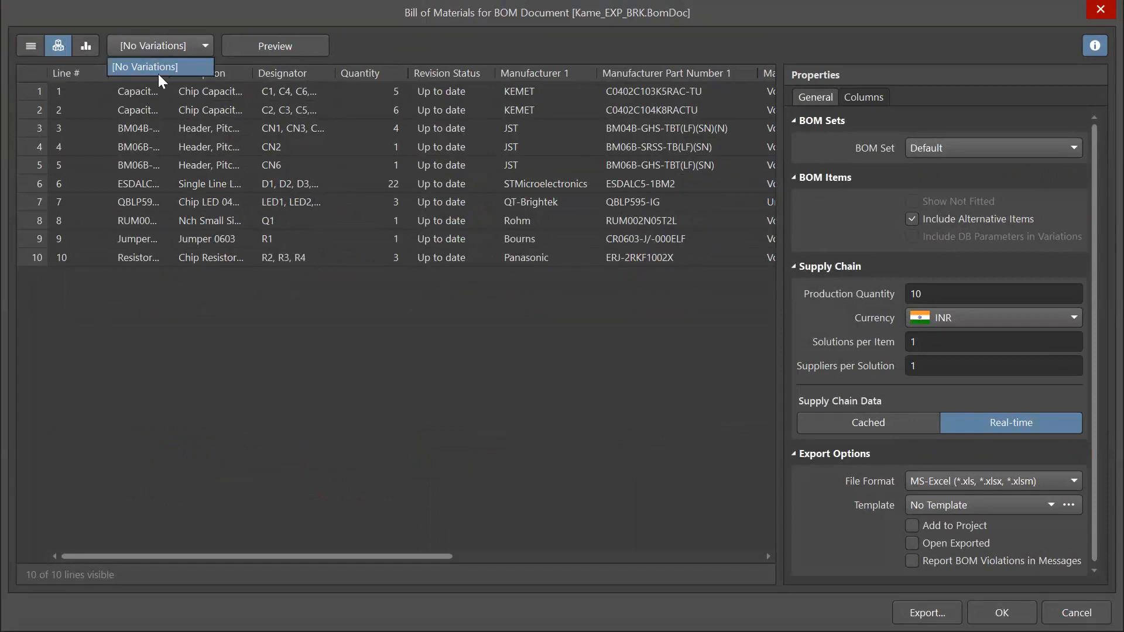
pyautogui.click(914, 39)
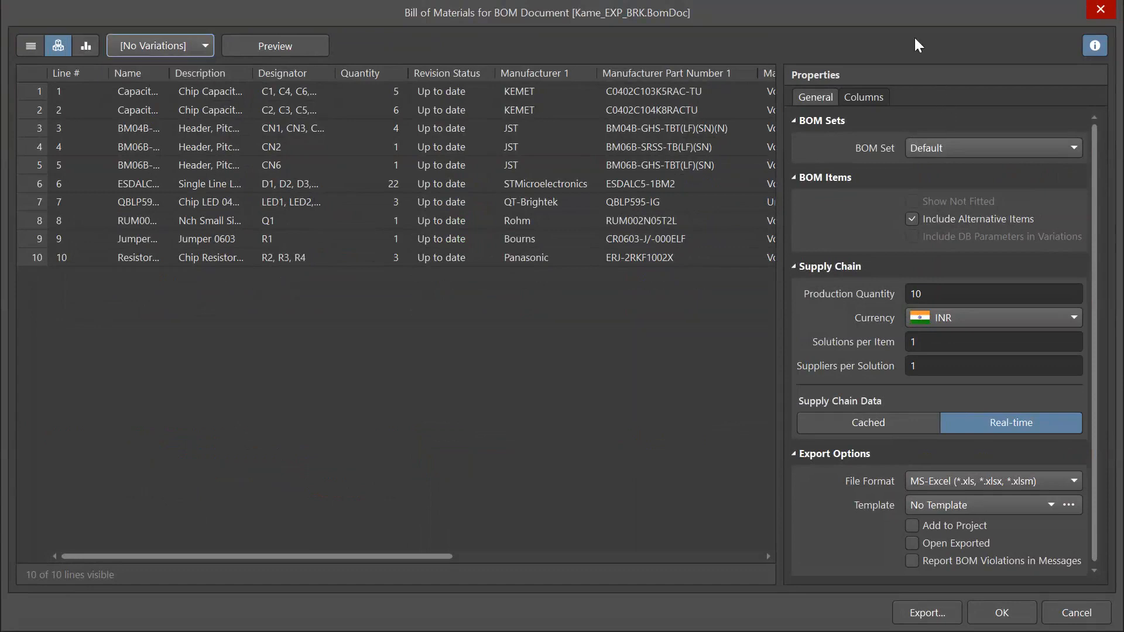
pyautogui.click(867, 97)
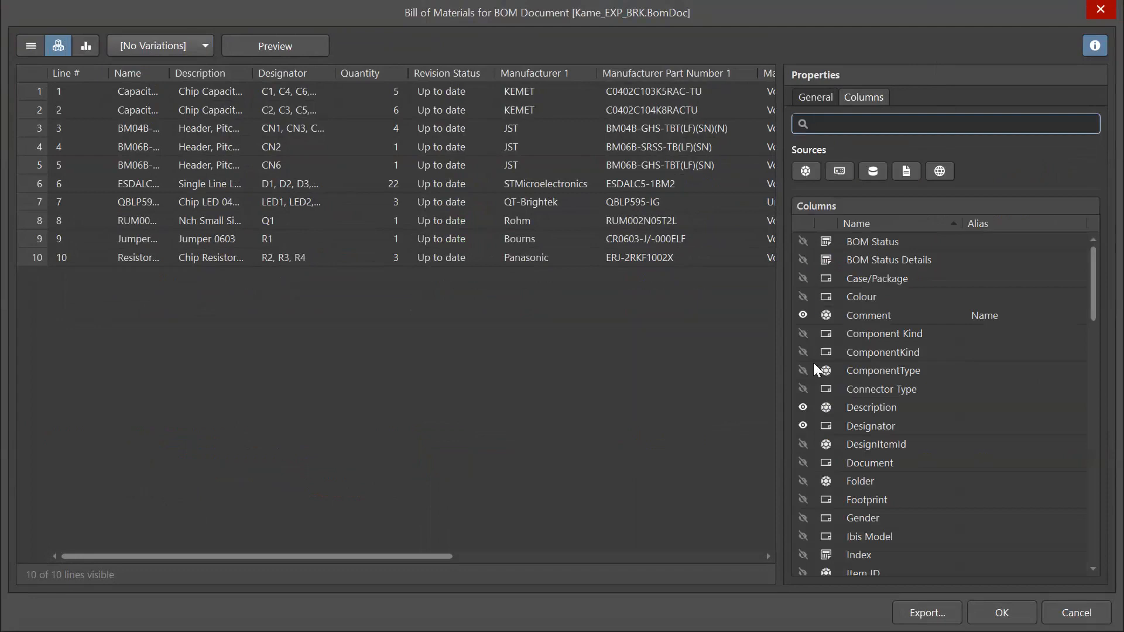
pyautogui.scroll(-20, 853, 384)
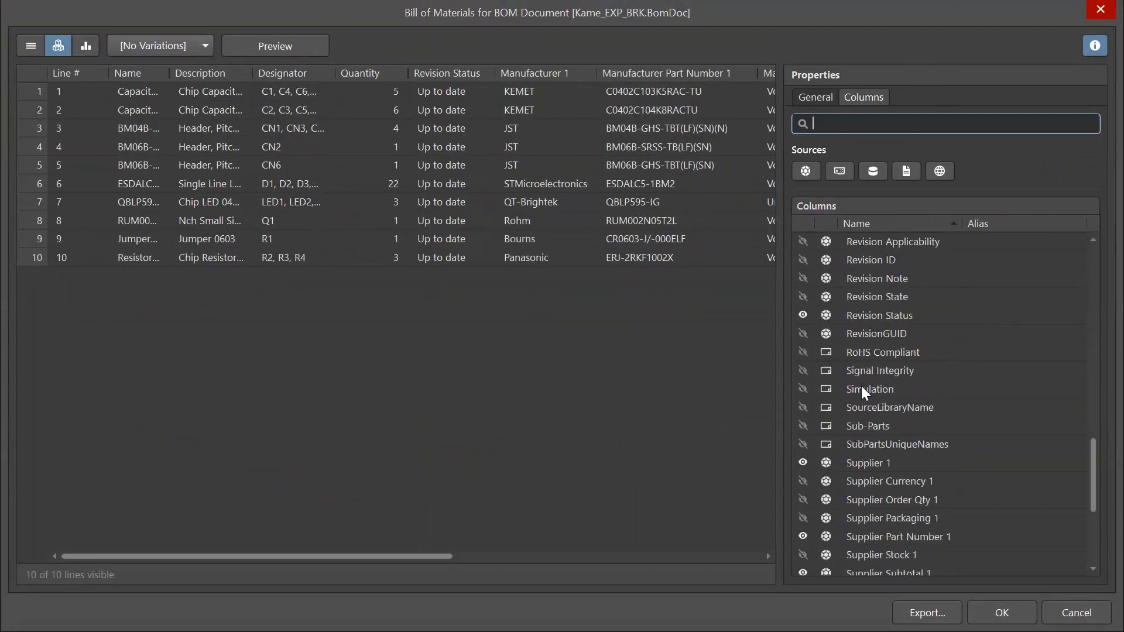
pyautogui.scroll(-4, 864, 388)
pyautogui.scroll(10, 856, 412)
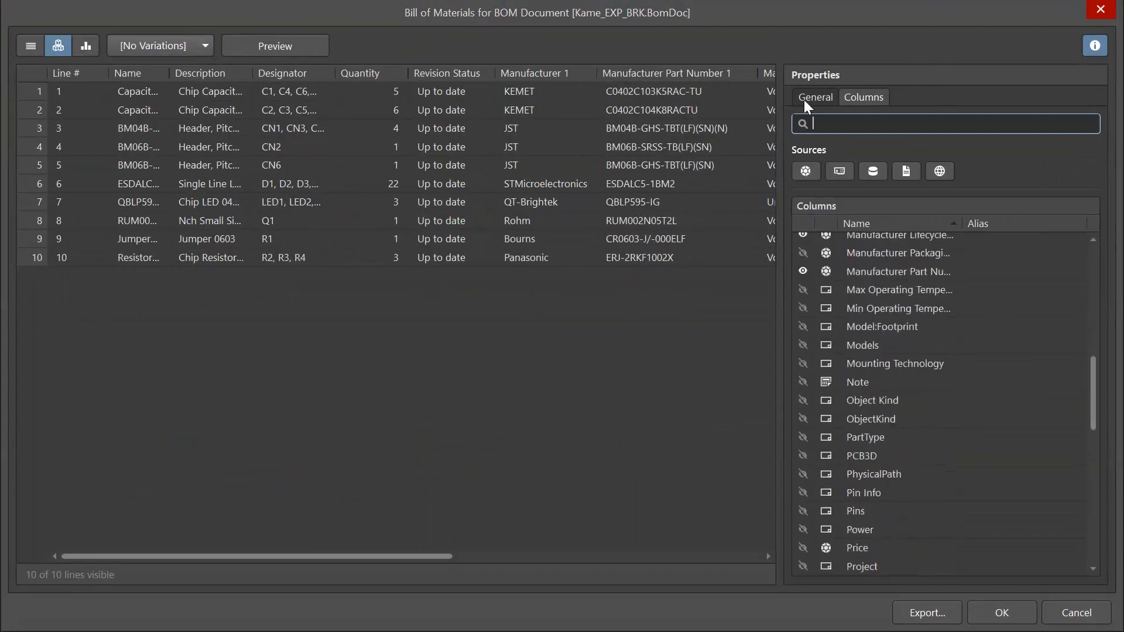
# Step: Compare the Assembly and Default BOM sets in the report and leave the BOM set on Assembly
pyautogui.click(814, 97)
pyautogui.click(938, 152)
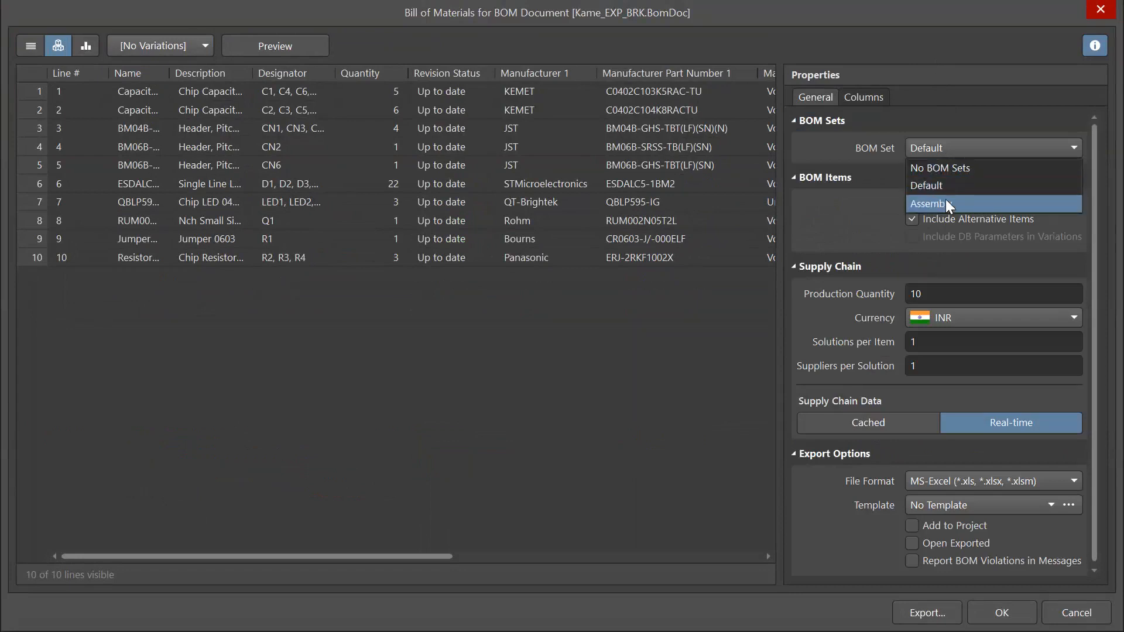
pyautogui.click(948, 205)
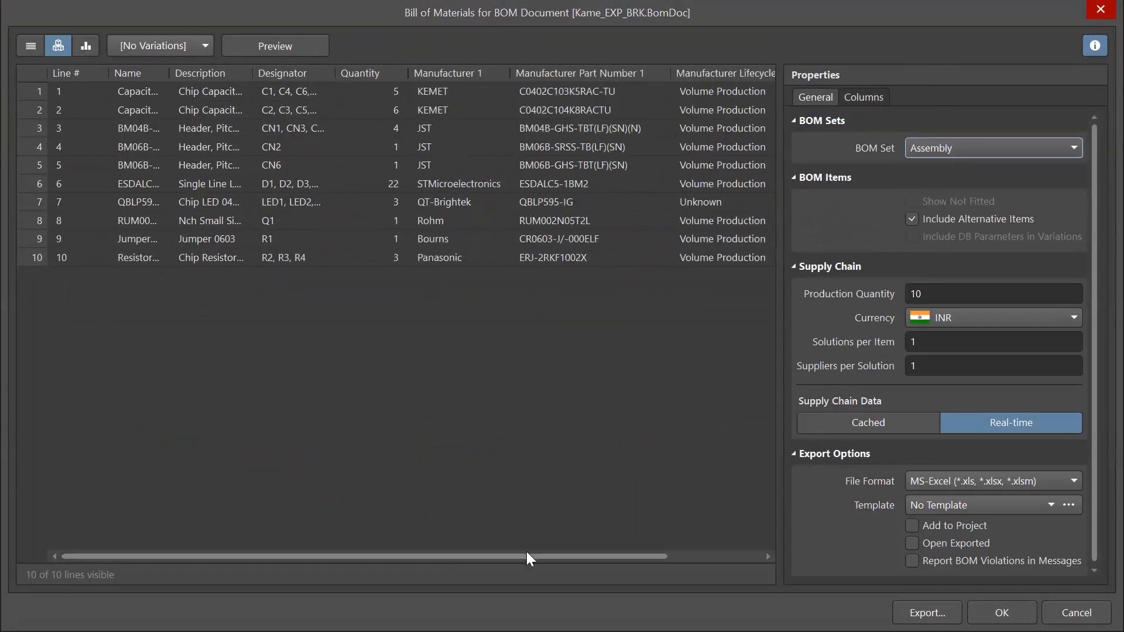
pyautogui.moveTo(526, 556); pyautogui.dragTo(698, 556)
pyautogui.click(958, 146)
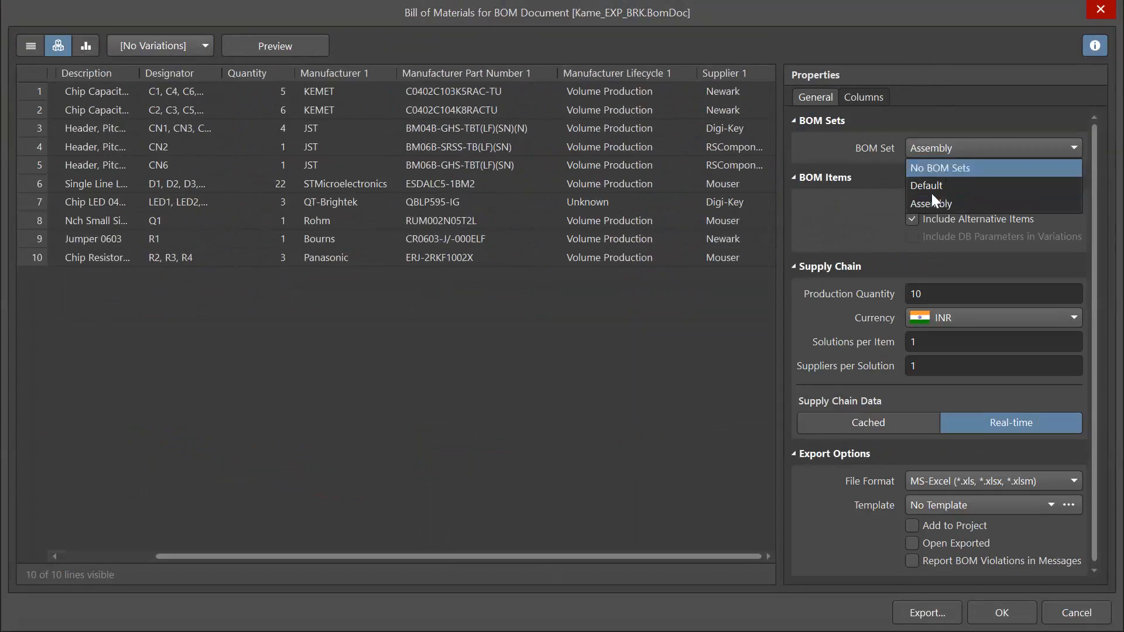
pyautogui.click(922, 184)
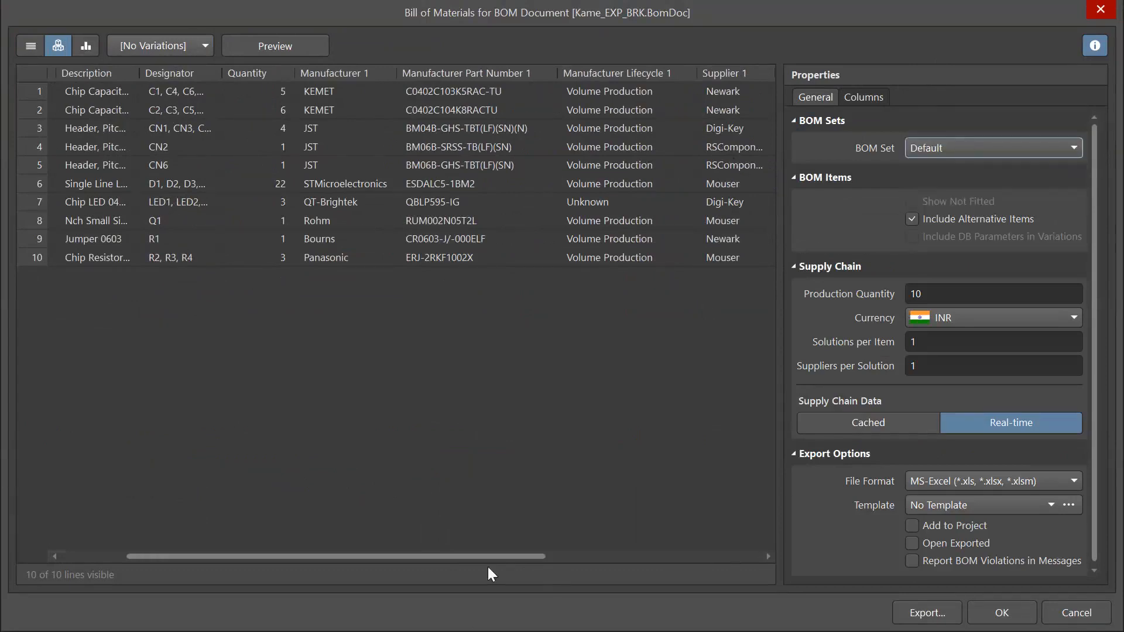
pyautogui.click(983, 149)
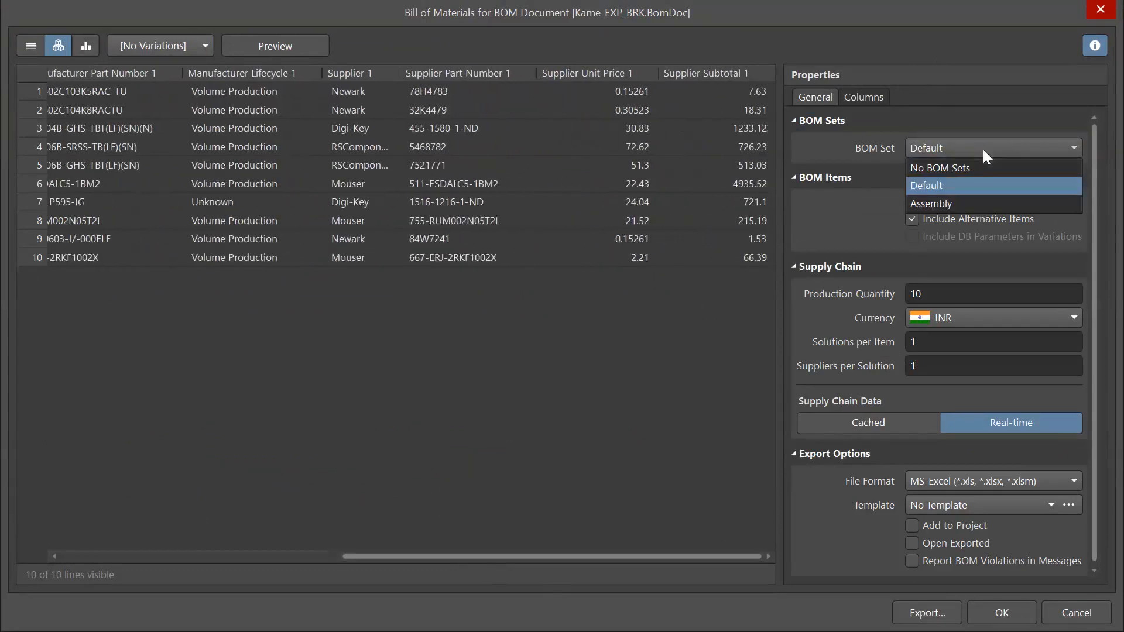
pyautogui.click(944, 205)
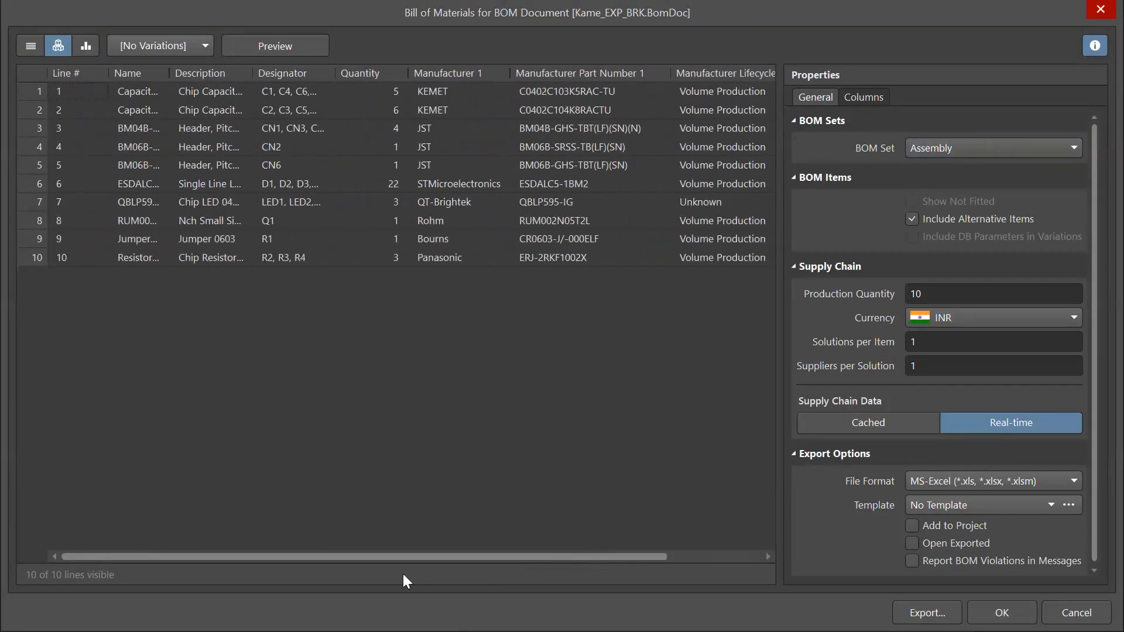
# Step: Switch the report's BOM set to Default and set the production quantity to 1
pyautogui.click(930, 152)
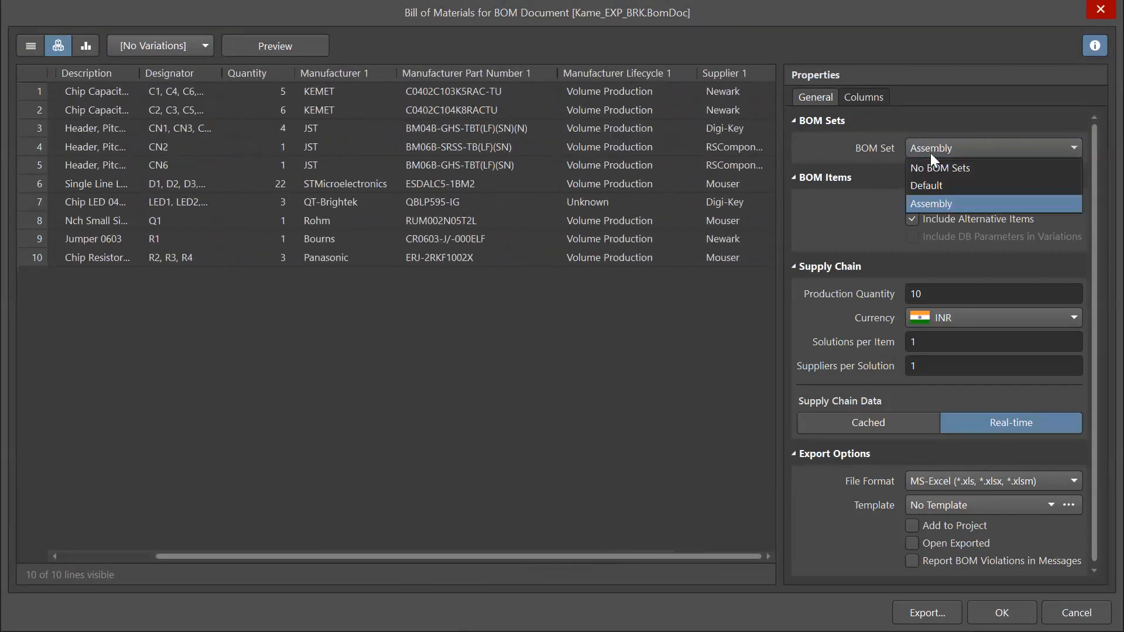
pyautogui.click(926, 187)
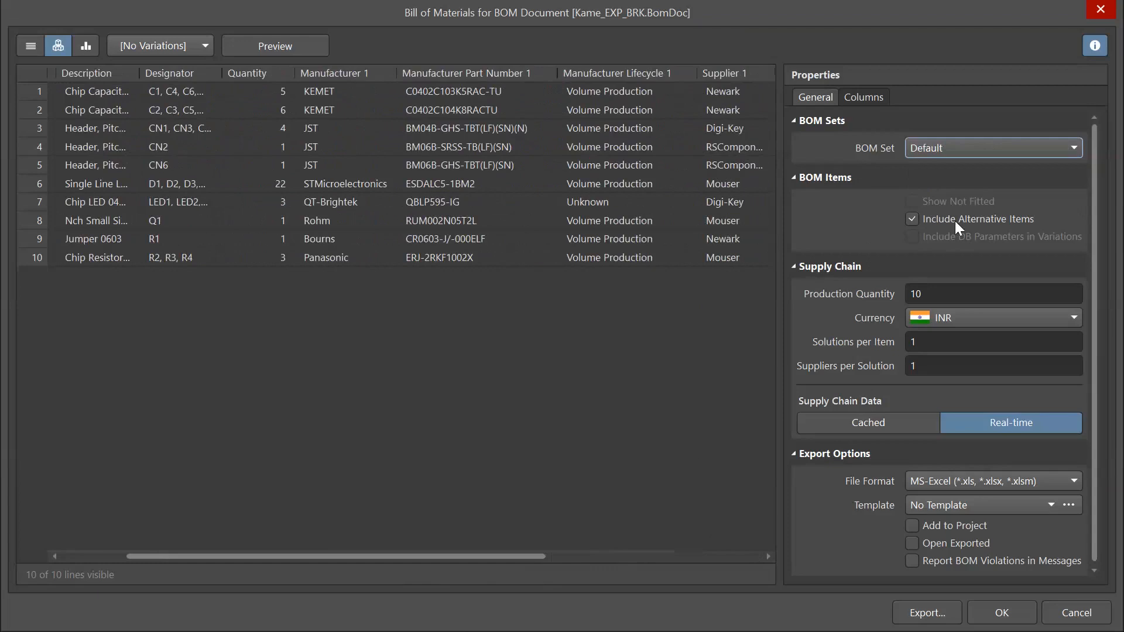
pyautogui.moveTo(451, 558); pyautogui.dragTo(783, 375)
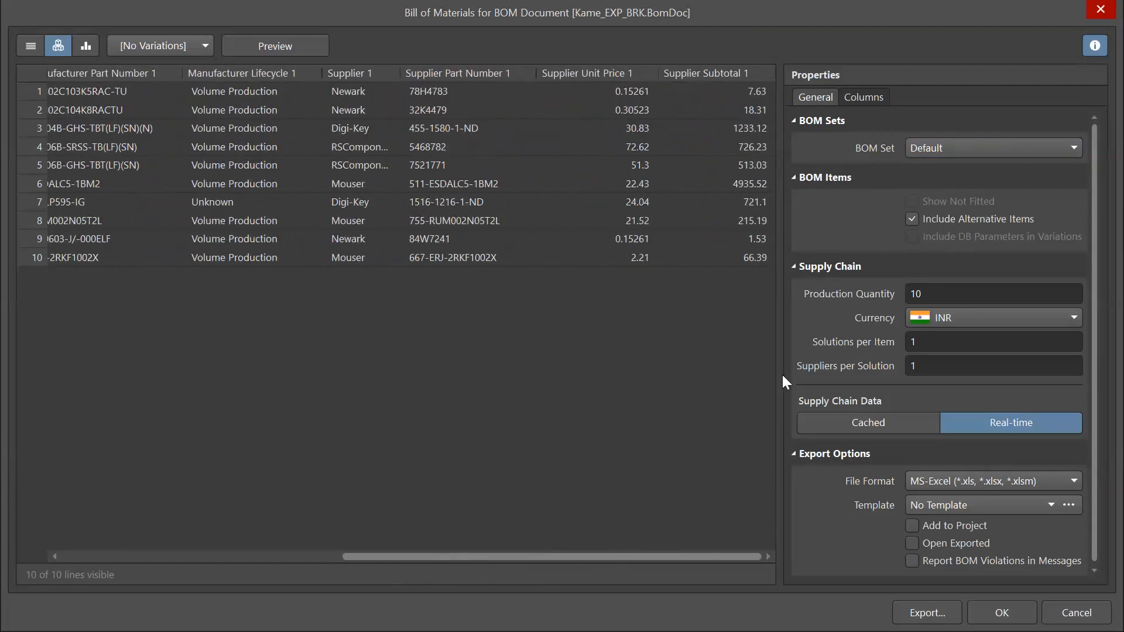
pyautogui.click(953, 294)
pyautogui.write('1')
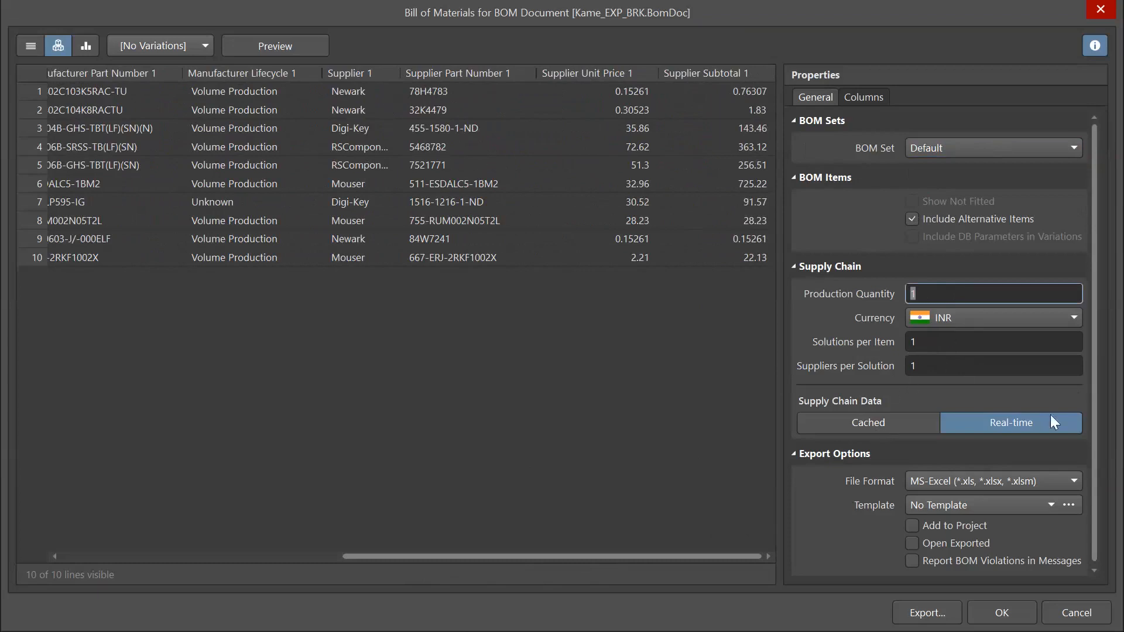
# Step: Configure the export as MS-Excel with No Template, opening the exported file and adding it to the project
pyautogui.click(997, 499)
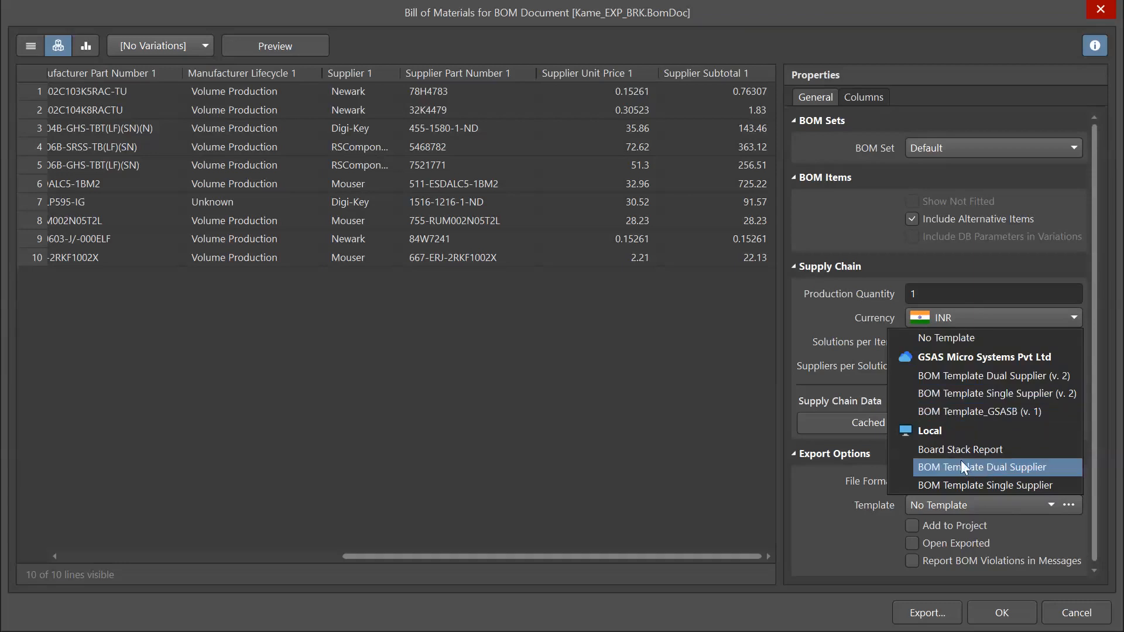
pyautogui.click(944, 336)
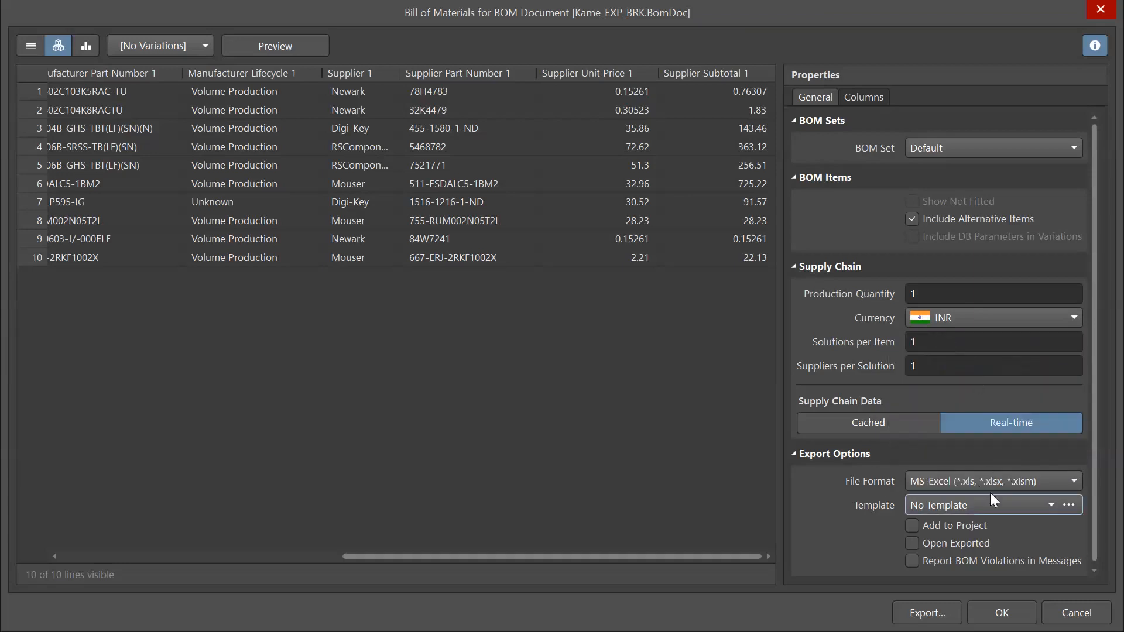
pyautogui.click(1002, 482)
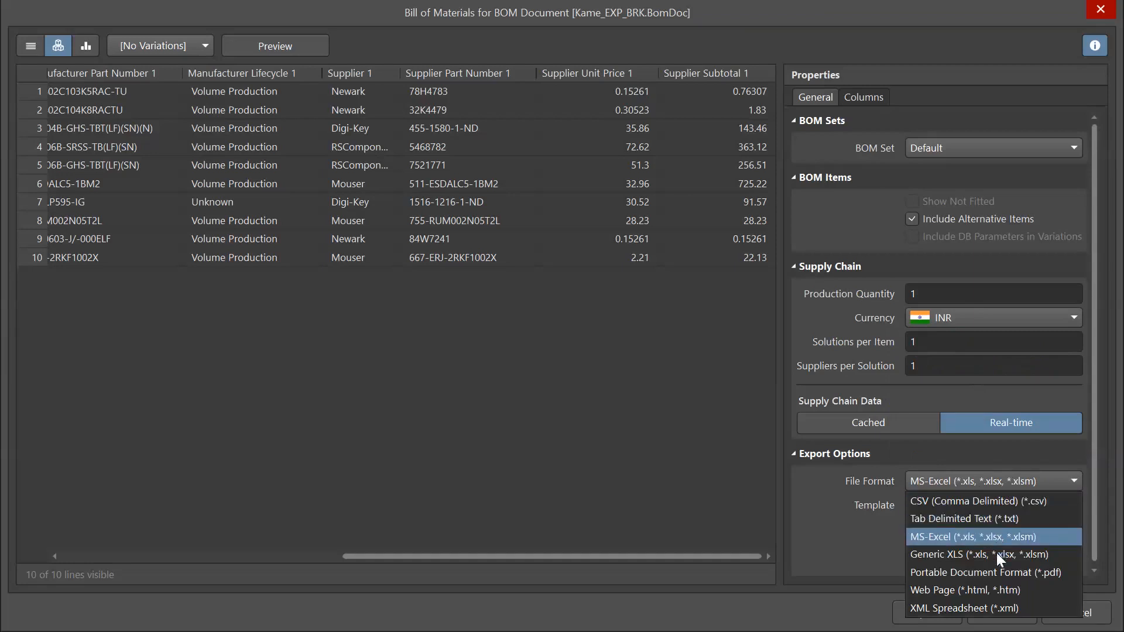
pyautogui.click(919, 539)
pyautogui.click(913, 544)
pyautogui.click(912, 525)
# Step: Export the report as Kame_EXP_BRK to the project outputs folder, look over the opened workbook in Excel and close it
pyautogui.click(925, 614)
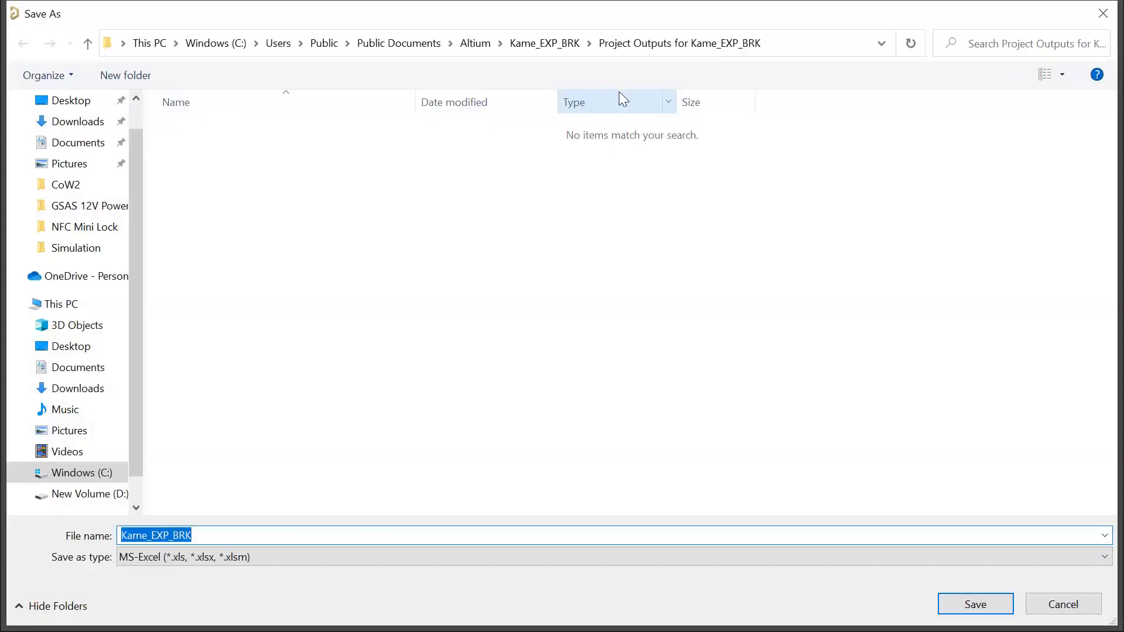
pyautogui.click(976, 603)
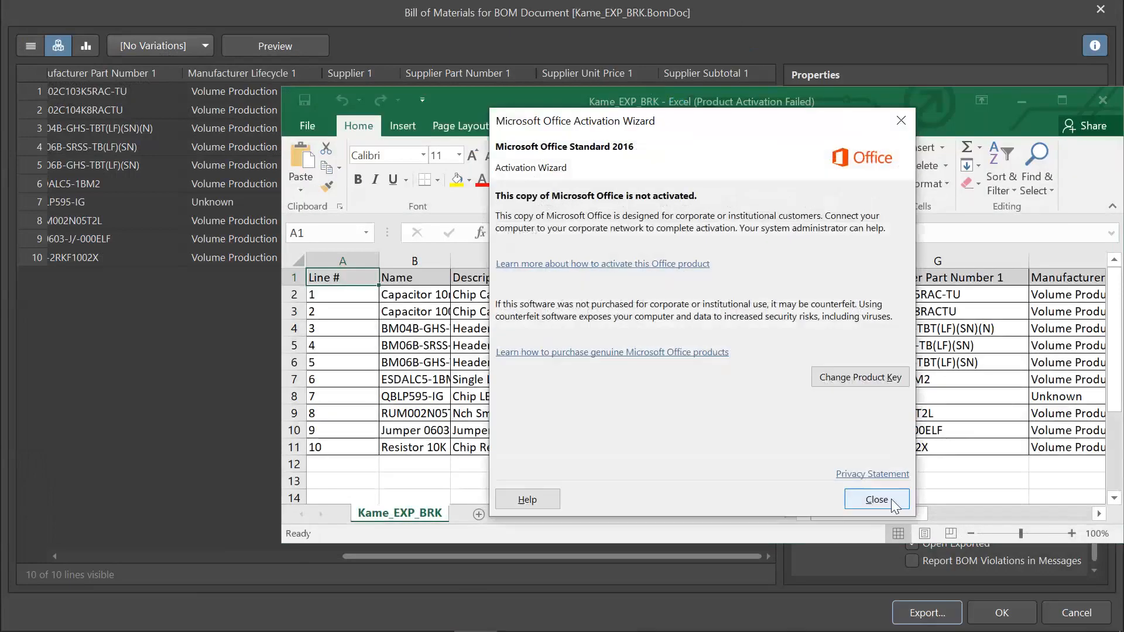
pyautogui.click(891, 499)
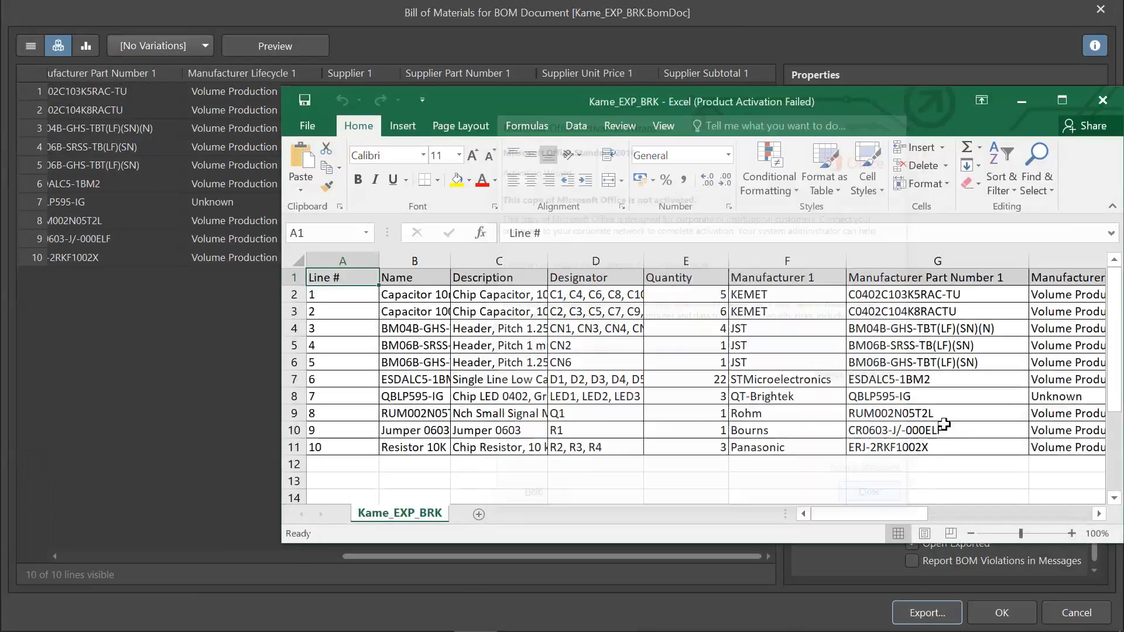
pyautogui.click(1063, 101)
pyautogui.moveTo(746, 605); pyautogui.dragTo(600, 582)
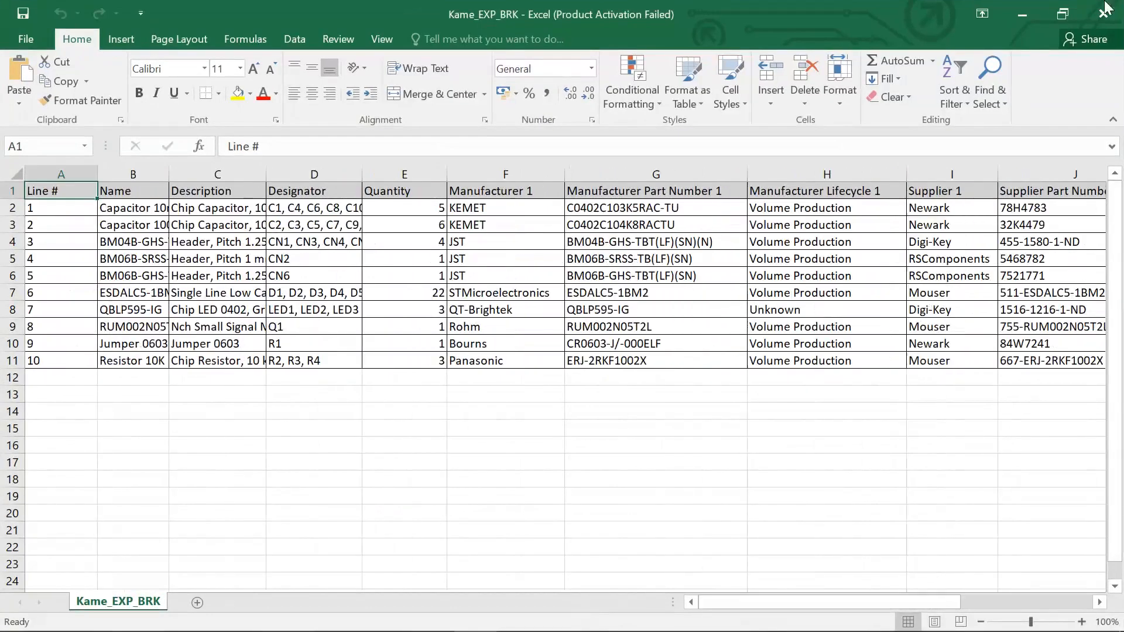
pyautogui.click(1103, 13)
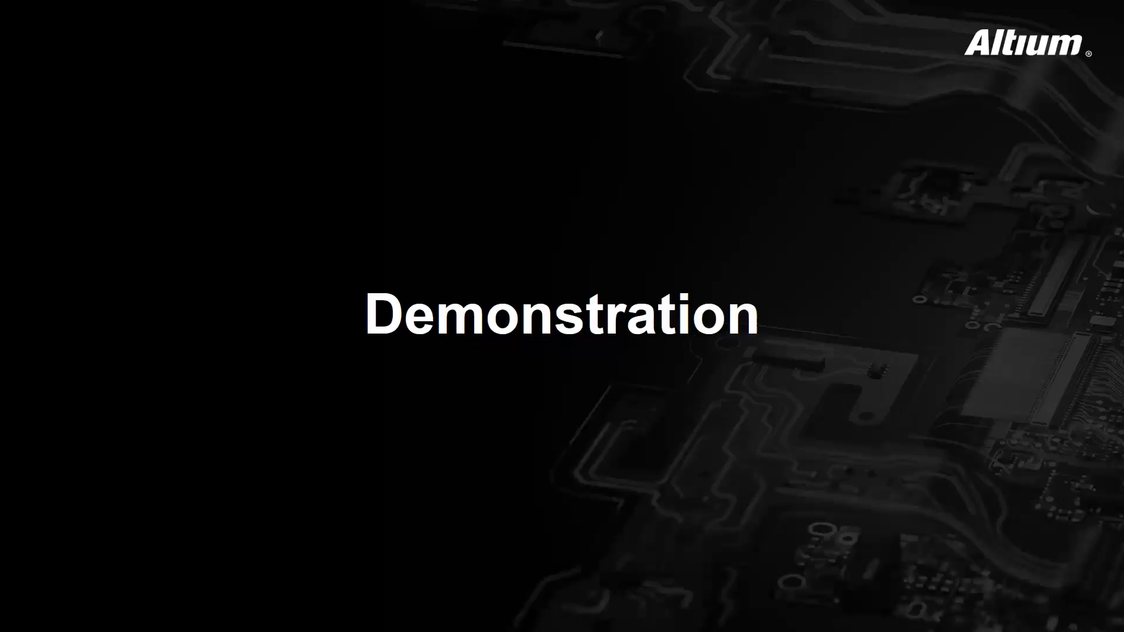
# Step: Switch to Altium Designer and examine the generated documents of the Kame_EXP_BRK project
pyautogui.hotkey('alt', 'Tab')
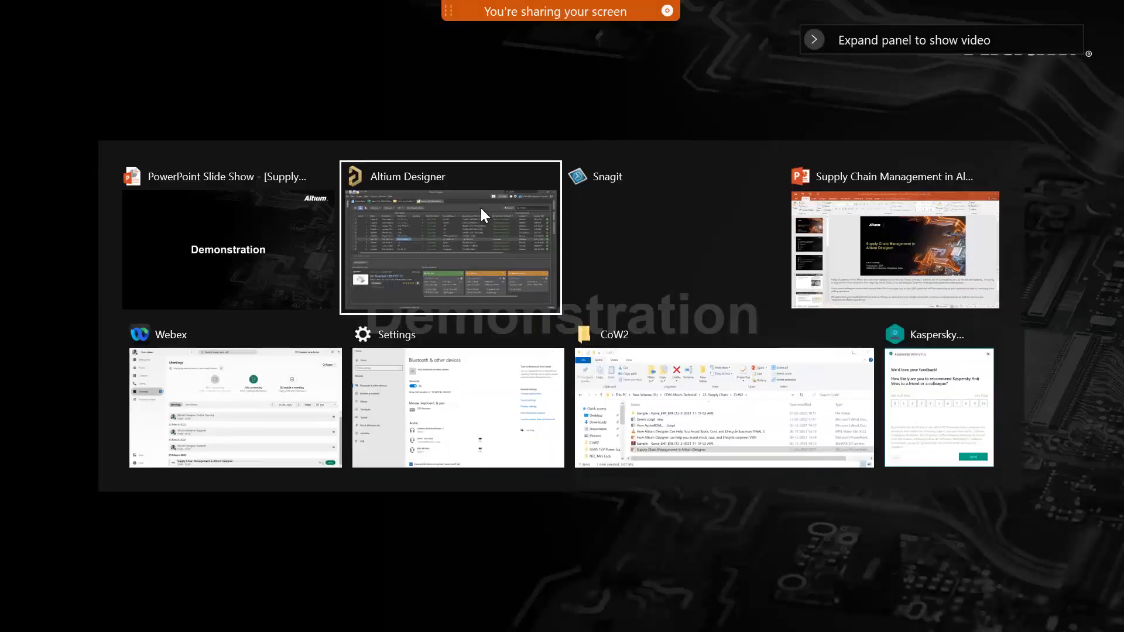
pyautogui.click(480, 206)
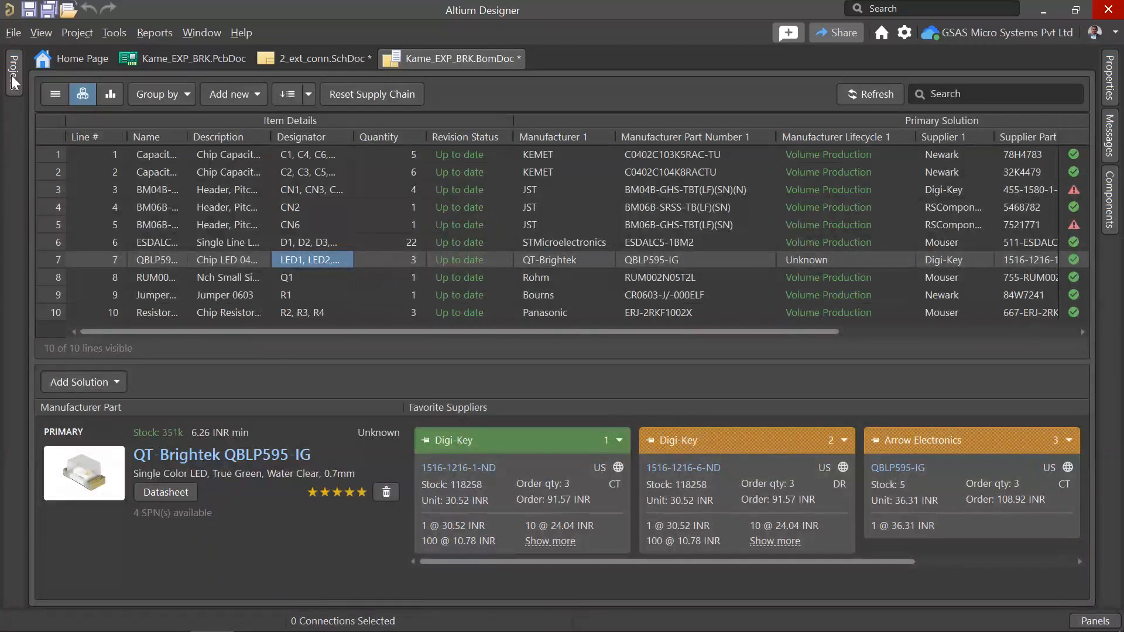
pyautogui.click(12, 77)
pyautogui.click(53, 306)
pyautogui.click(64, 324)
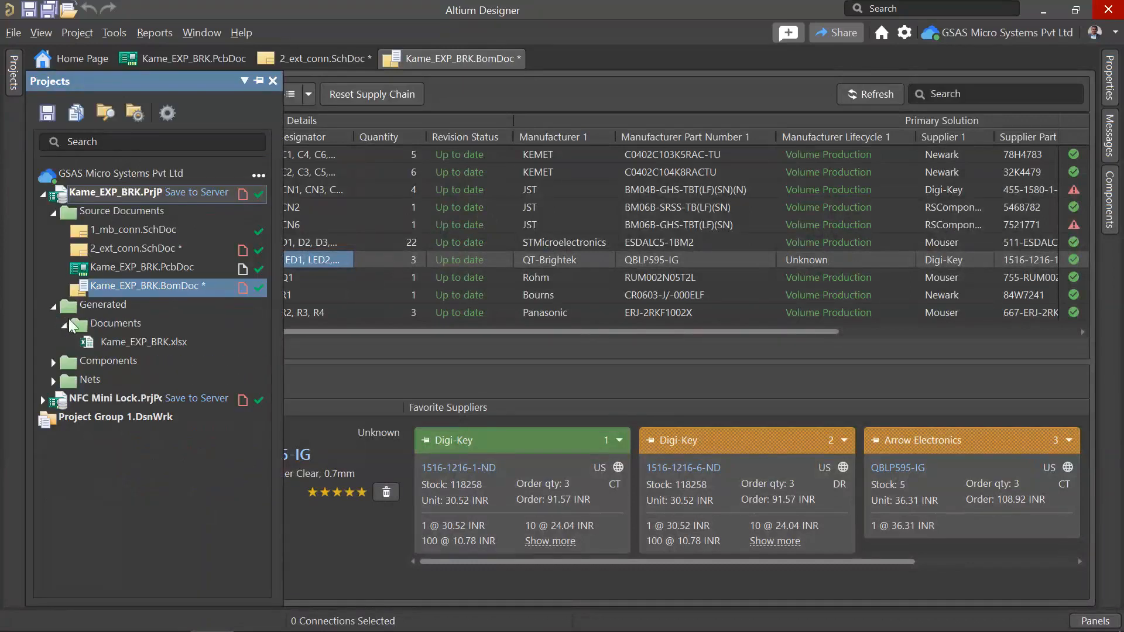
# Step: Add a new Draftsman document to the Kame_EXP_BRK project using the Default template and Kame_EXP_BRK.PcbDoc
pyautogui.rightClick(126, 199)
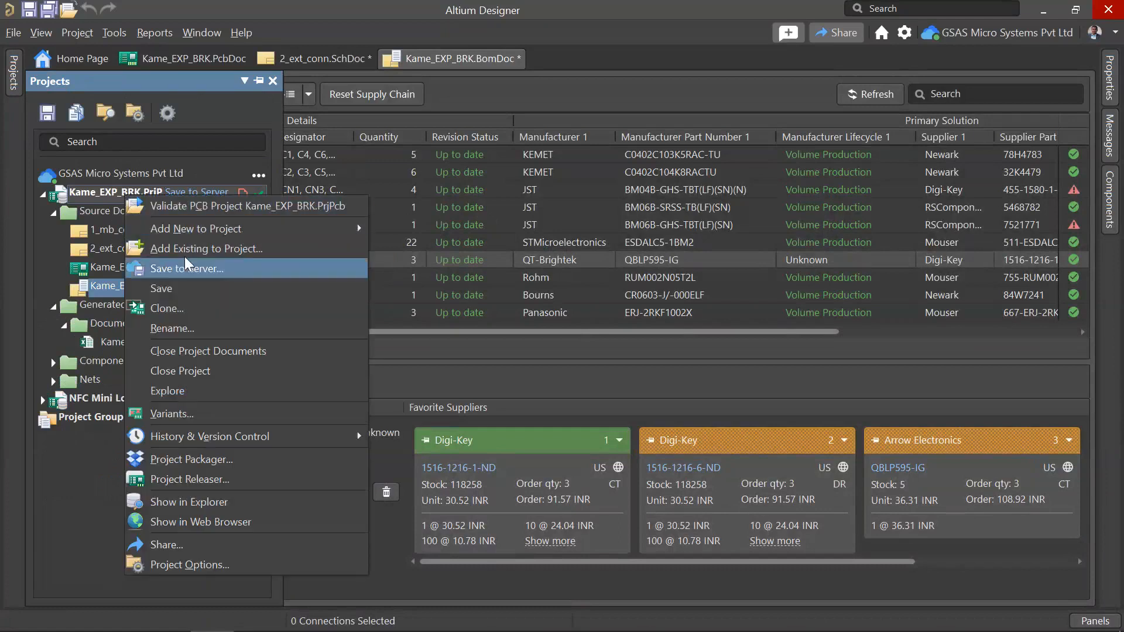
pyautogui.moveTo(228, 235)
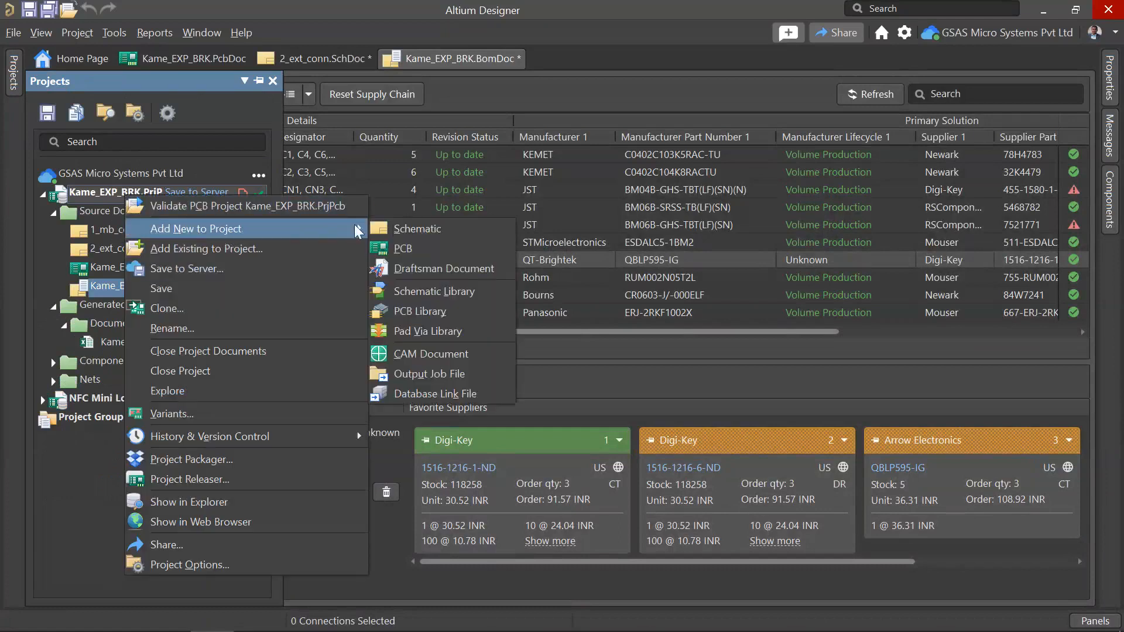
pyautogui.click(443, 269)
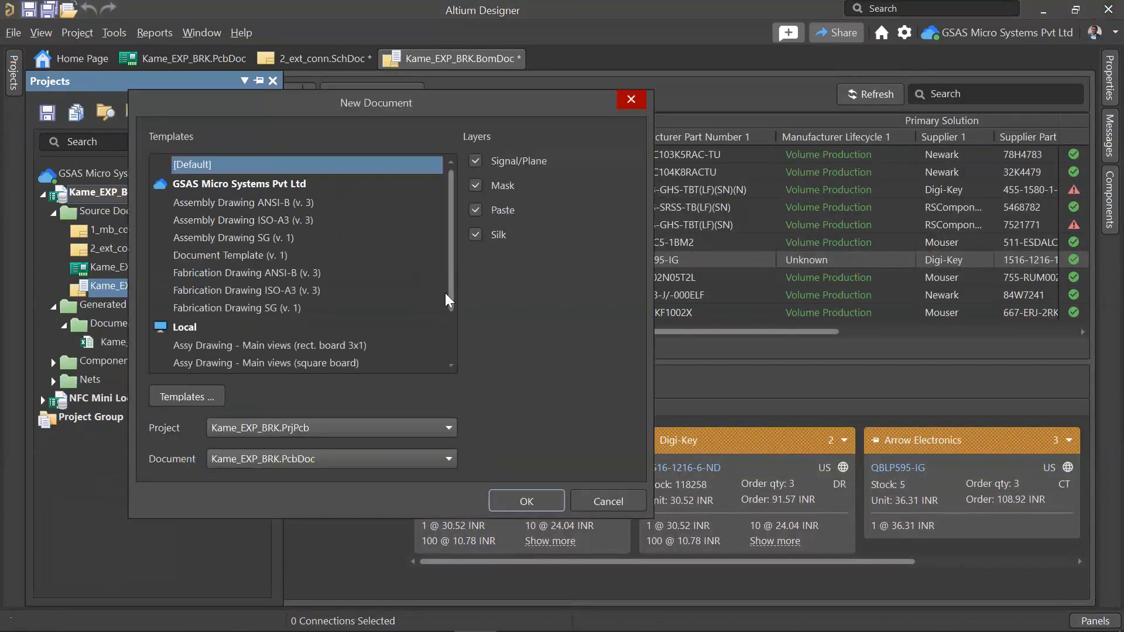
pyautogui.click(526, 502)
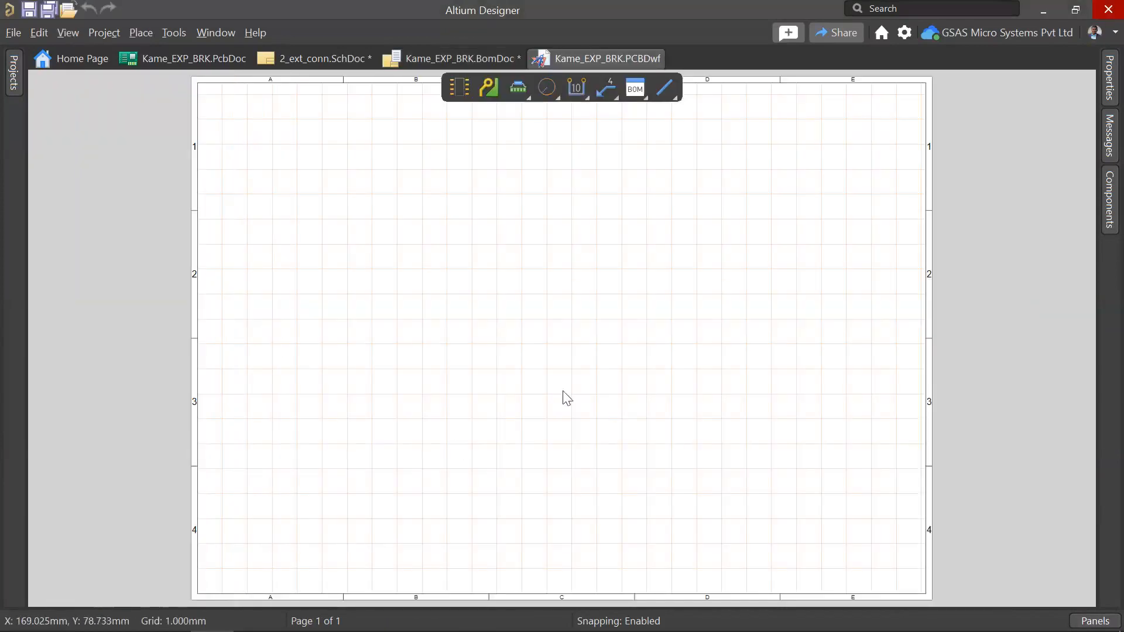
# Step: Place a Bill of Materials table in the upper middle area of the Draftsman sheet
pyautogui.click(146, 33)
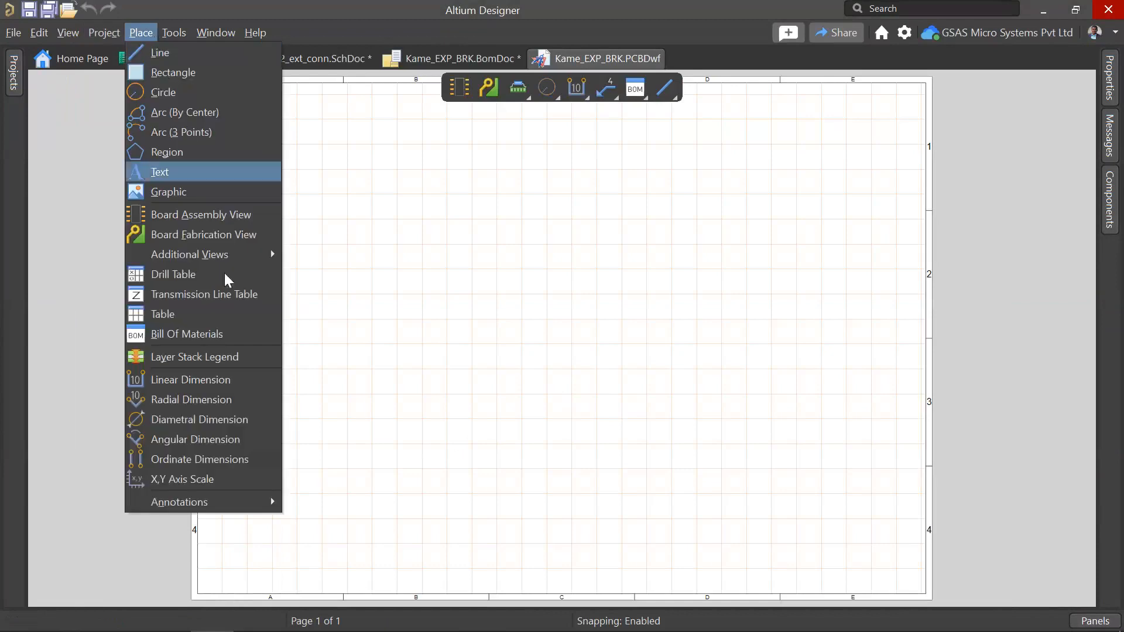
pyautogui.click(509, 380)
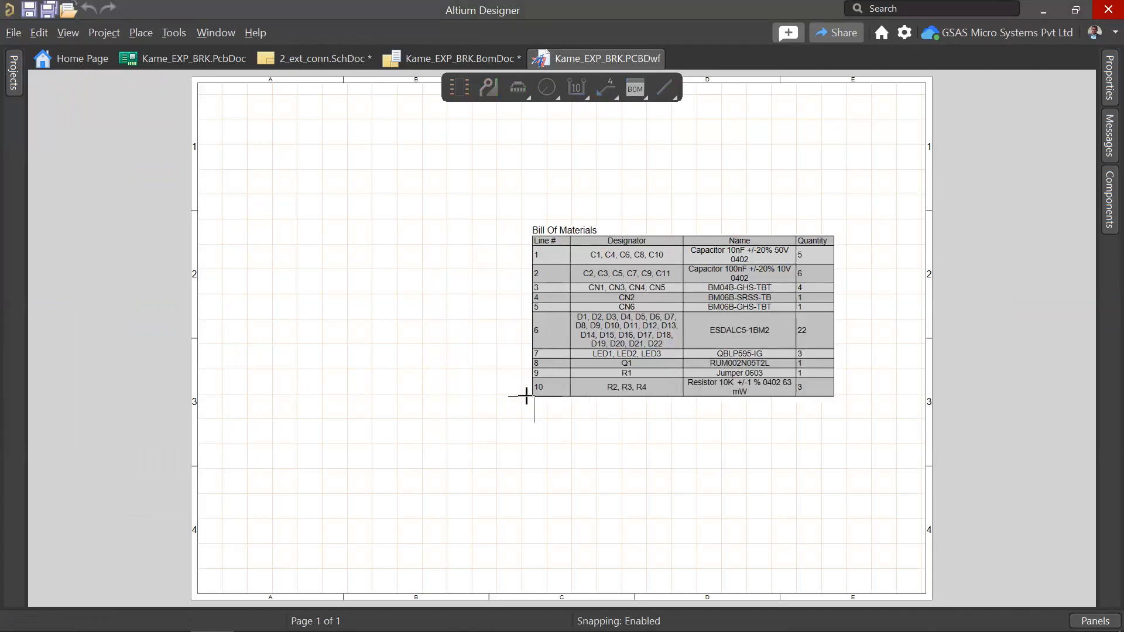
pyautogui.click(328, 355)
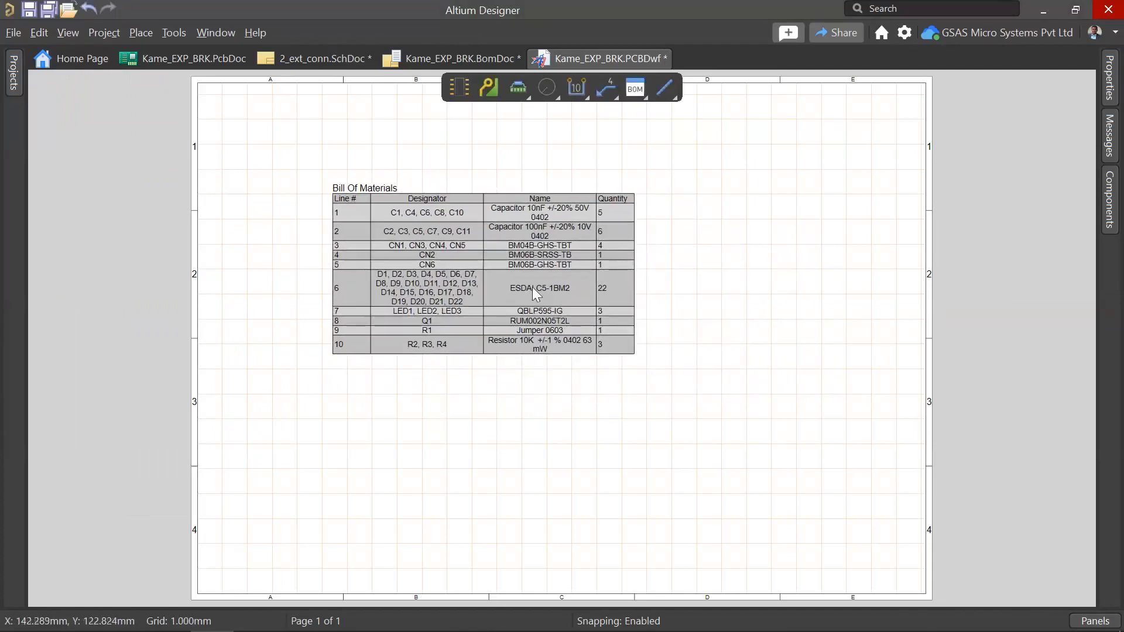
pyautogui.hotkey('alt', 'Tab')
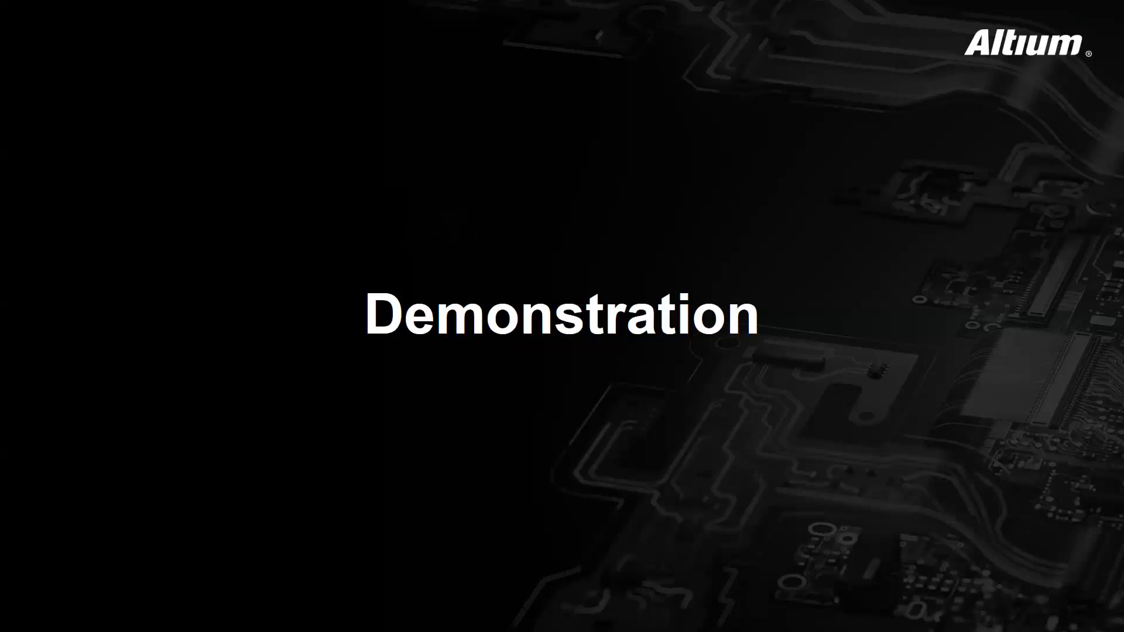
pyautogui.press('Right')
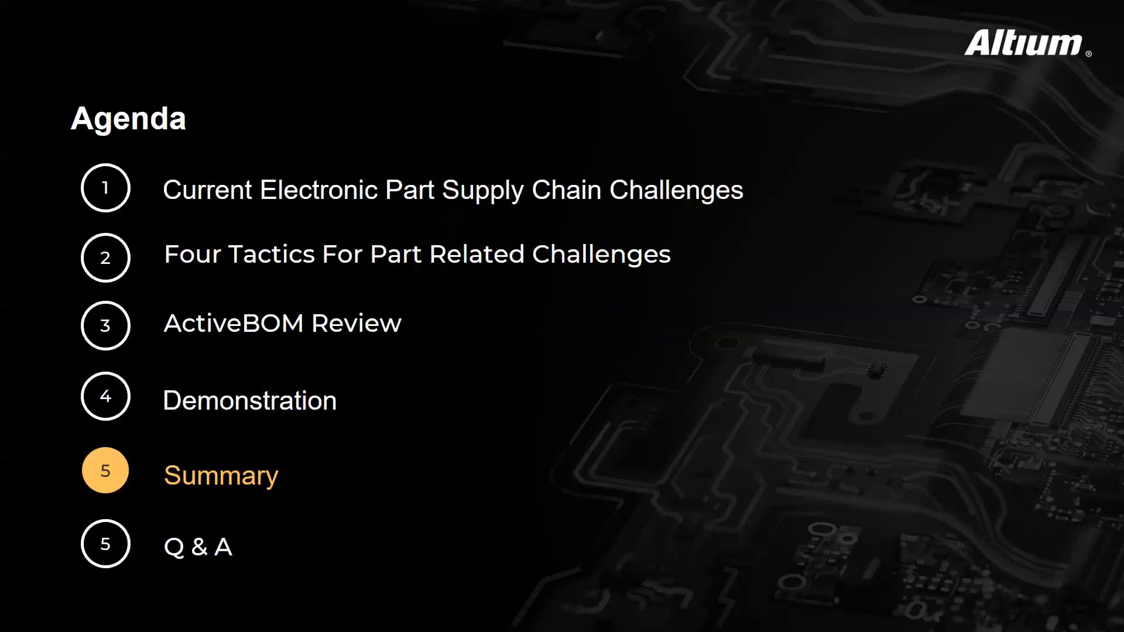
pyautogui.press('Right')
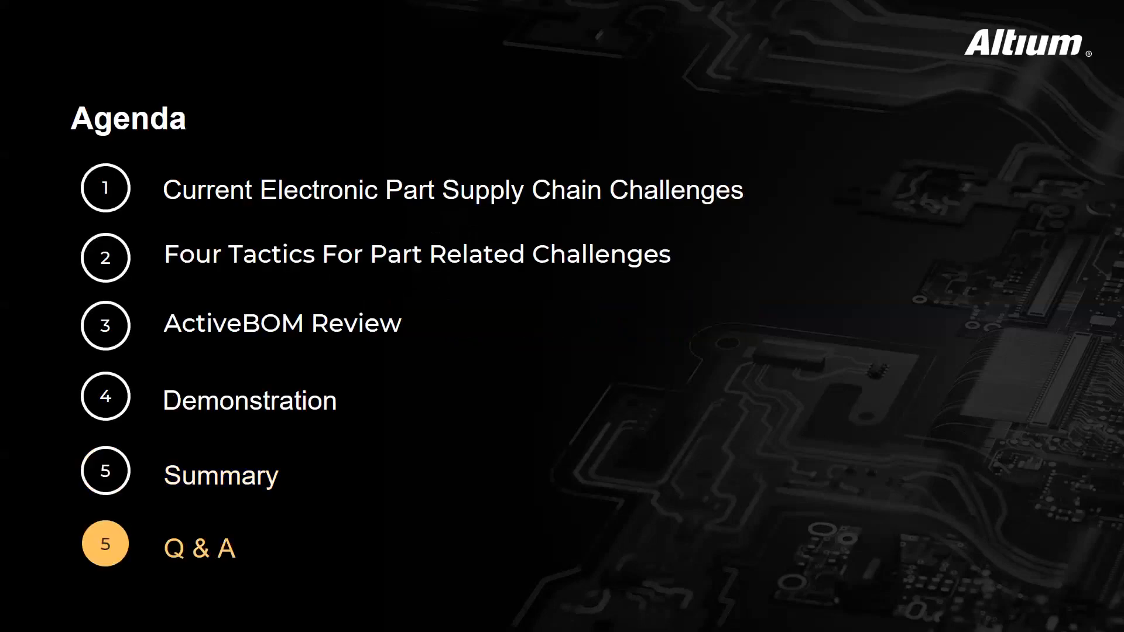
pyautogui.press('Right')
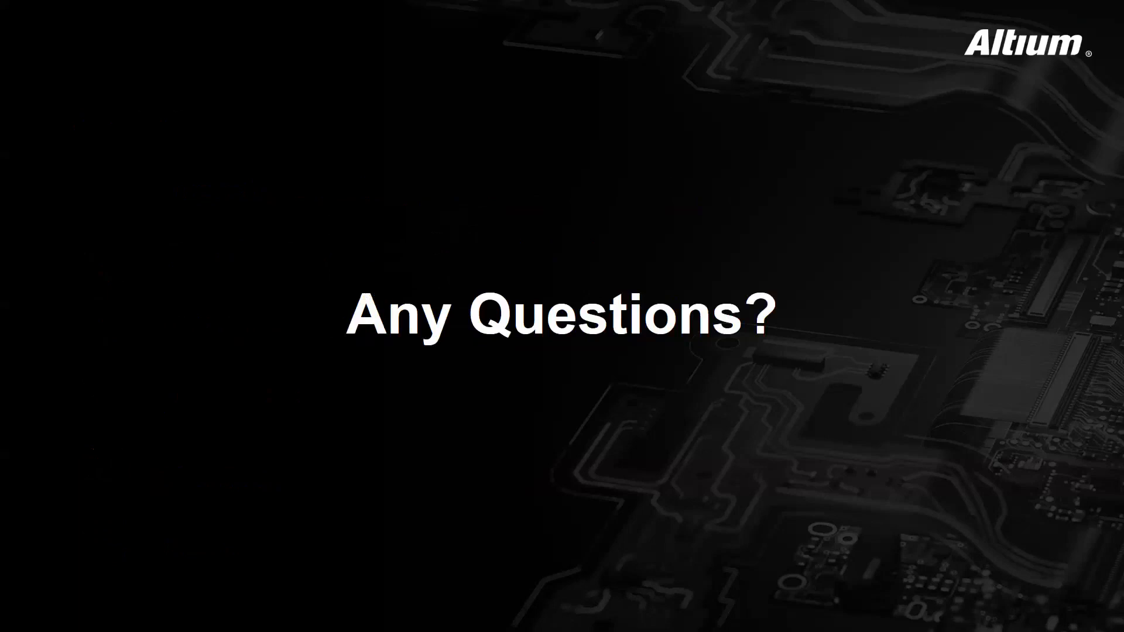